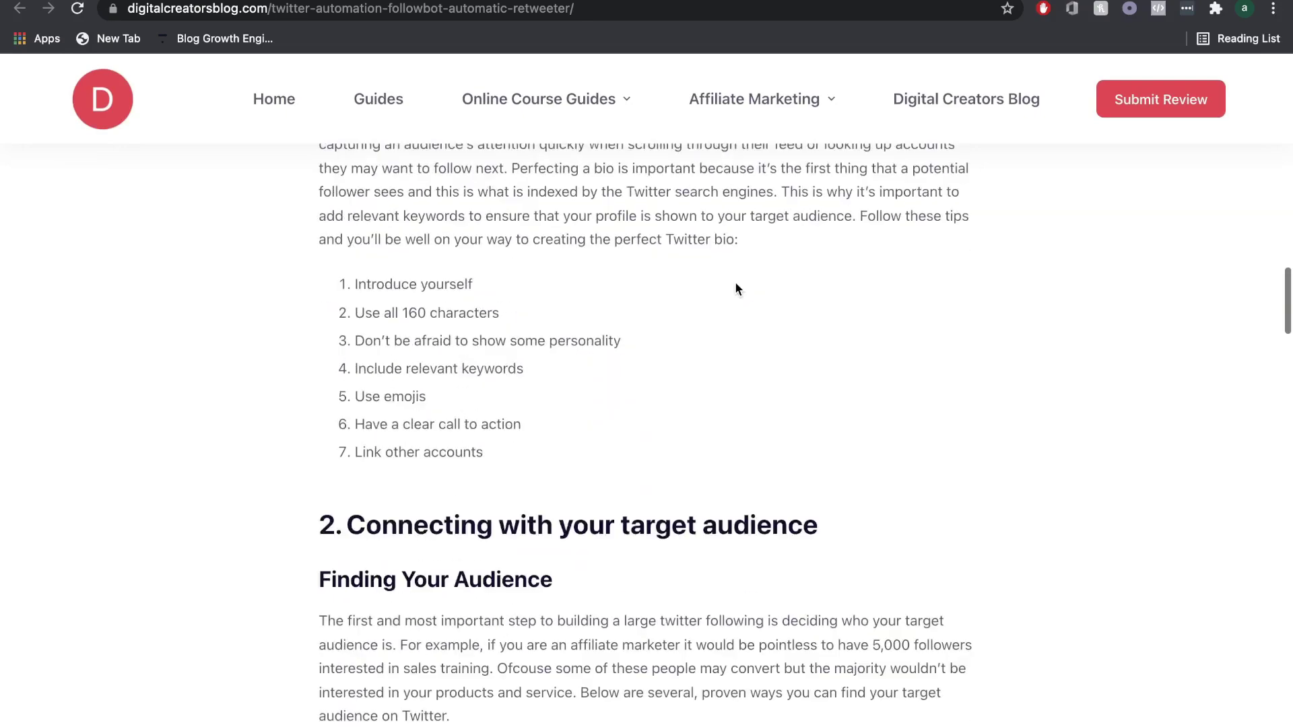
- Read through the Digital Creators Blog posts on Twitter automation, the Phantombuster review, and writing a blog post fast
scroll(735, 283, down, 20)
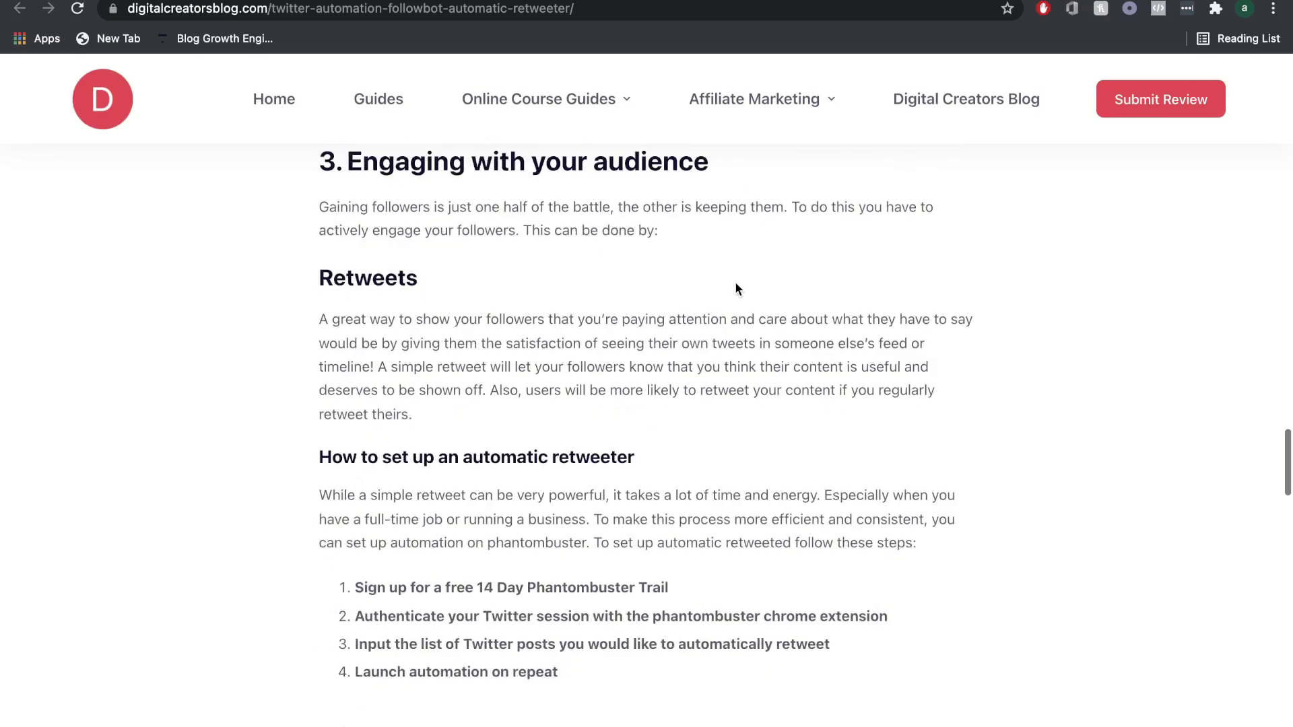
scroll(735, 284, down, 5)
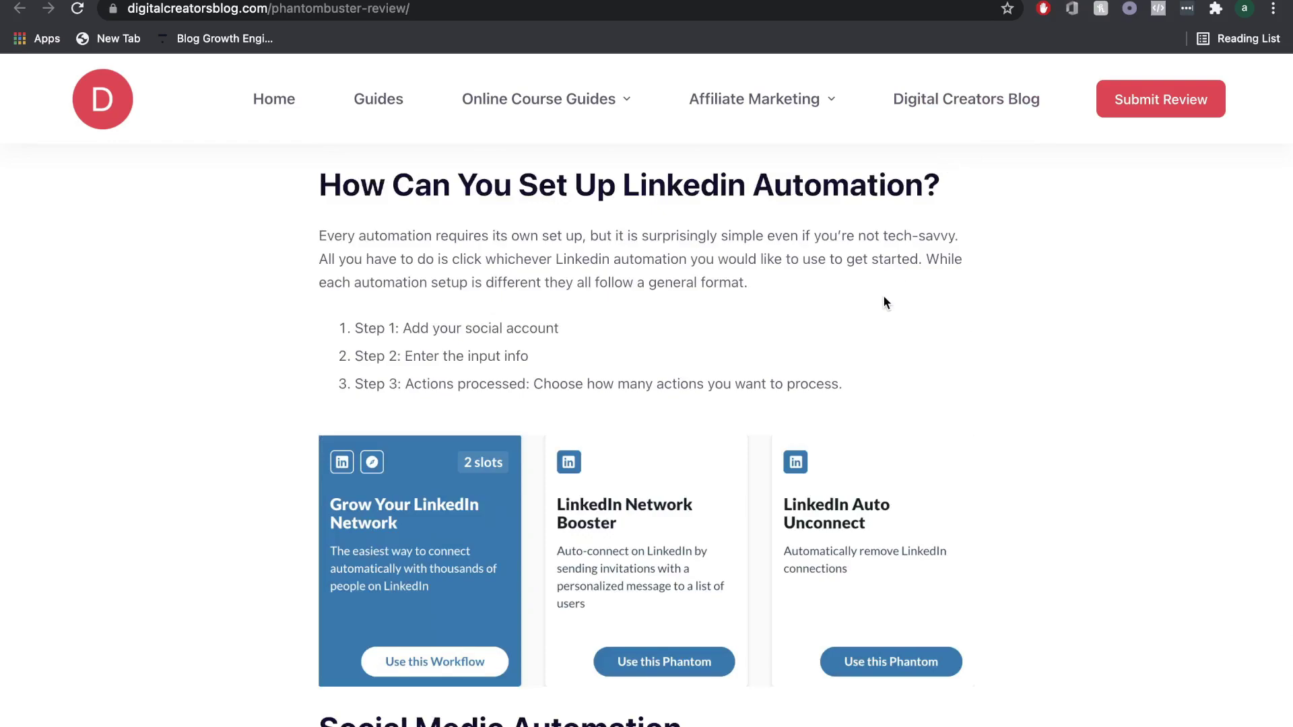
scroll(883, 296, up, 10)
scroll(886, 303, down, 15)
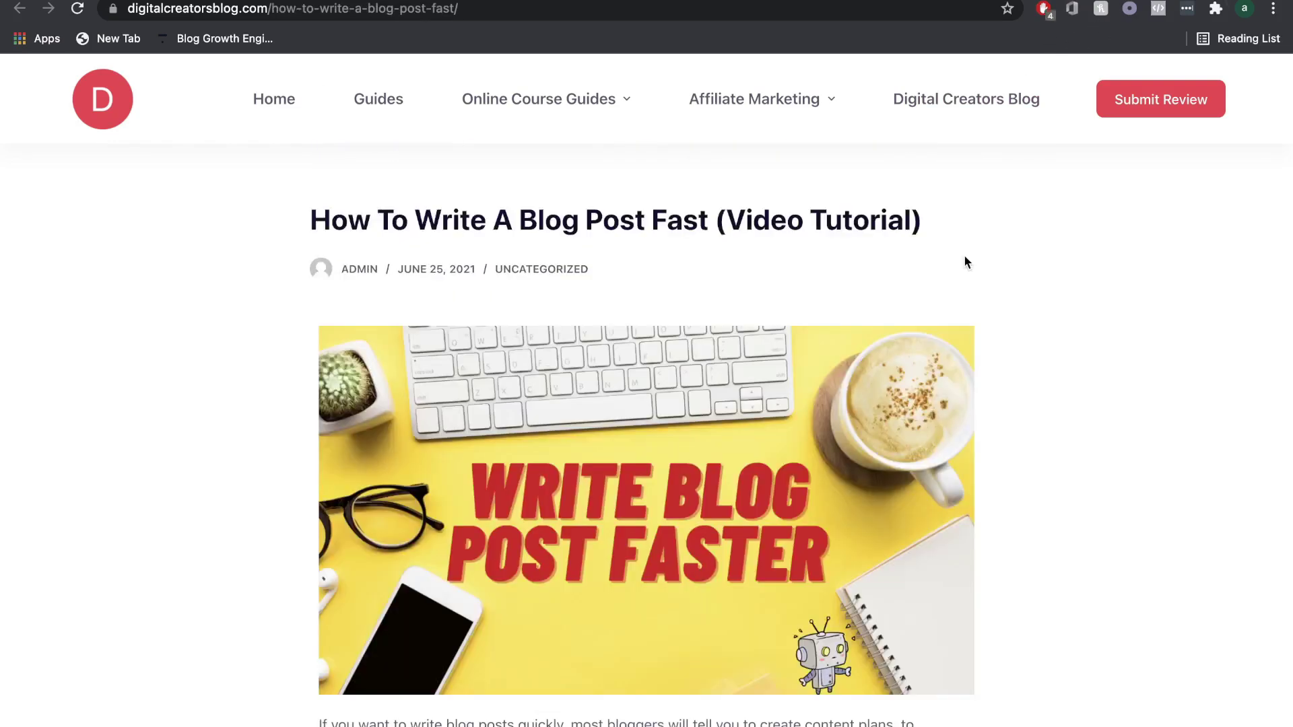
scroll(964, 257, down, 20)
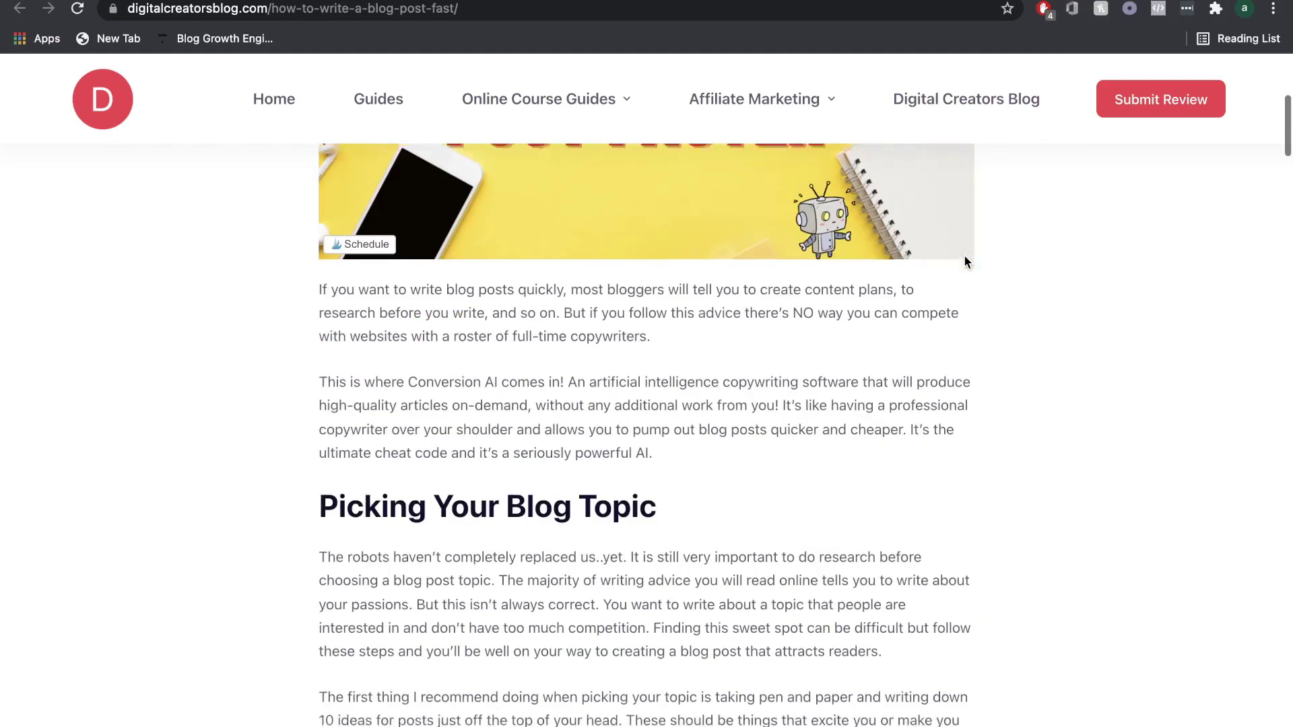
scroll(964, 257, down, 20)
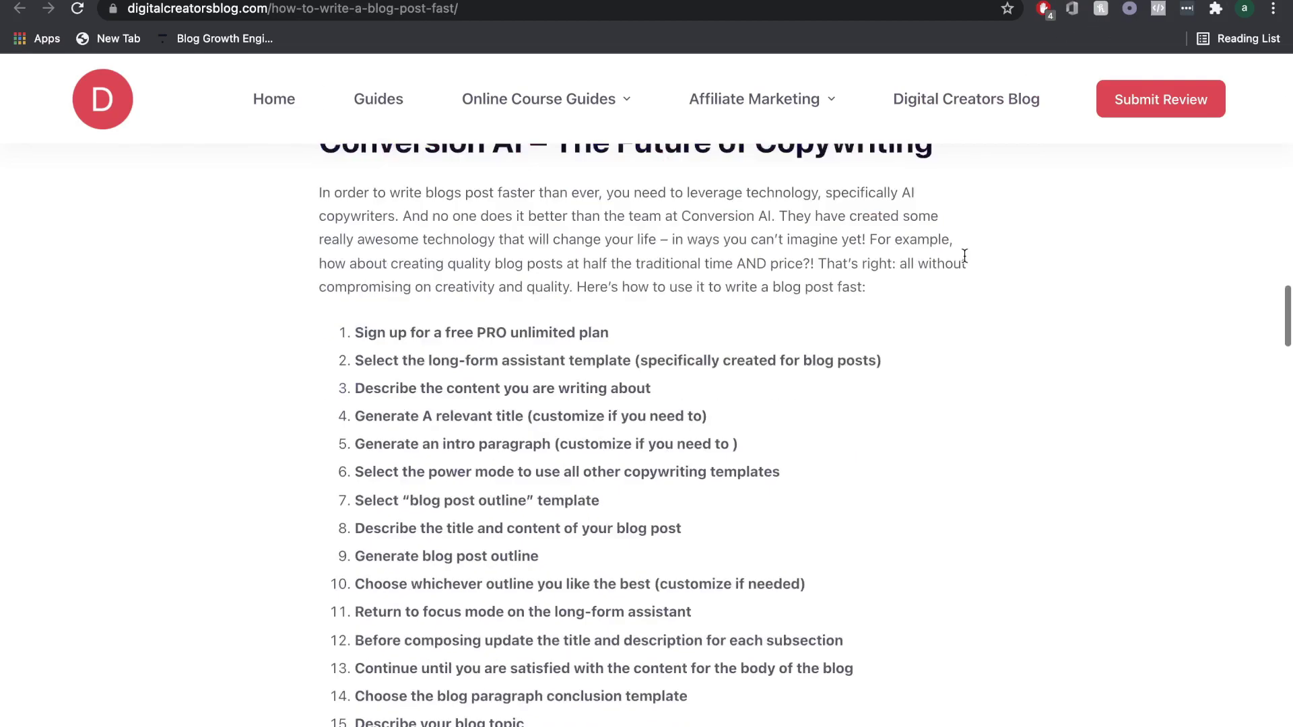
scroll(964, 262, down, 20)
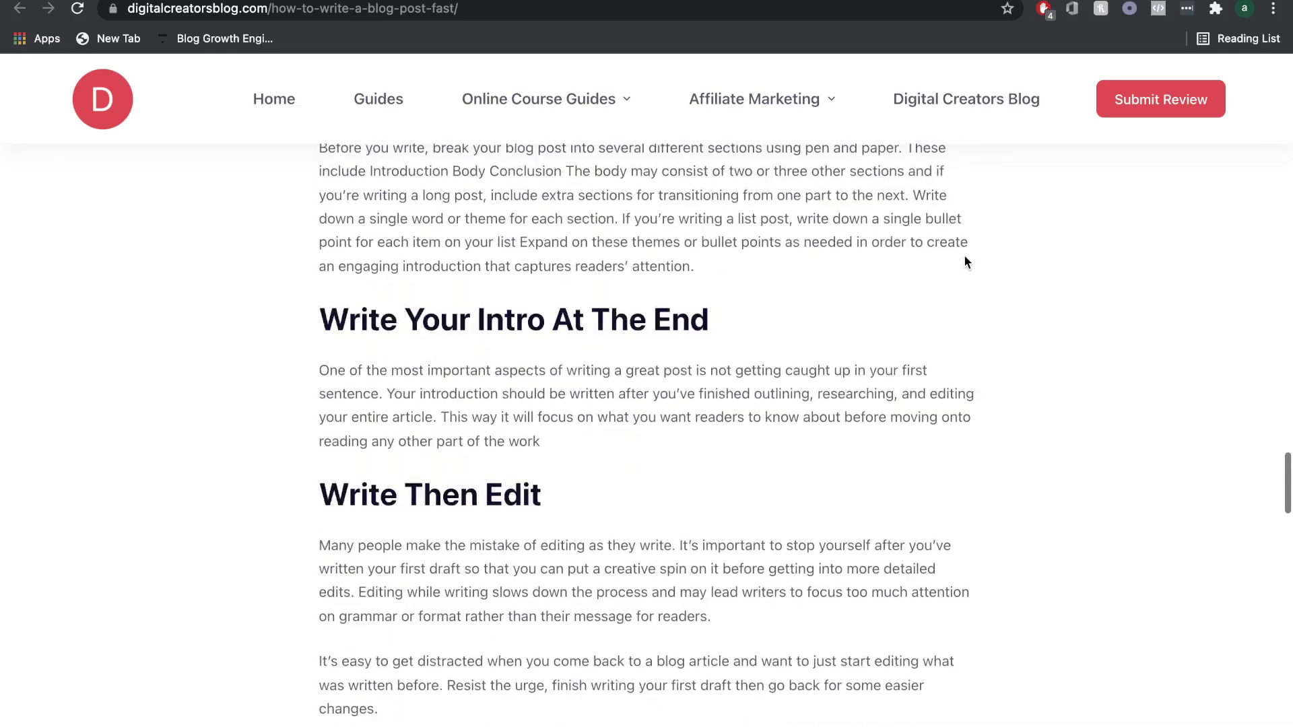
scroll(965, 262, down, 5)
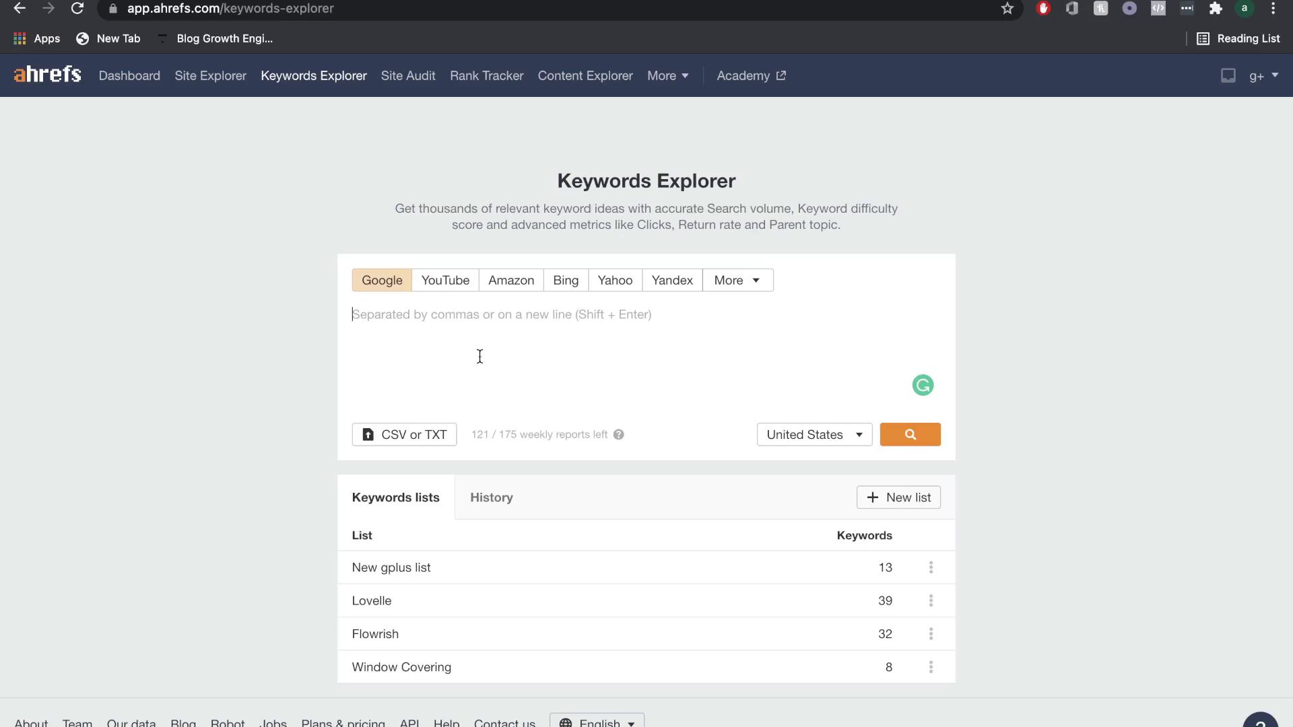
- Look up the keyword "entrepreneurship" for Google in the United States in Ahrefs Keywords Explorer
text(entrepreneurship)
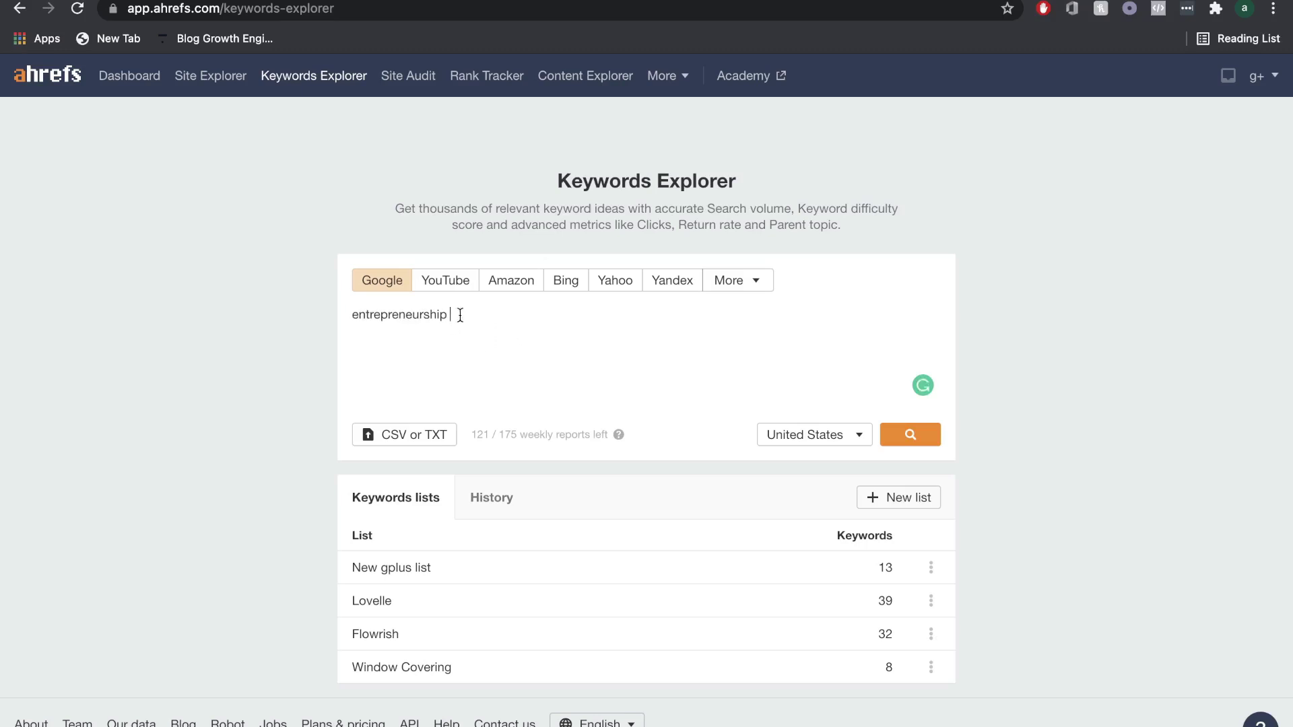
drag(465, 315, 269, 317)
click(894, 426)
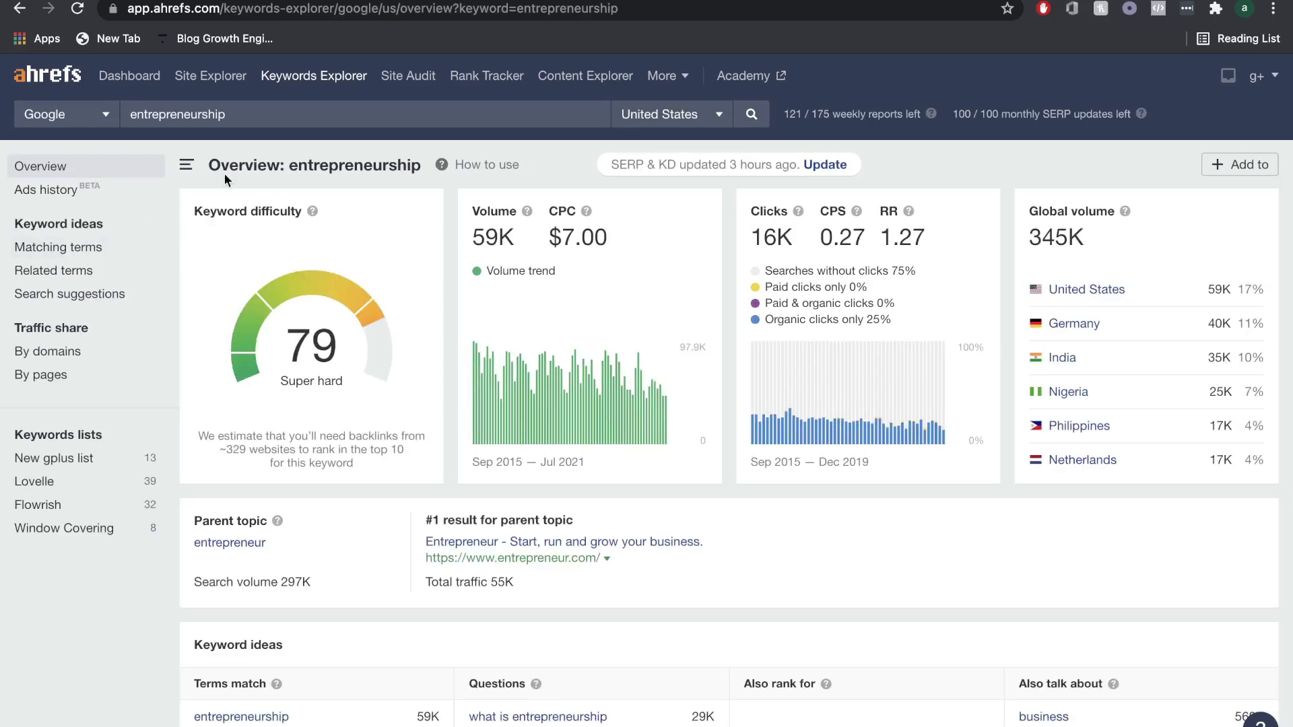
- Open the matching terms for the keyword and check the keyword count and total volume
click(86, 255)
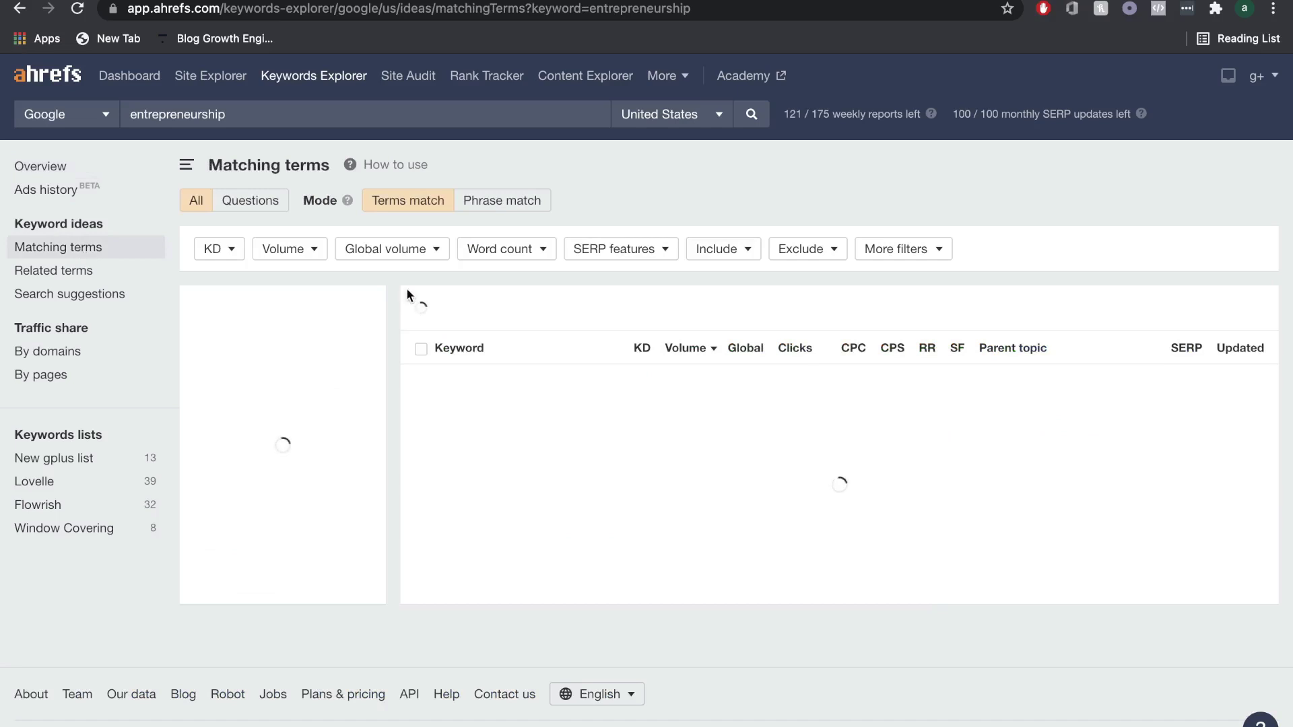
scroll(661, 346, down, 1)
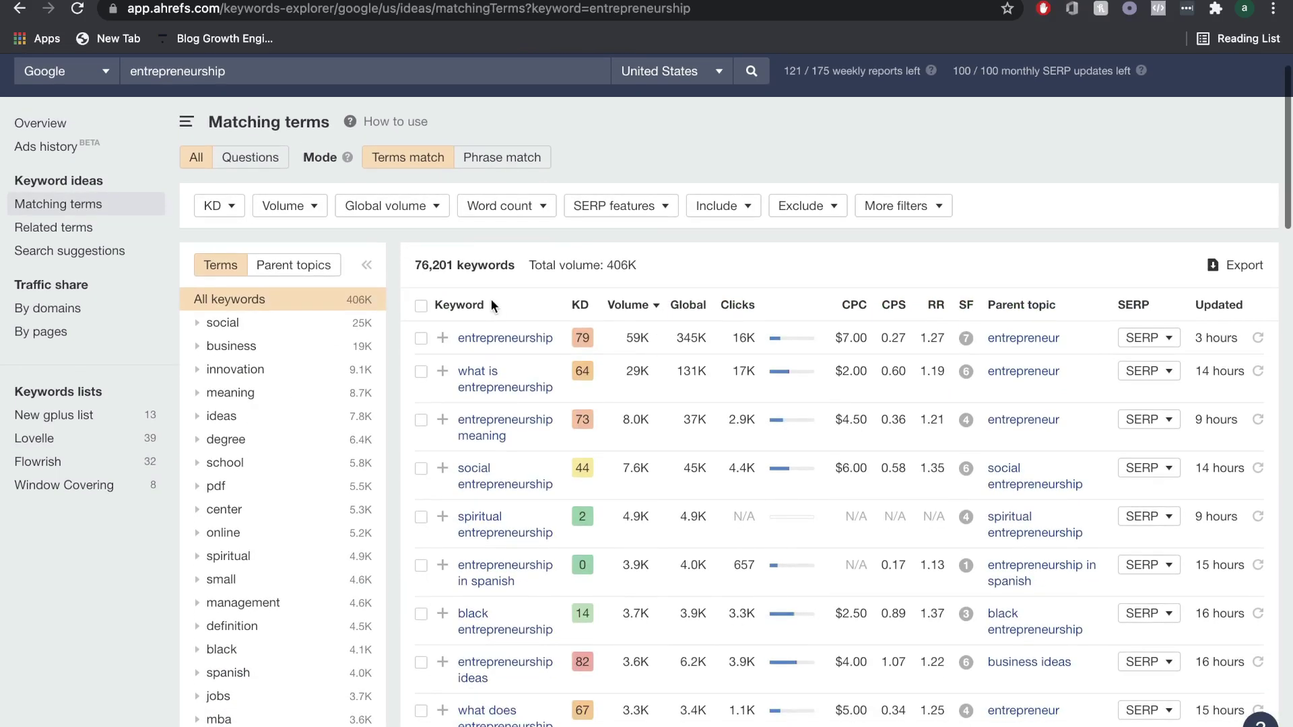
drag(414, 266, 477, 265)
triple_click(605, 264)
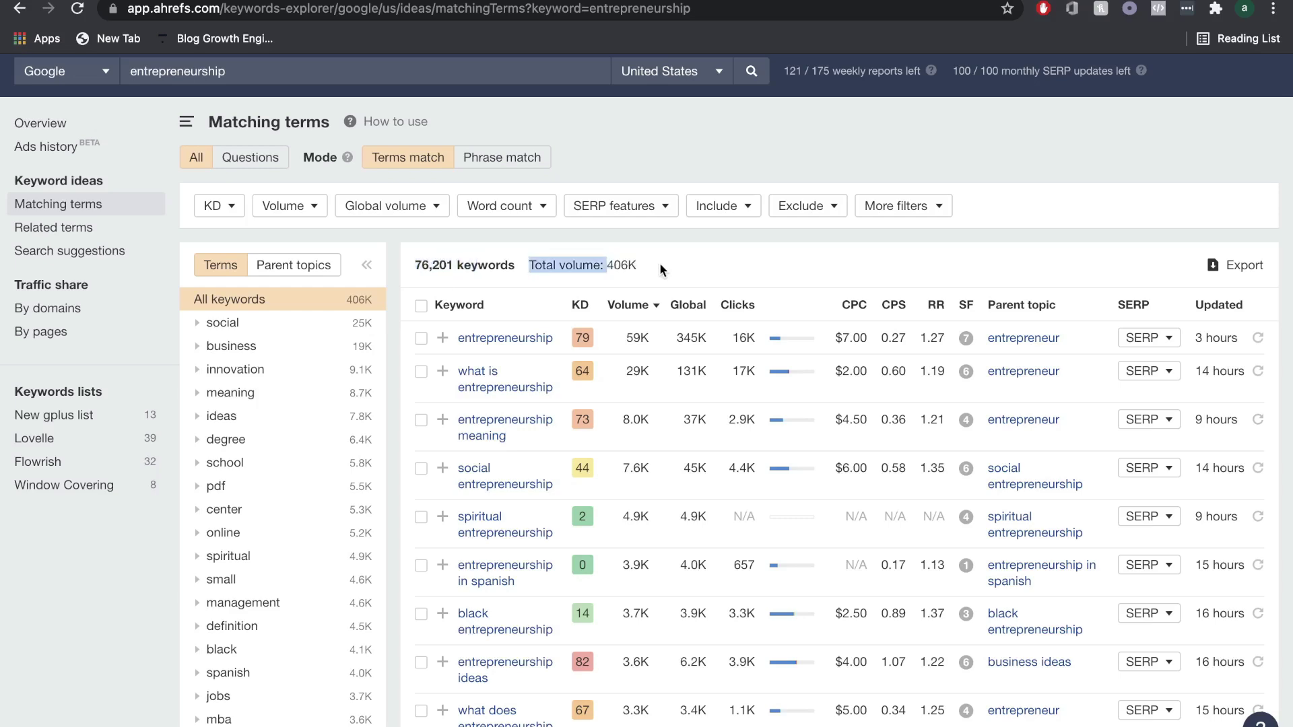
click(634, 264)
scroll(564, 335, up, 1)
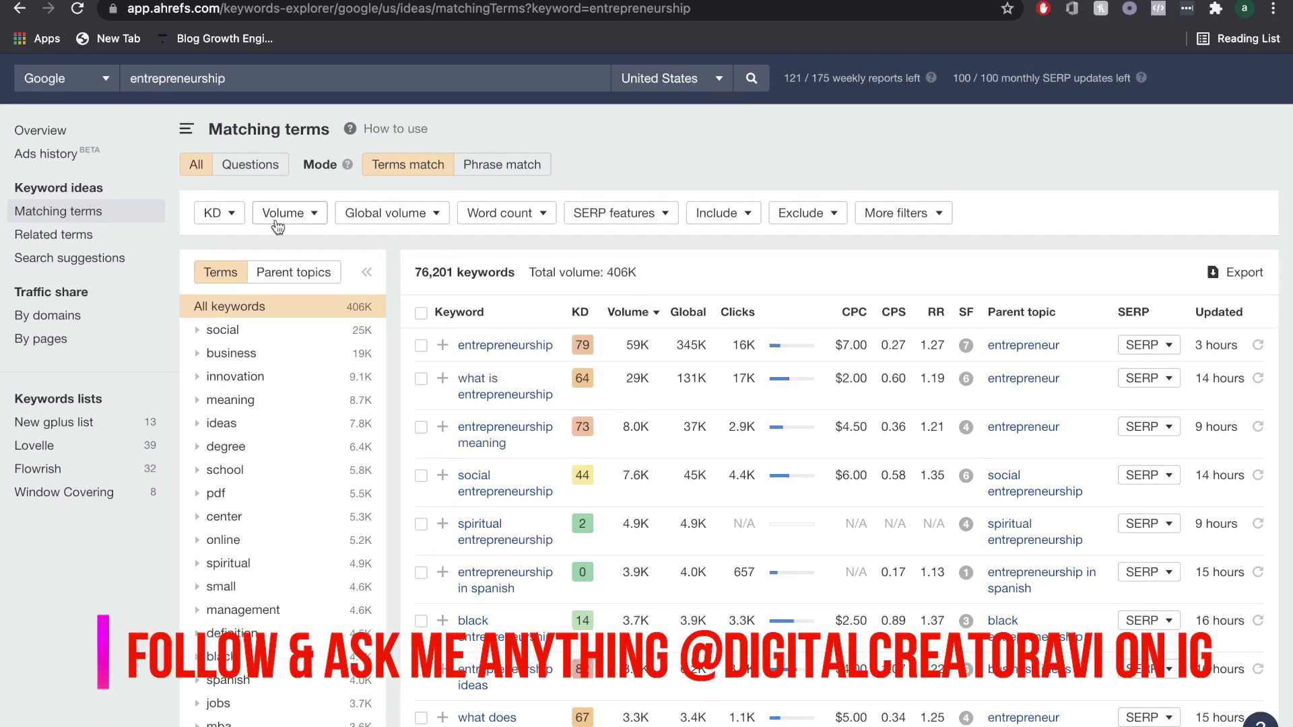
- Filter the matching terms to a maximum keyword difficulty of 10
click(237, 221)
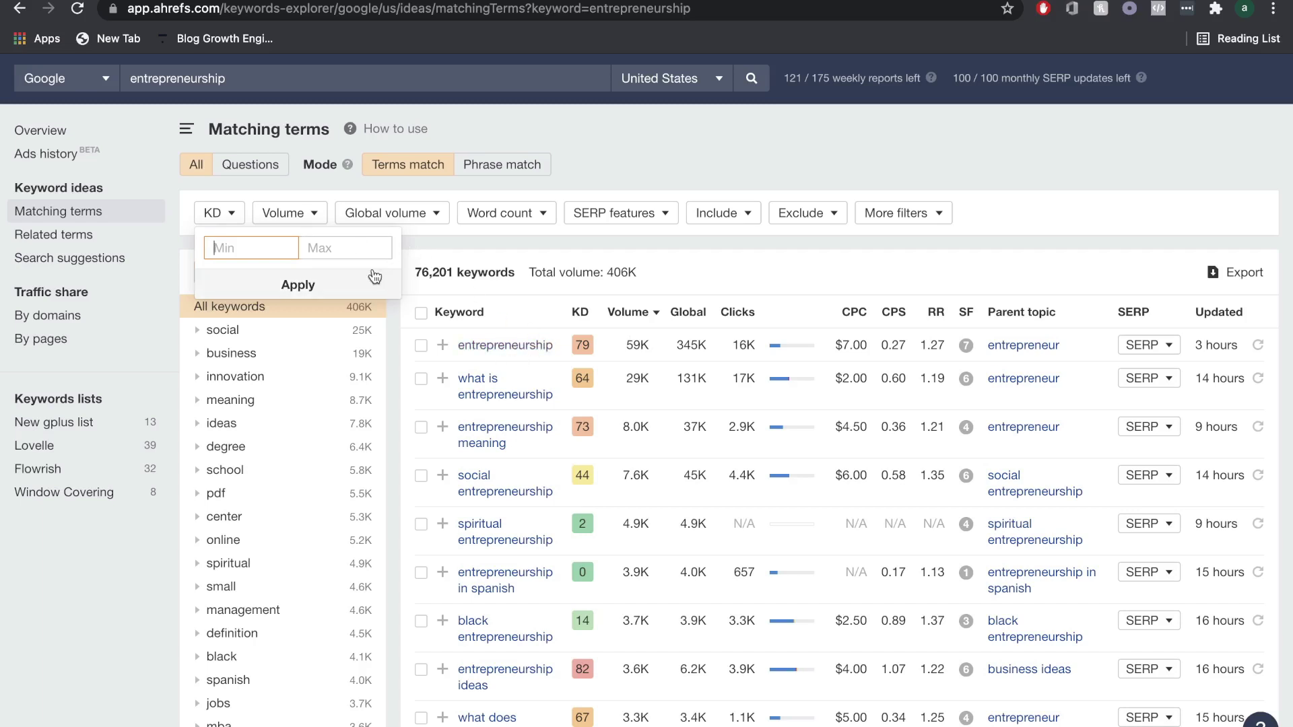
click(344, 247)
text(10)
key(Return)
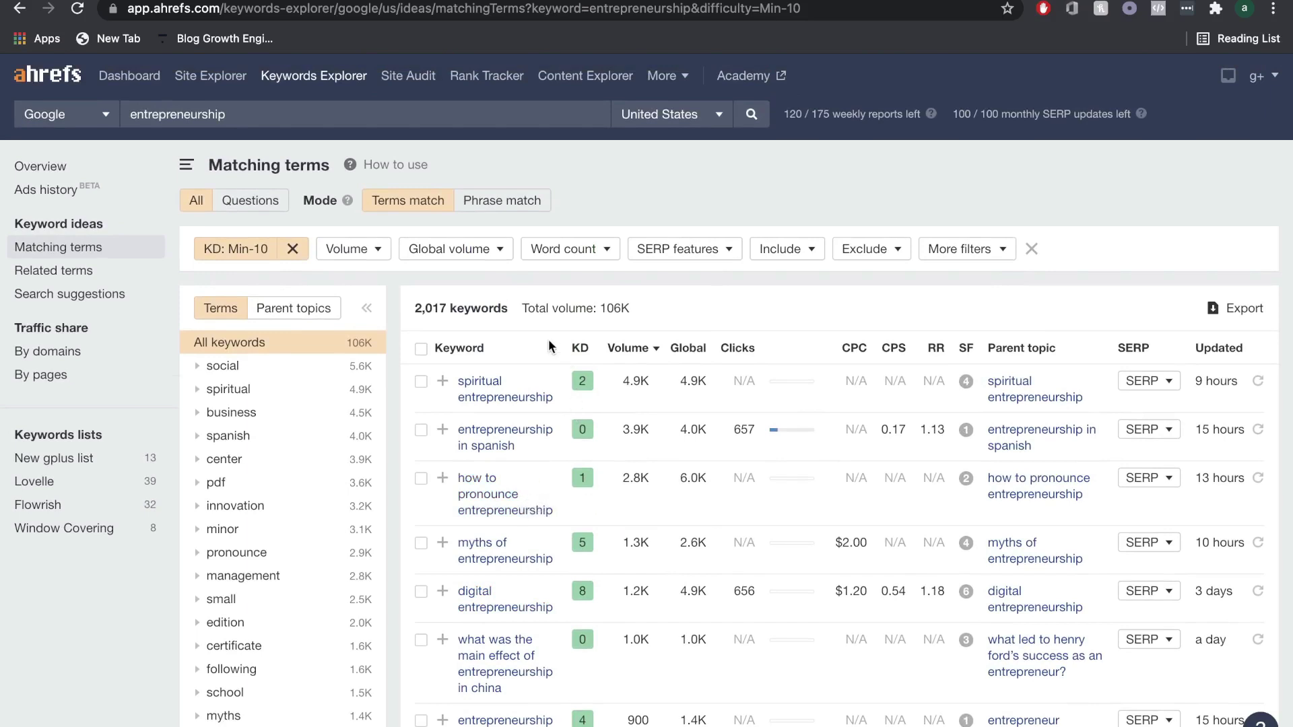
- Try to limit the matching terms to a minimum word count of 3
click(581, 251)
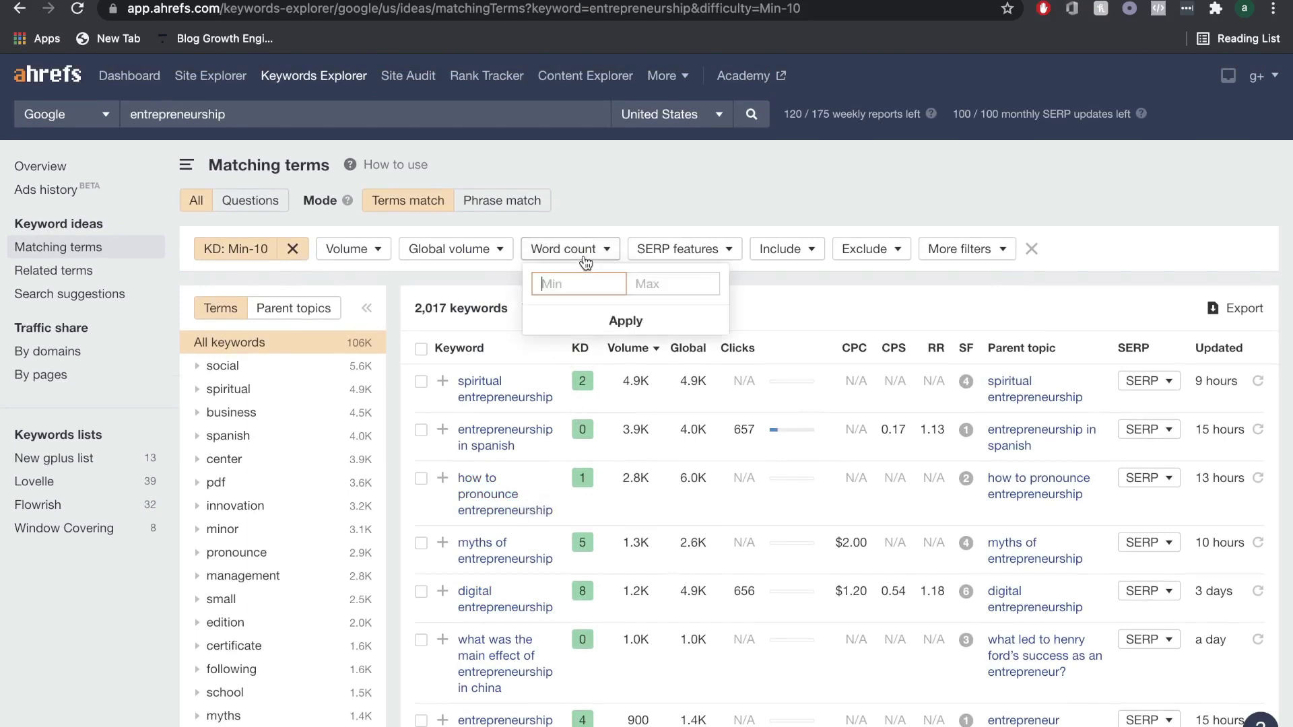
click(673, 284)
click(577, 288)
text(3)
key(Return)
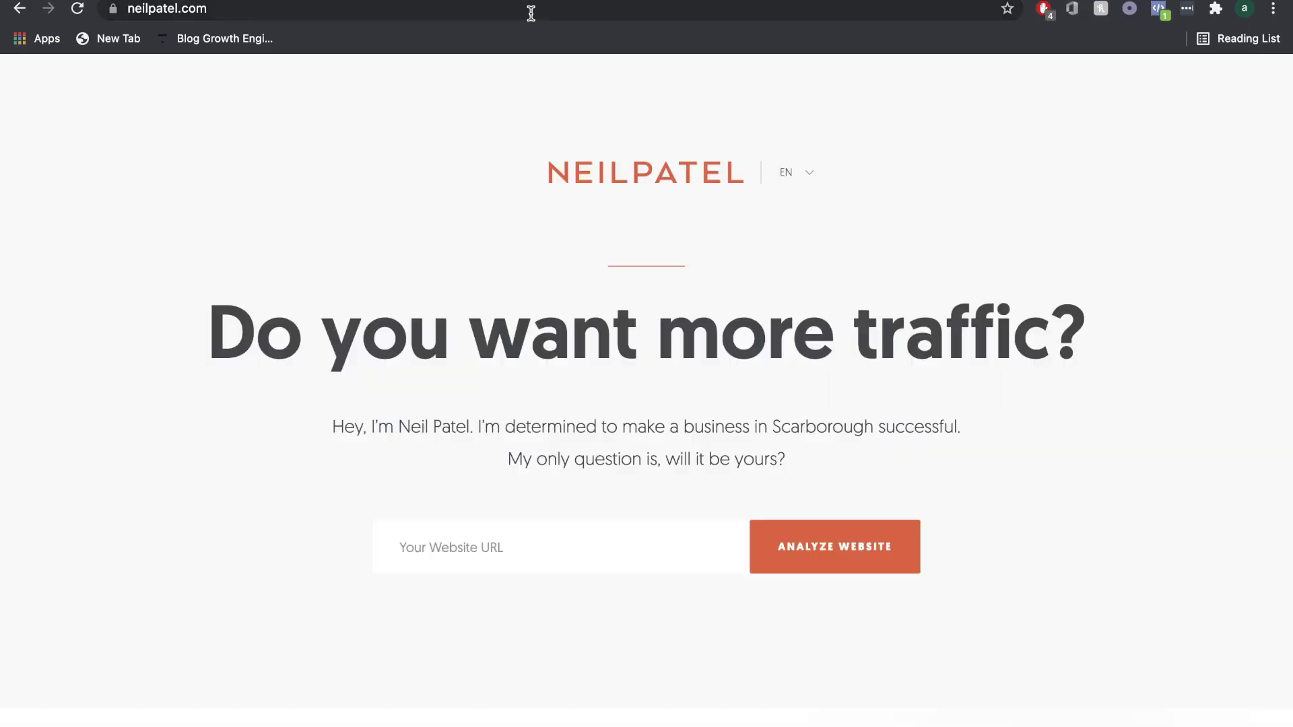
click(531, 14)
key(ctrl+c)
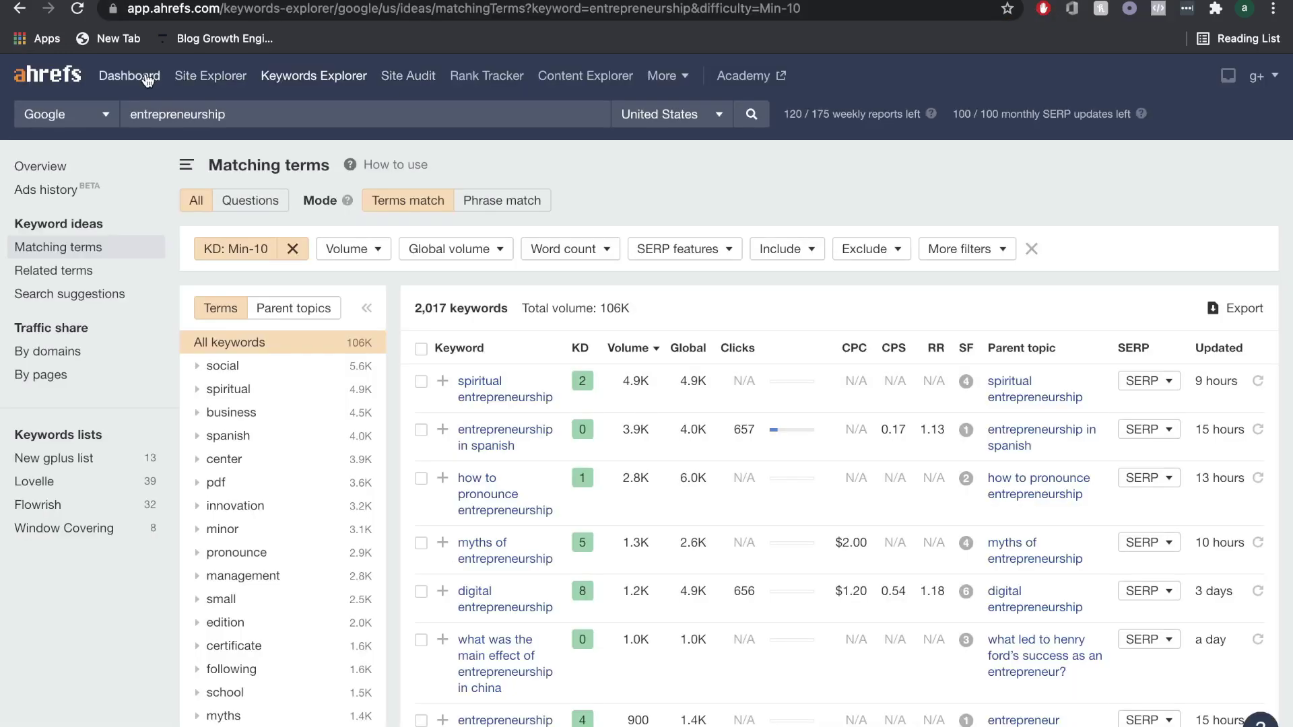
click(147, 79)
click(214, 80)
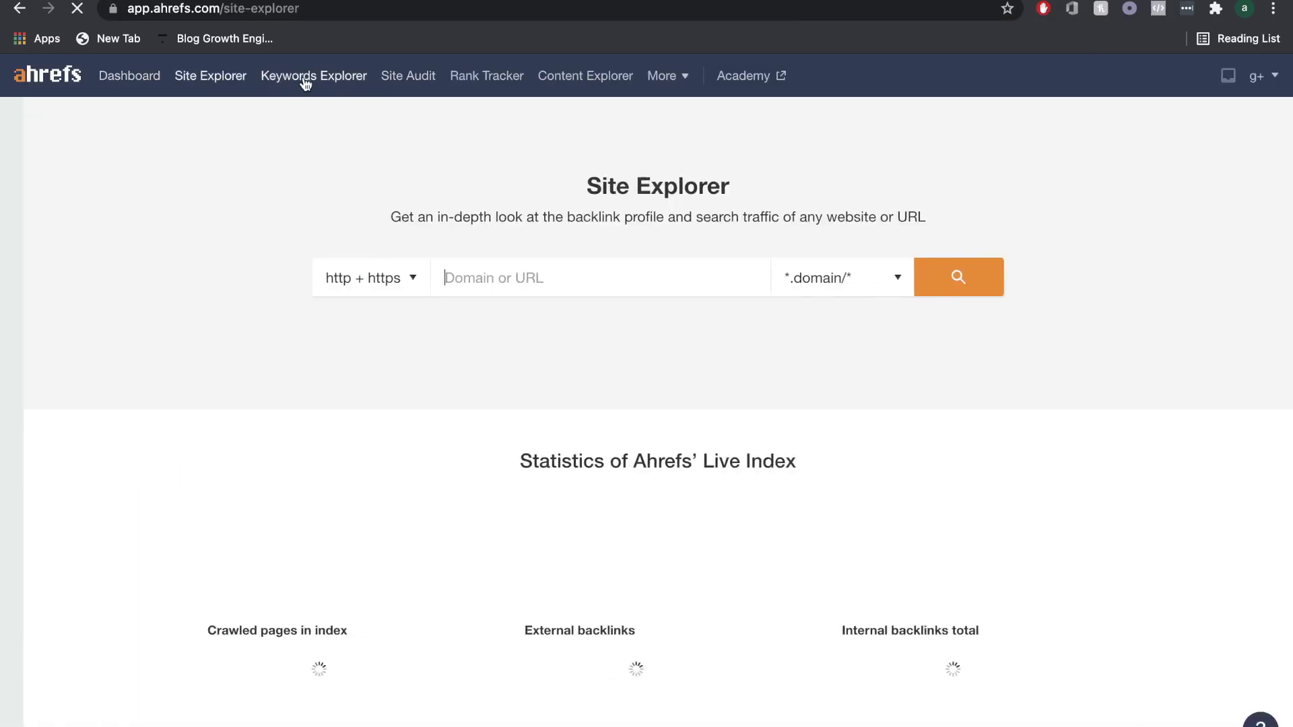
click(476, 282)
key(ctrl+v)
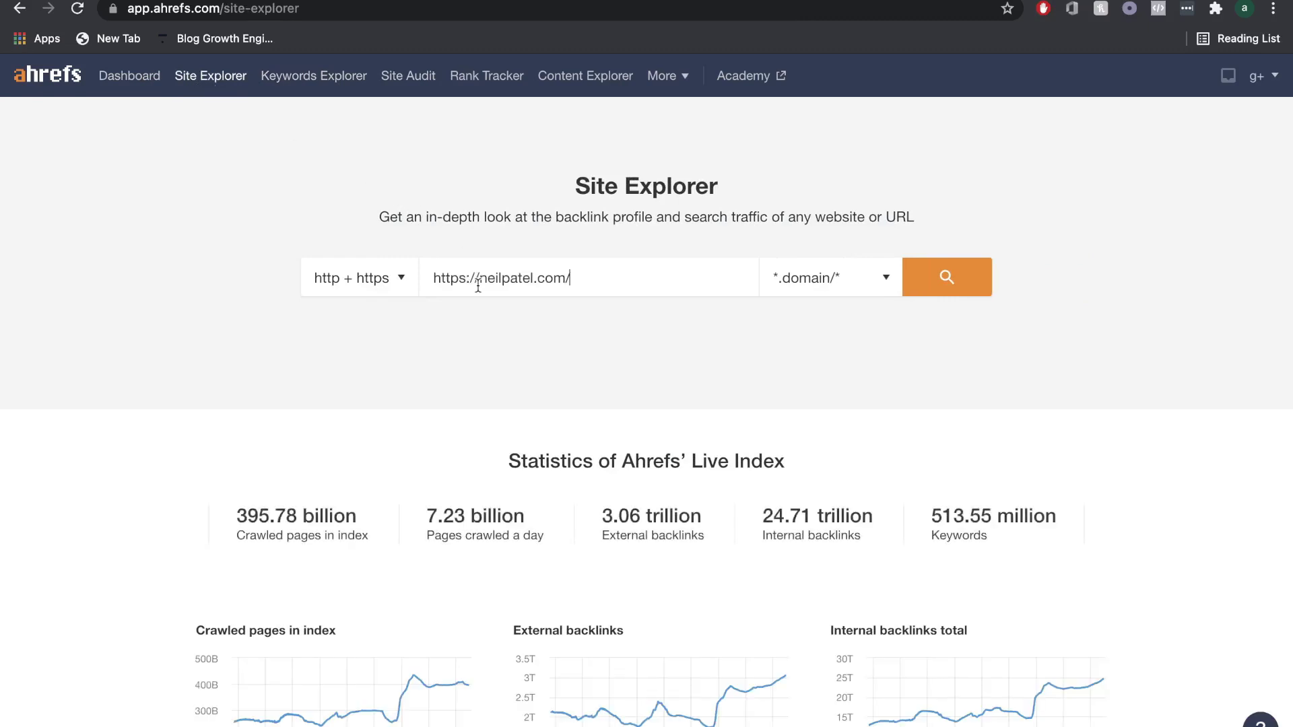
key(Return)
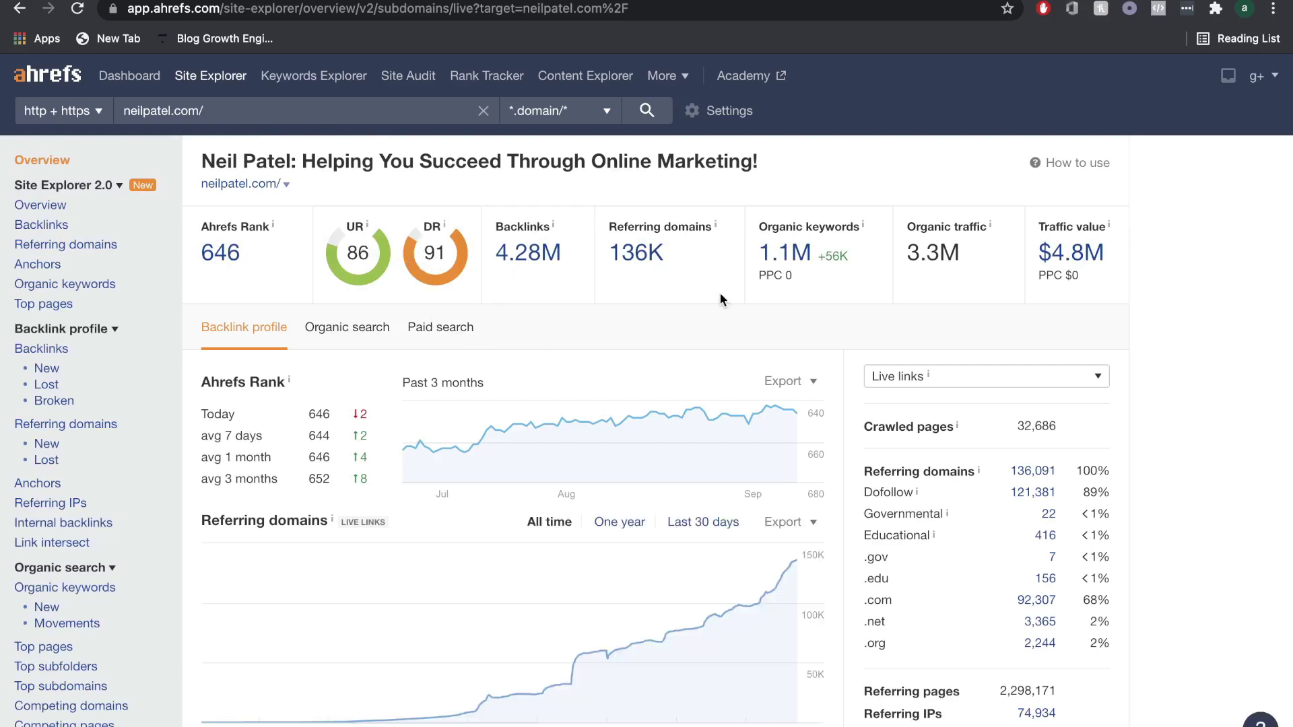
- Open the organic keywords of neilpatel.com and filter them to a maximum keyword difficulty of 10
click(799, 265)
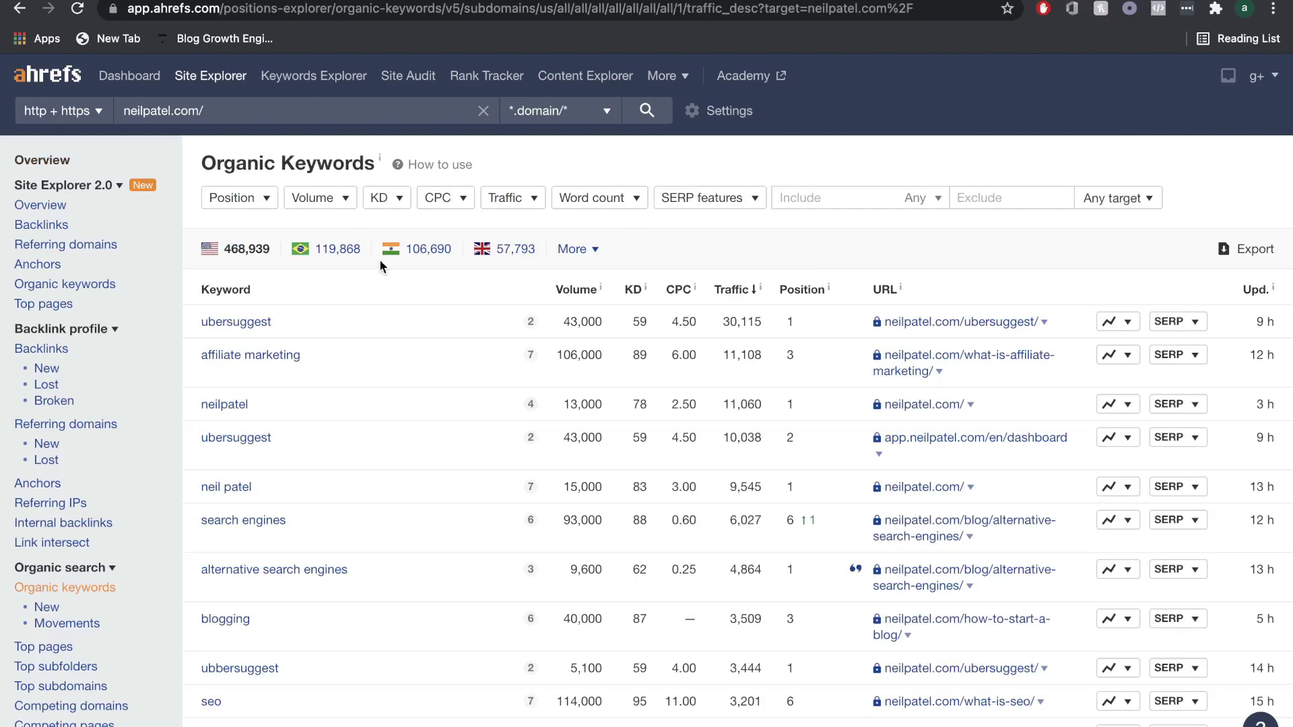
scroll(478, 317, down, 1)
click(301, 182)
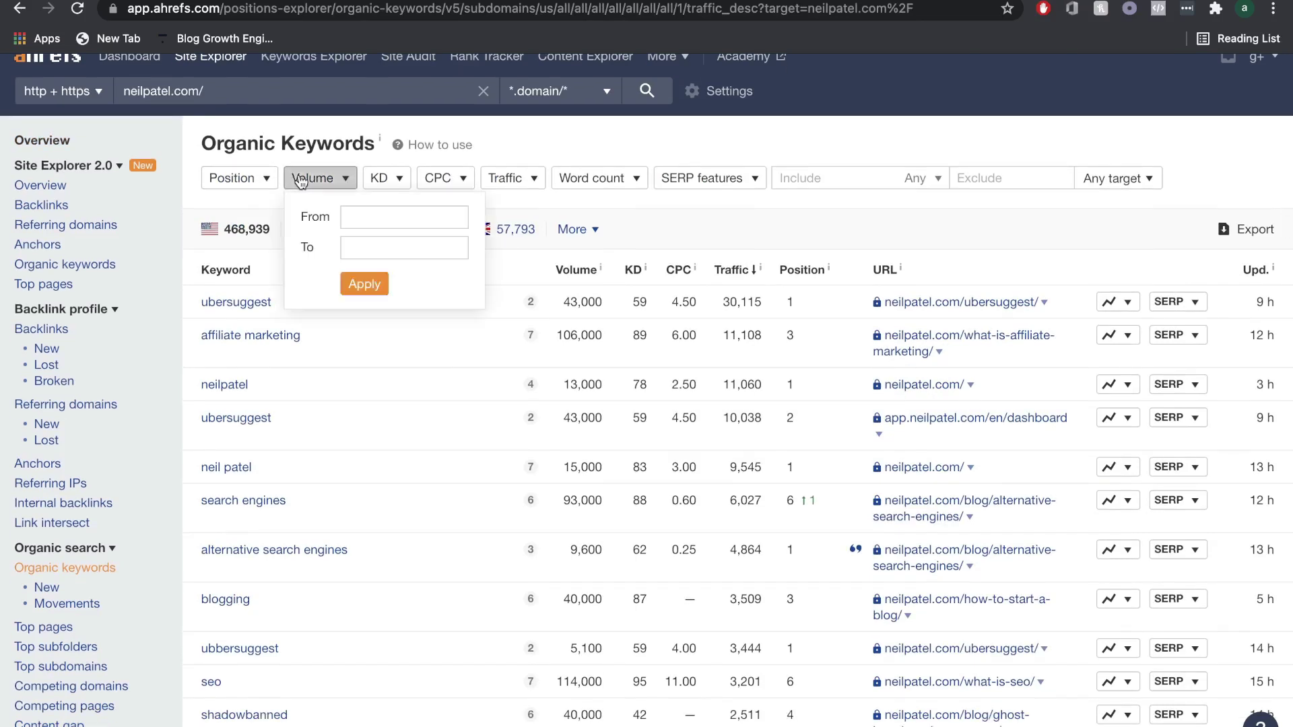
click(381, 178)
click(421, 241)
text(10)
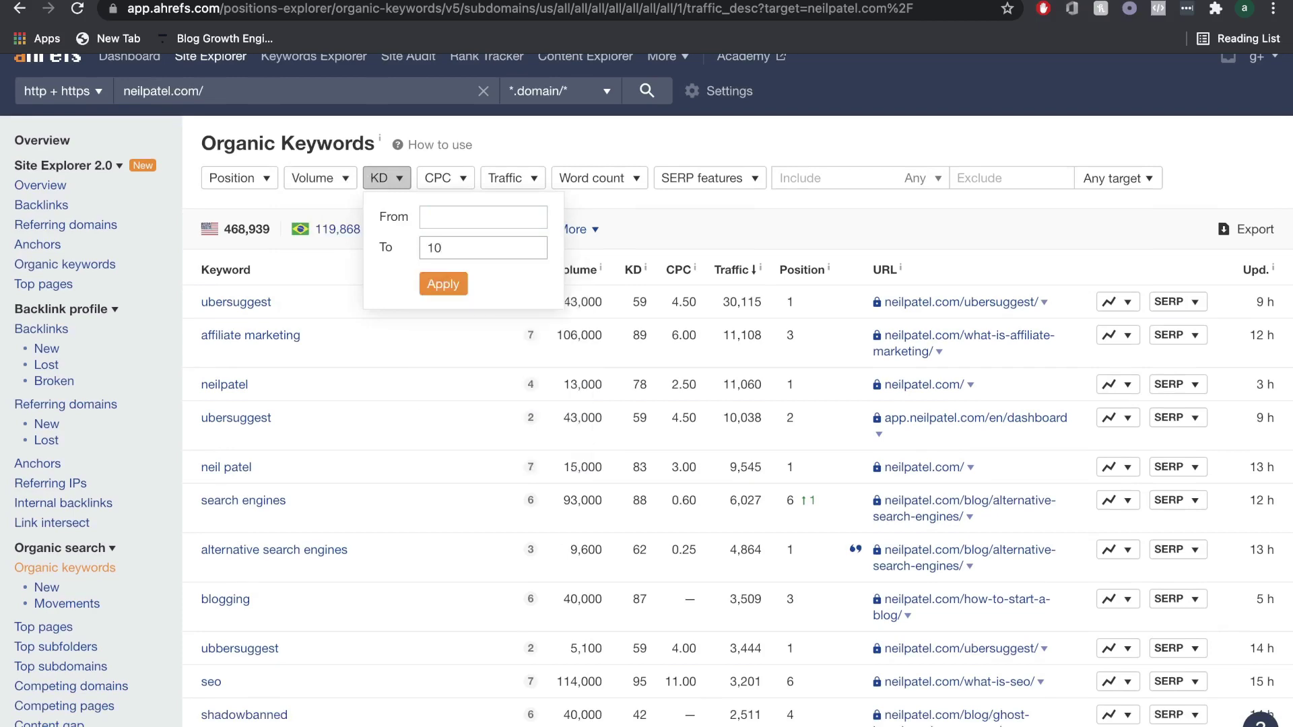
key(Return)
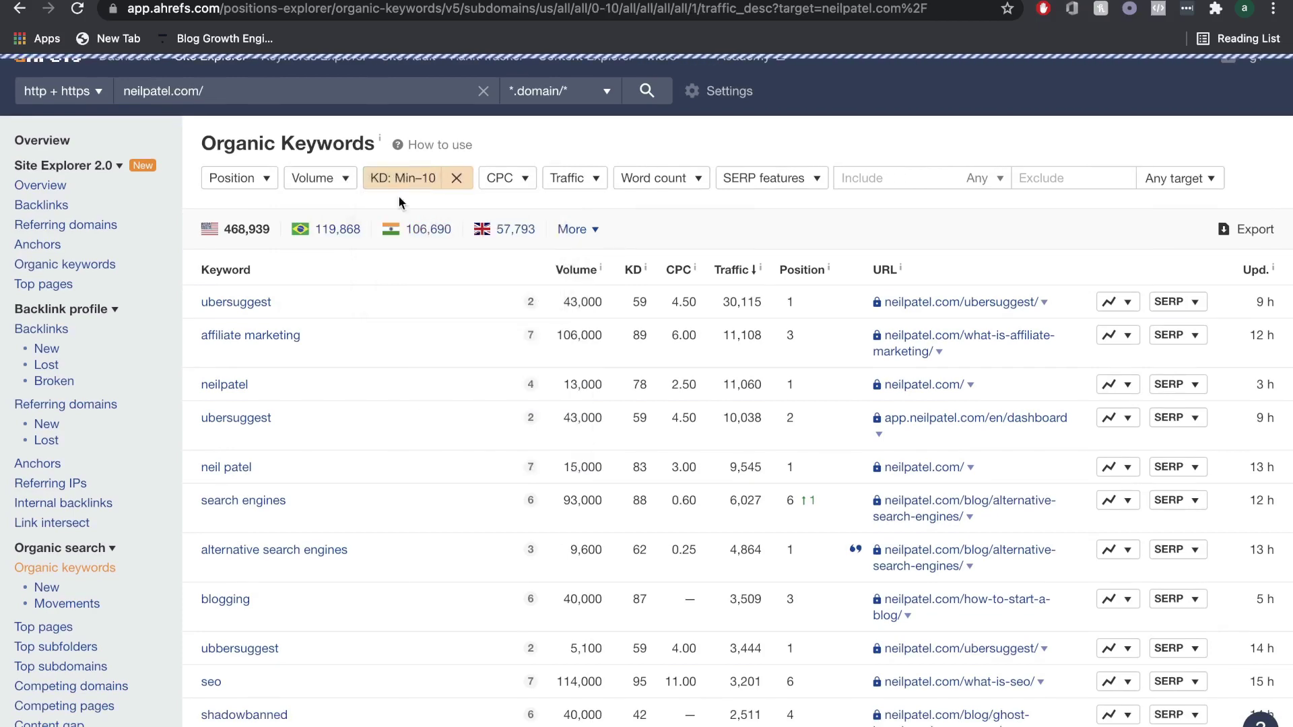
- Examine the filtered organic keywords with their volume, difficulty, traffic and ranking pages
scroll(524, 343, down, 1)
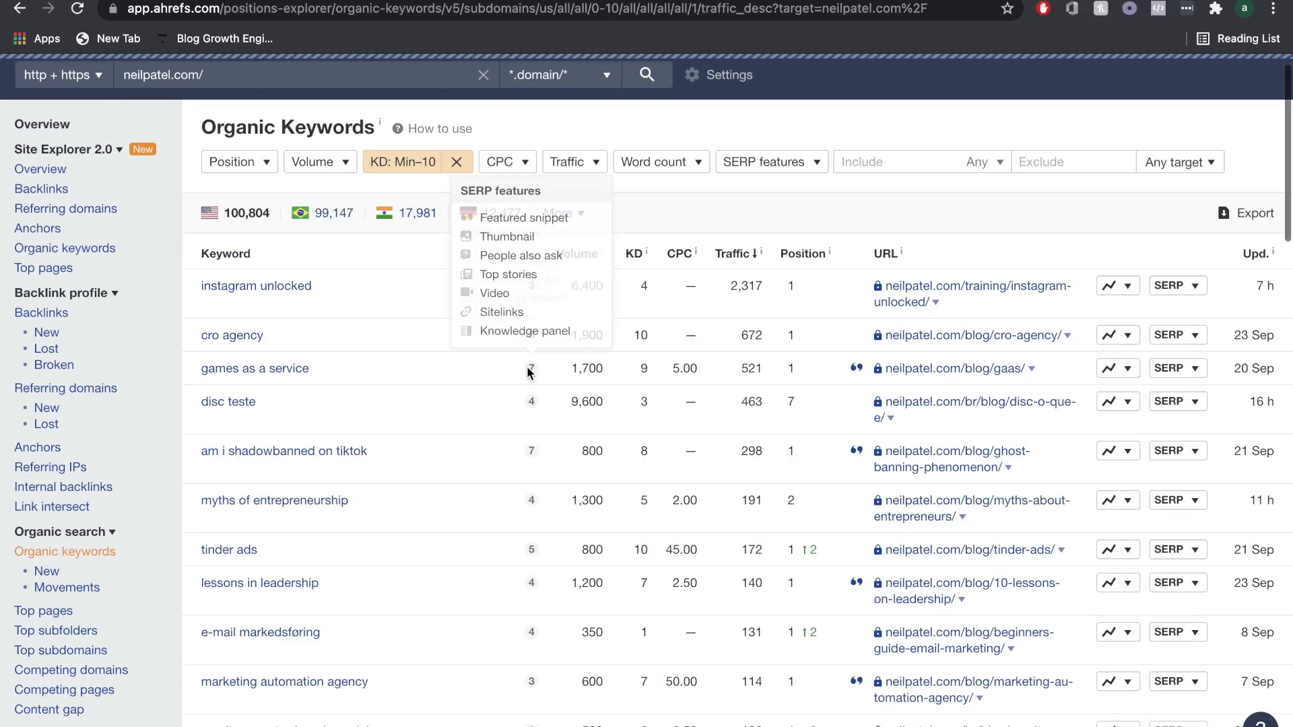
scroll(641, 204, down, 2)
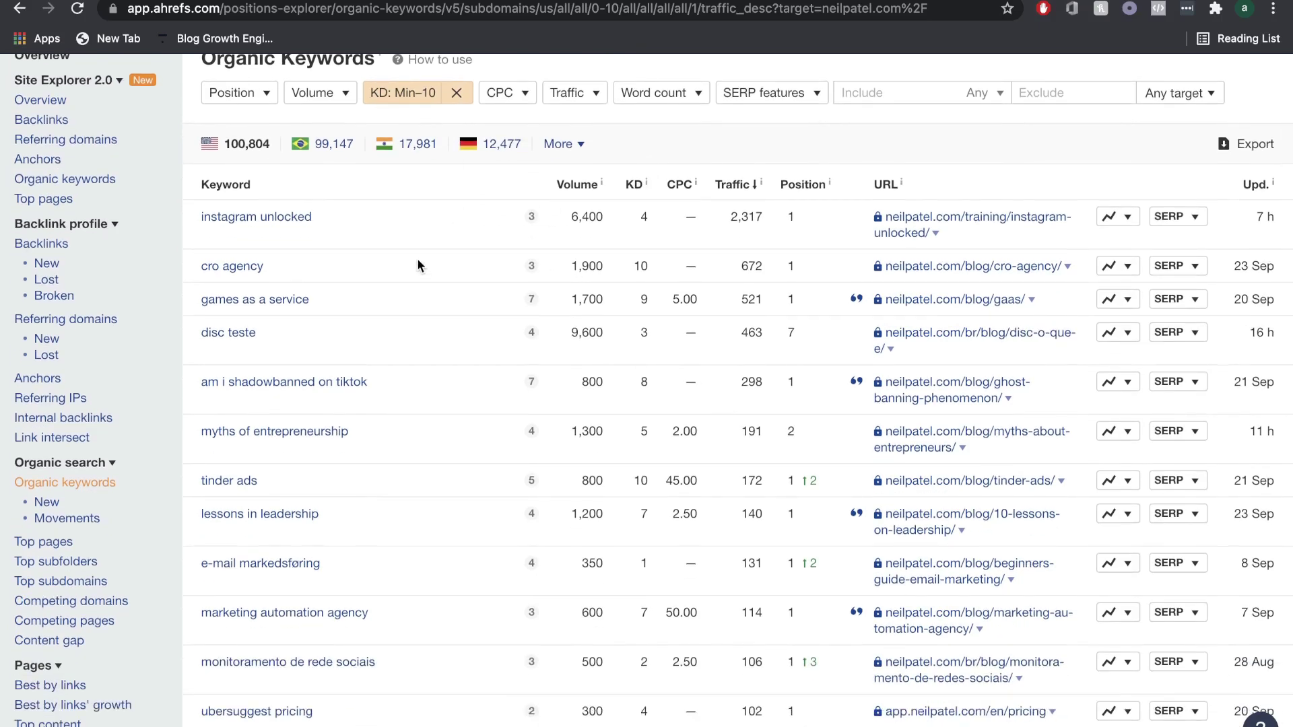
scroll(417, 260, down, 1)
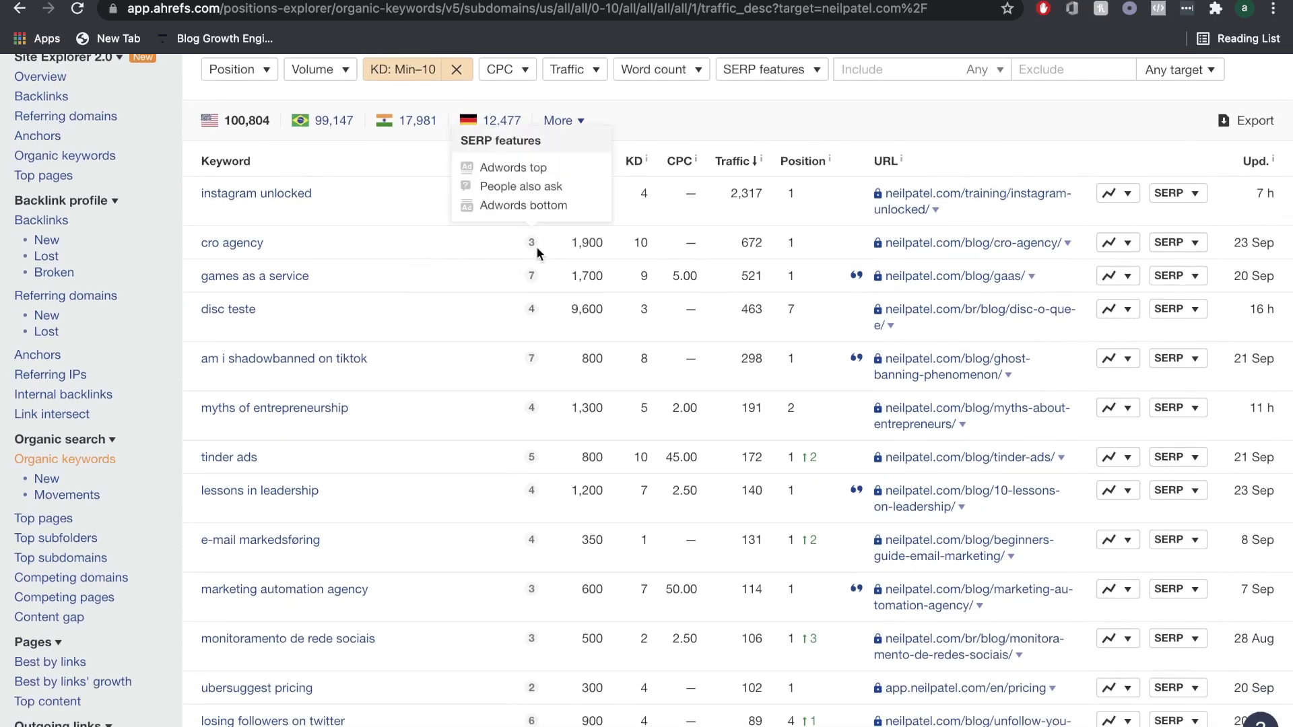
scroll(481, 363, down, 1)
scroll(479, 361, down, 2)
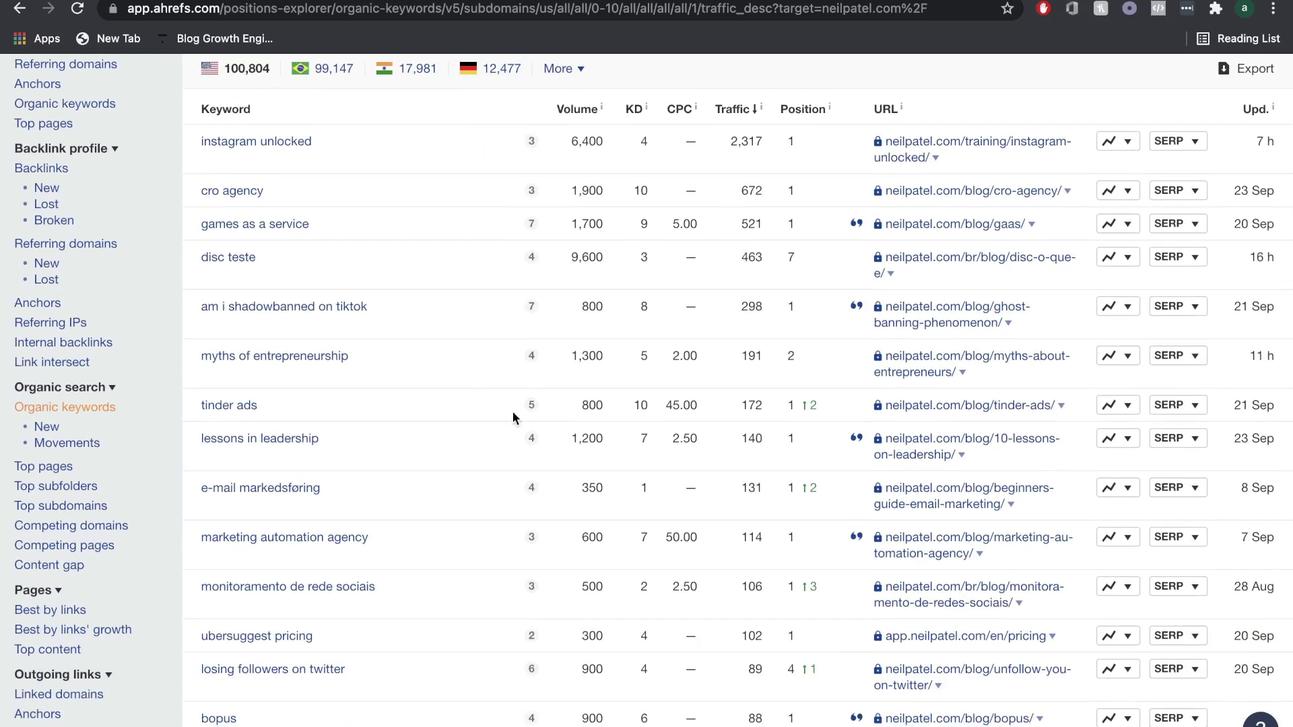
scroll(648, 220, up, 2)
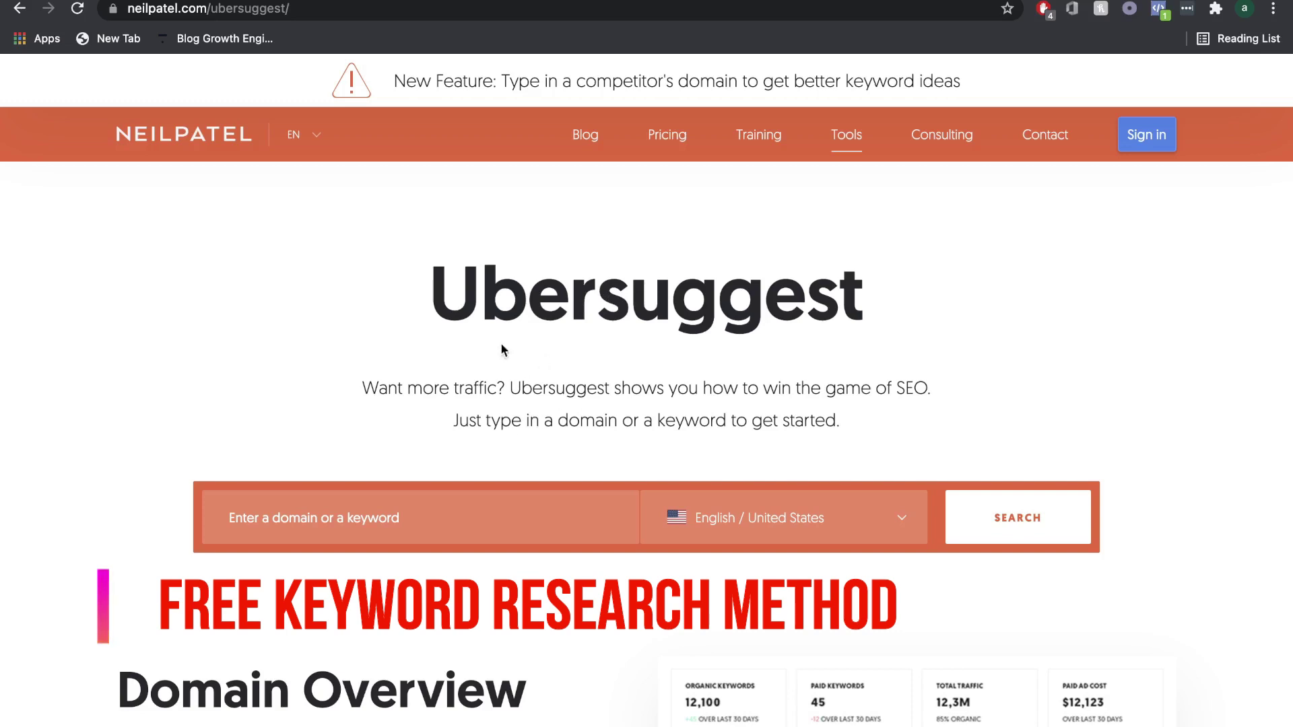
drag(439, 288, 859, 288)
click(861, 288)
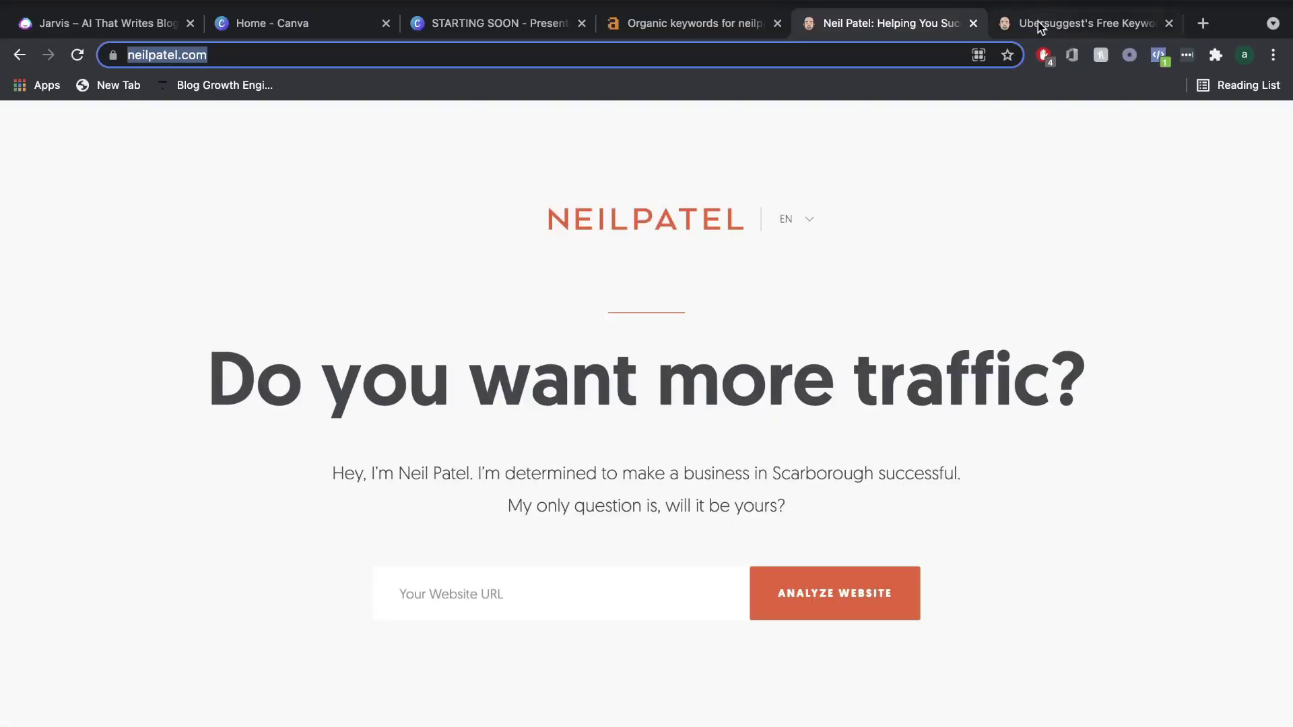
click(1040, 10)
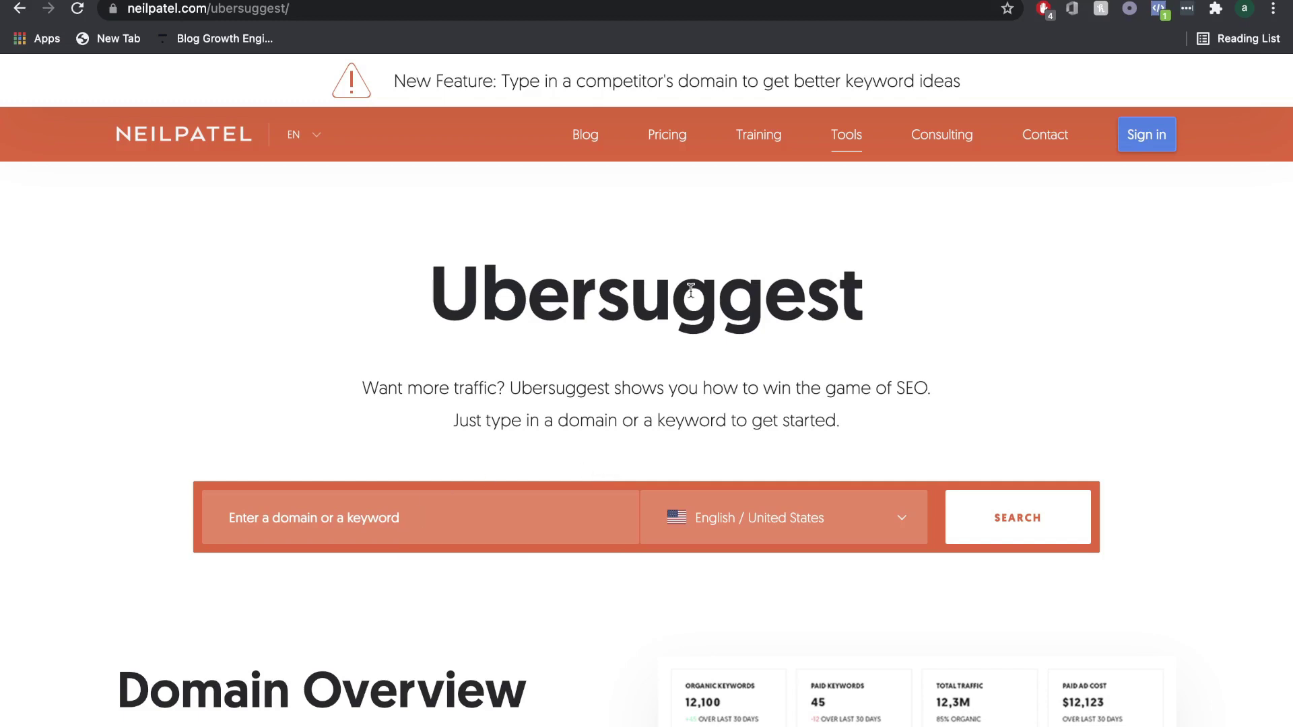
click(382, 522)
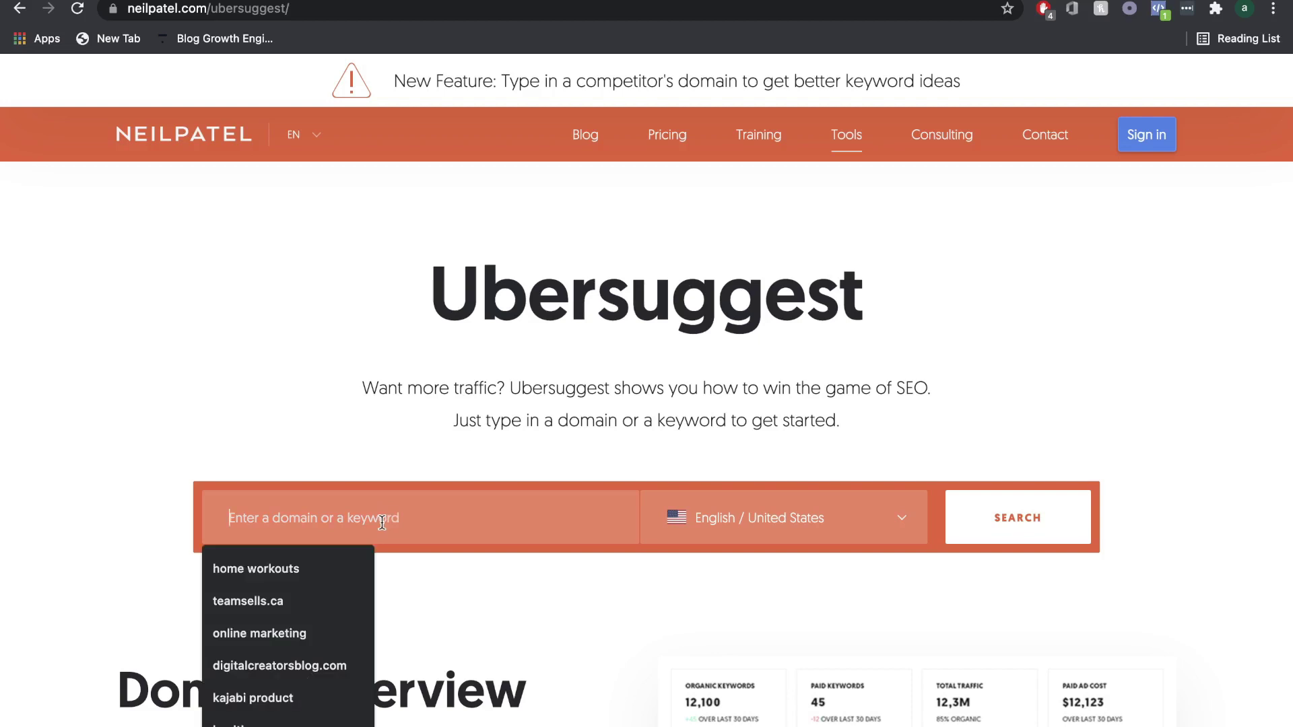
text(https://neilpatel.com/)
click(1002, 511)
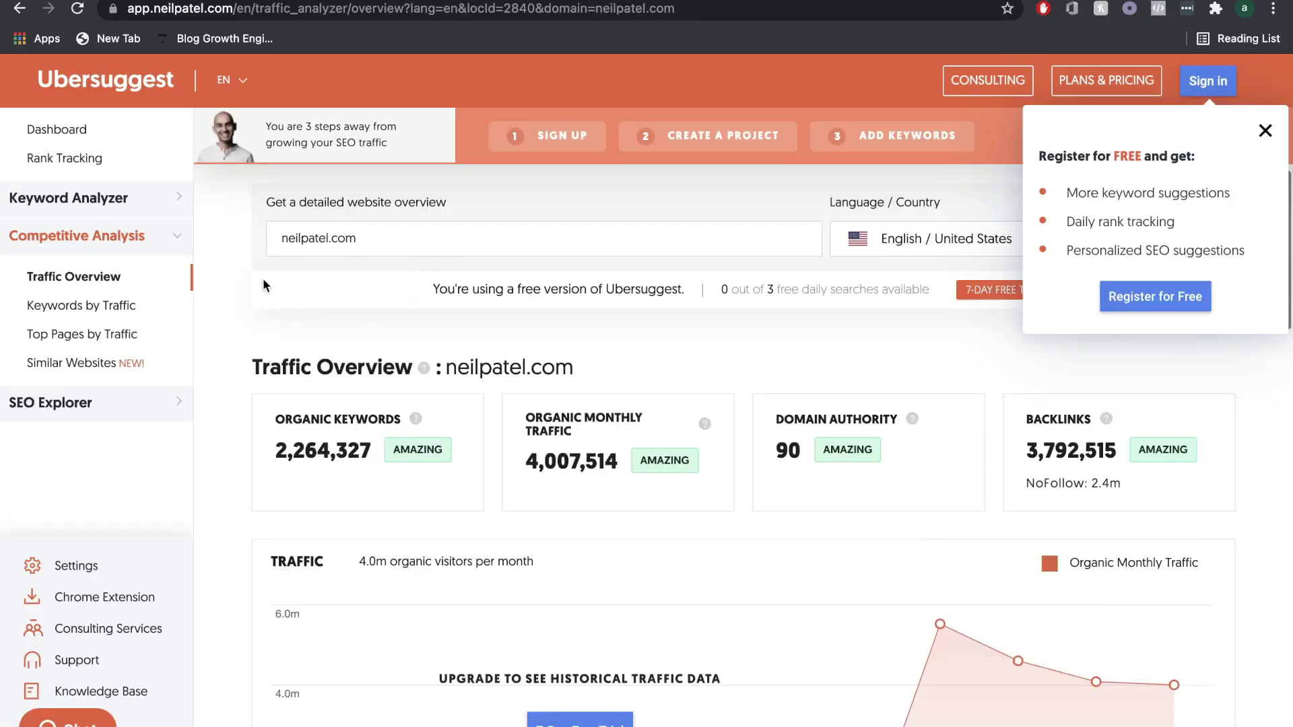
- Open the top pages by traffic report and search it for neilpatel.com with English / Canada
click(78, 337)
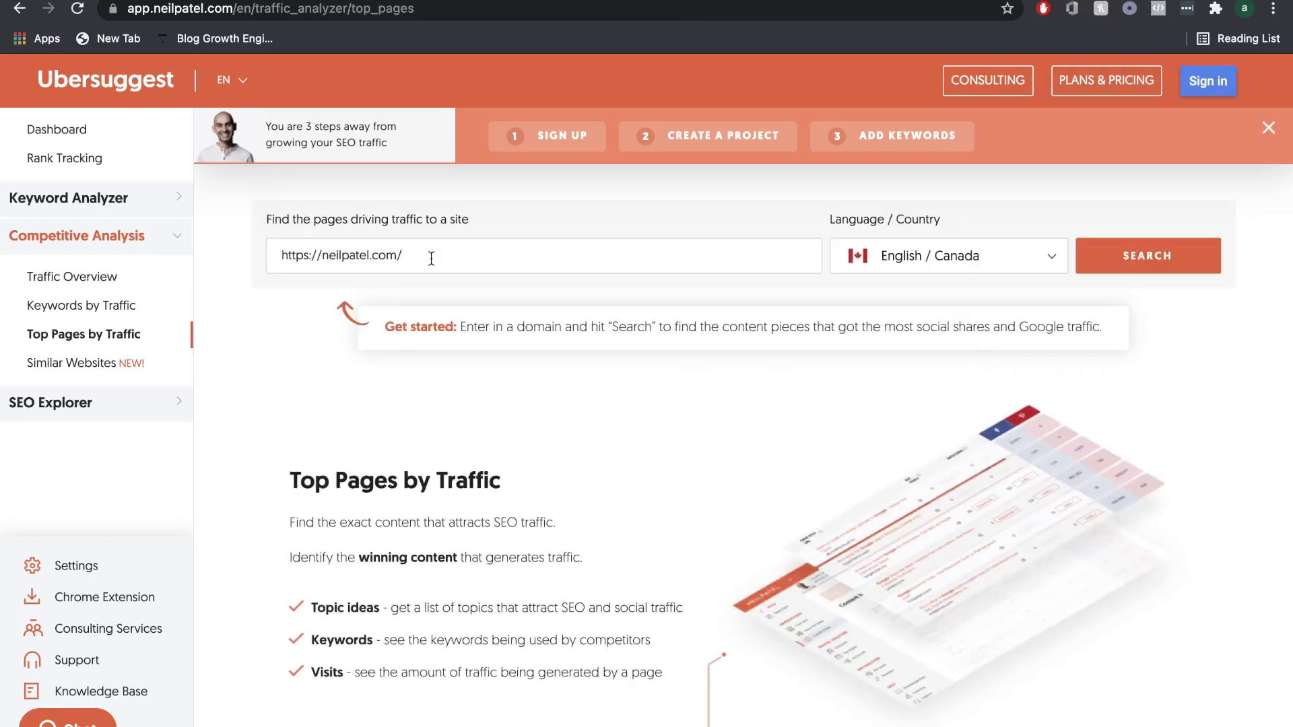
drag(429, 254, 254, 264)
click(1125, 273)
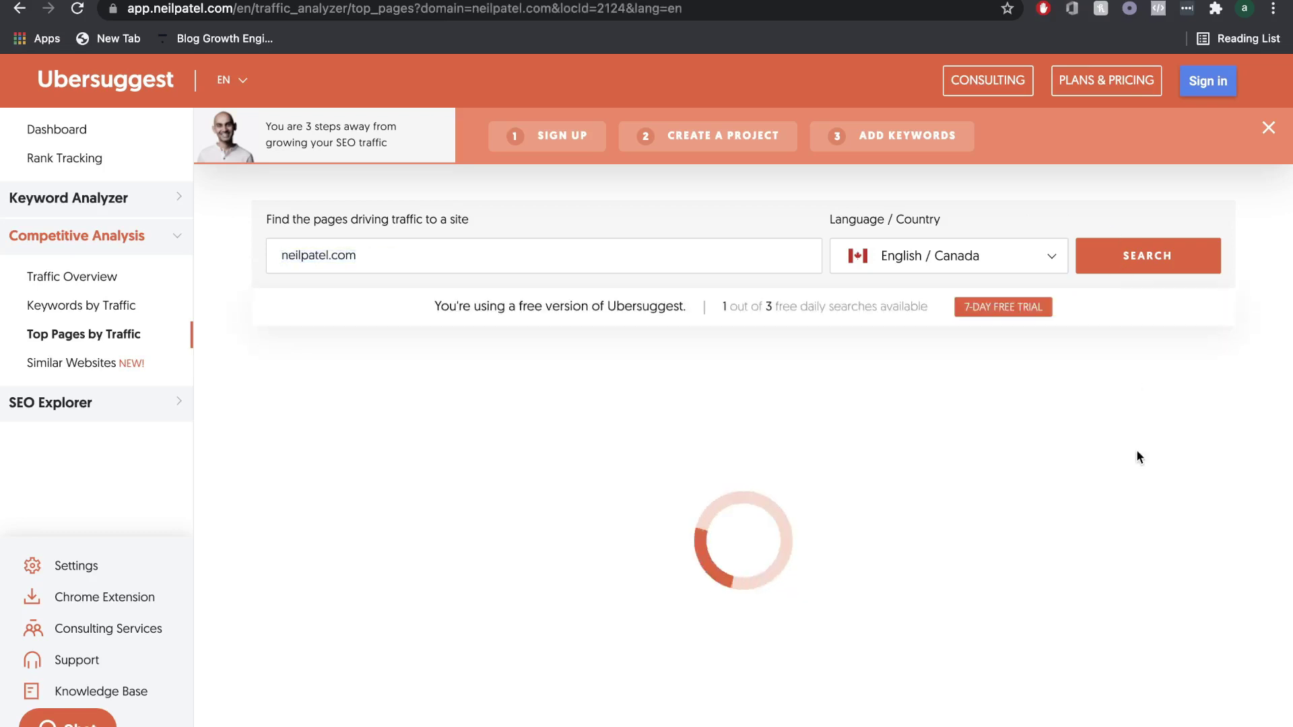
scroll(892, 431, down, 1)
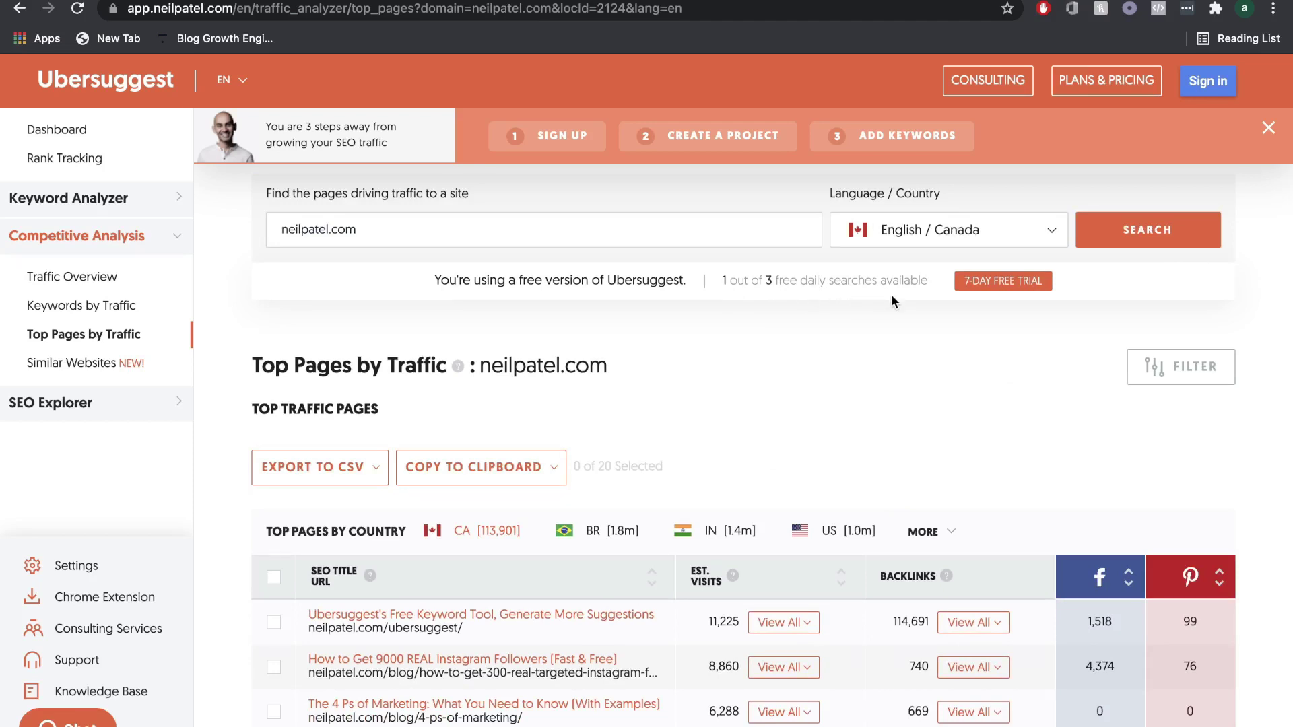
- Examine neilpatel.com's top traffic pages with their titles, estimated visits and backlinks for blog topic ideas
scroll(894, 300, down, 2)
scroll(891, 301, down, 1)
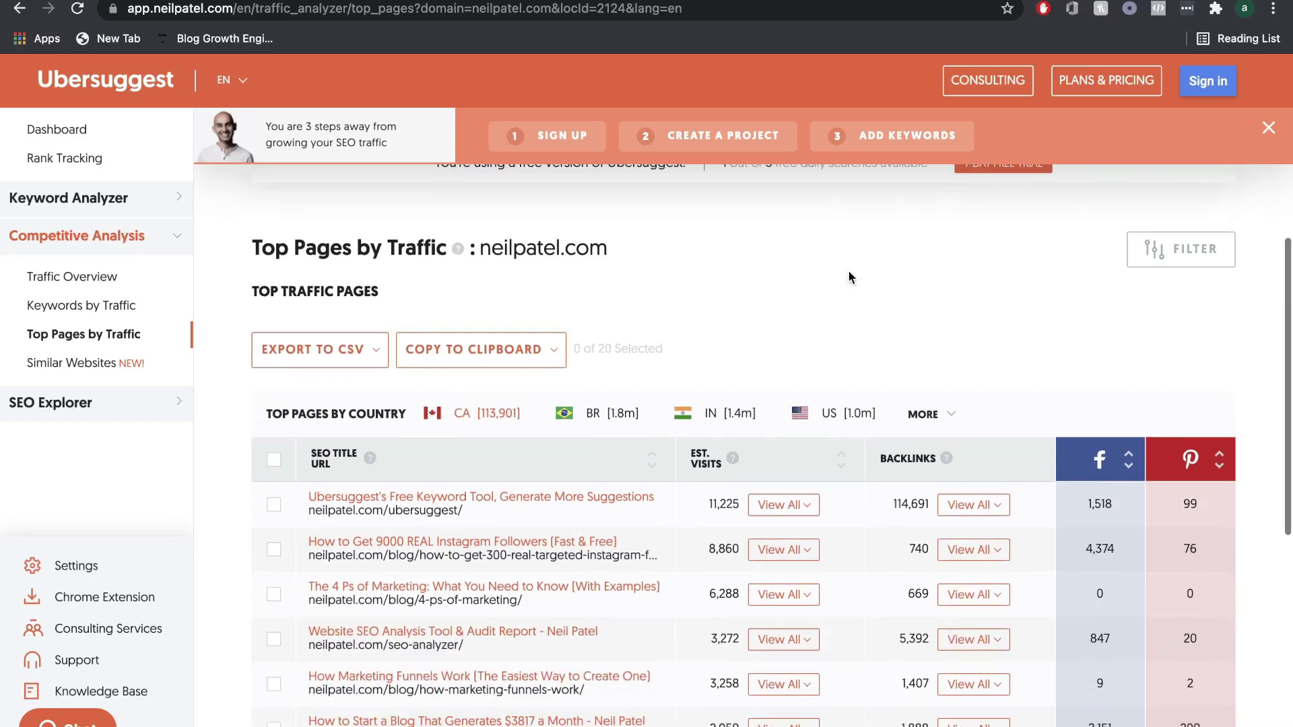
scroll(740, 270, up, 2)
scroll(538, 256, down, 2)
scroll(538, 252, down, 3)
scroll(555, 574, up, 2)
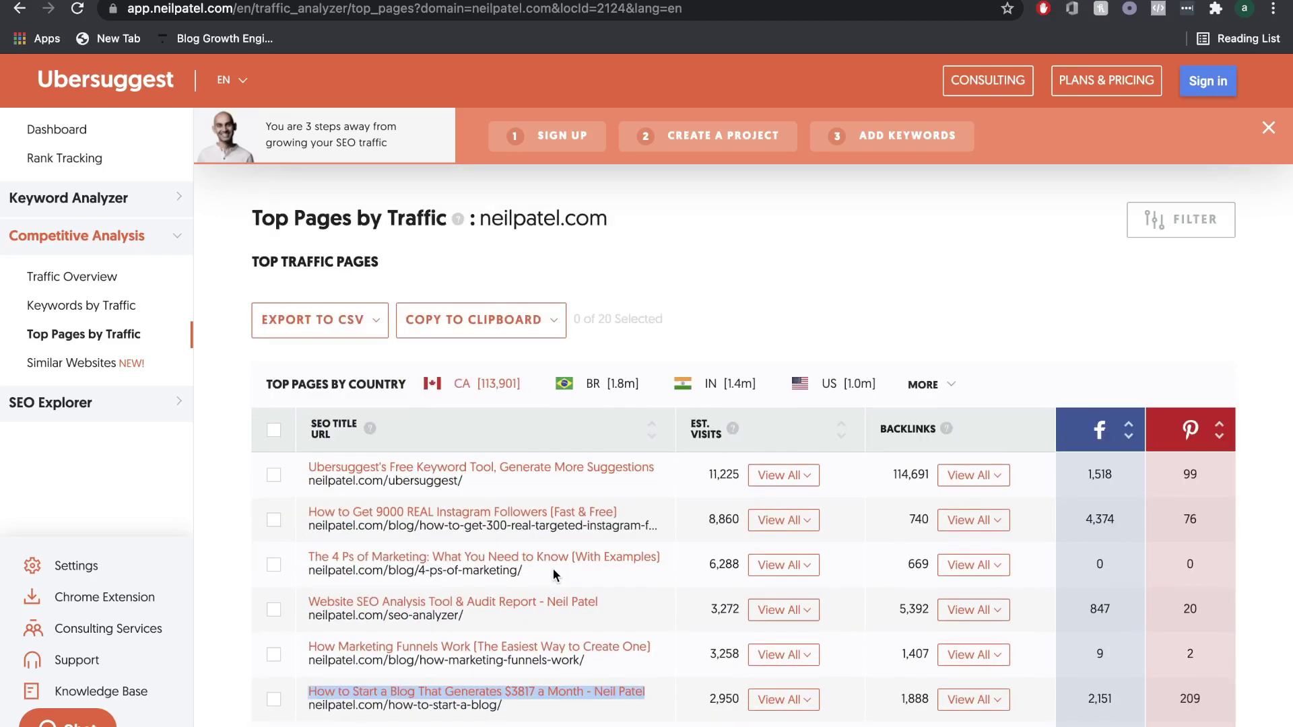
scroll(498, 525, down, 1)
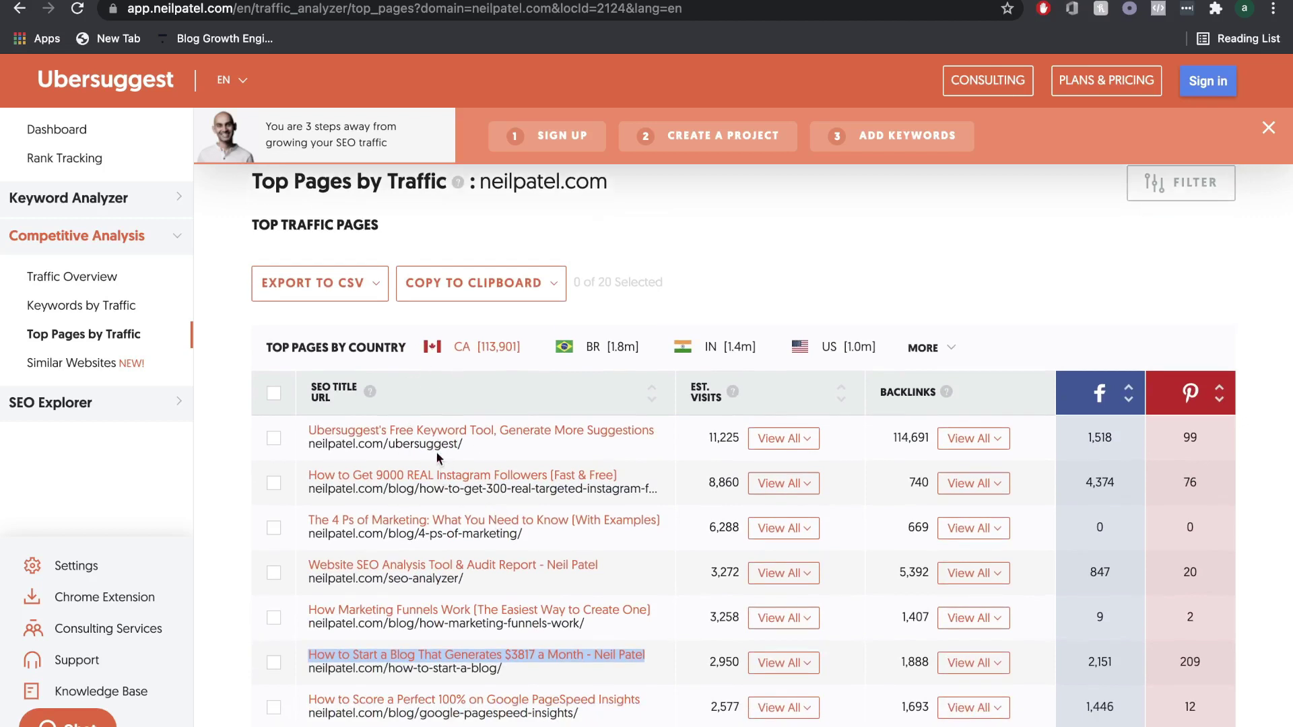
scroll(485, 434, down, 1)
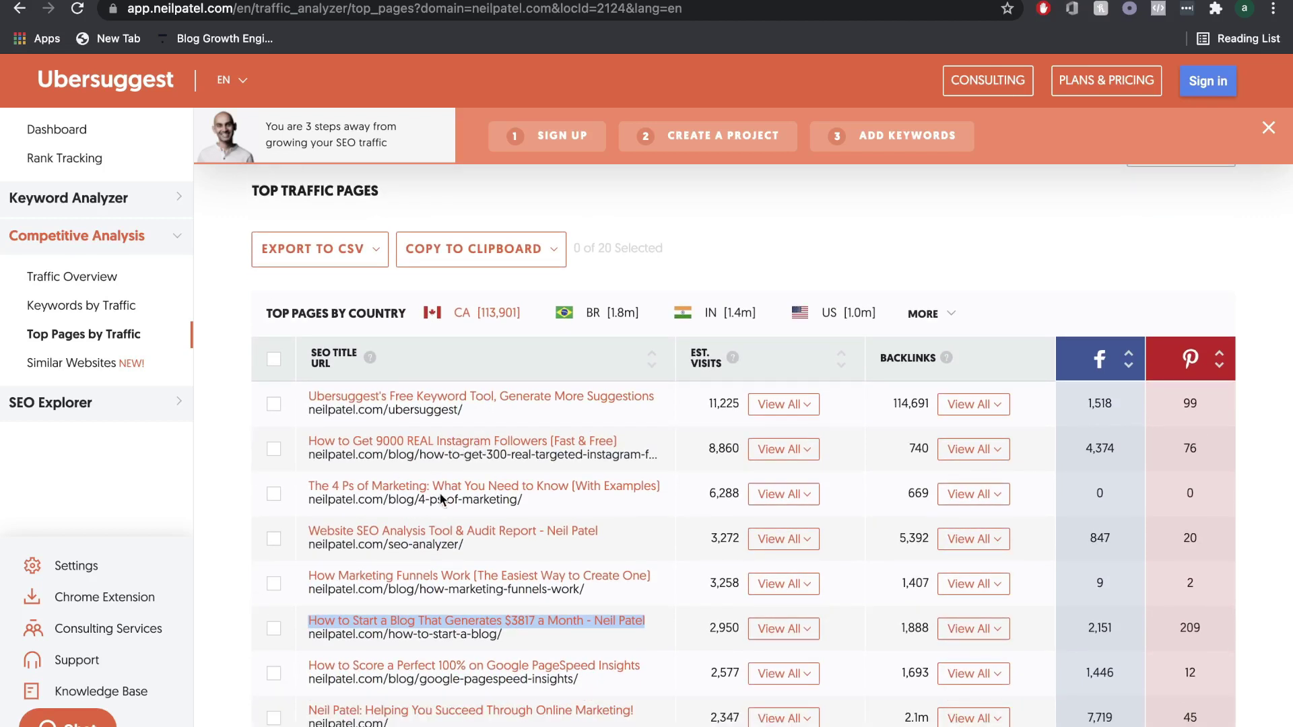
scroll(488, 414, down, 1)
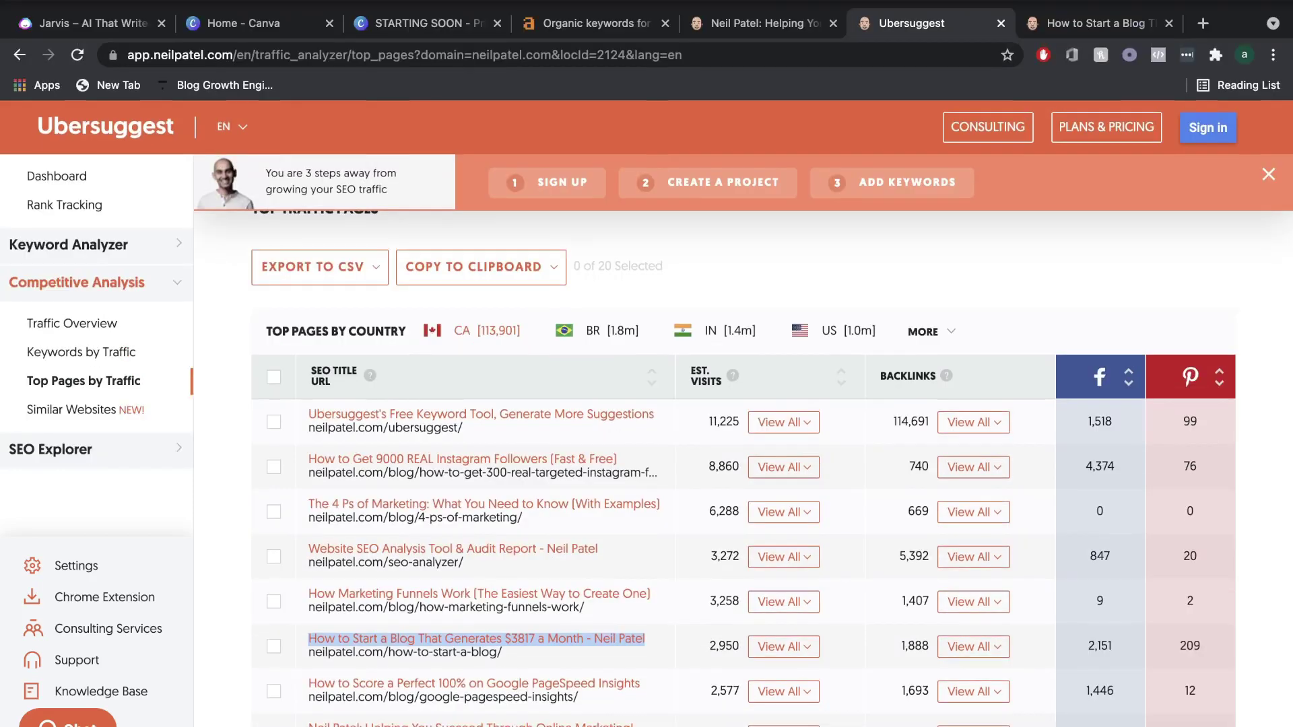
- Switch to the neilpatel.com article on starting a blog and examine where "how to start a blog" appears in its title and text
click(1090, 23)
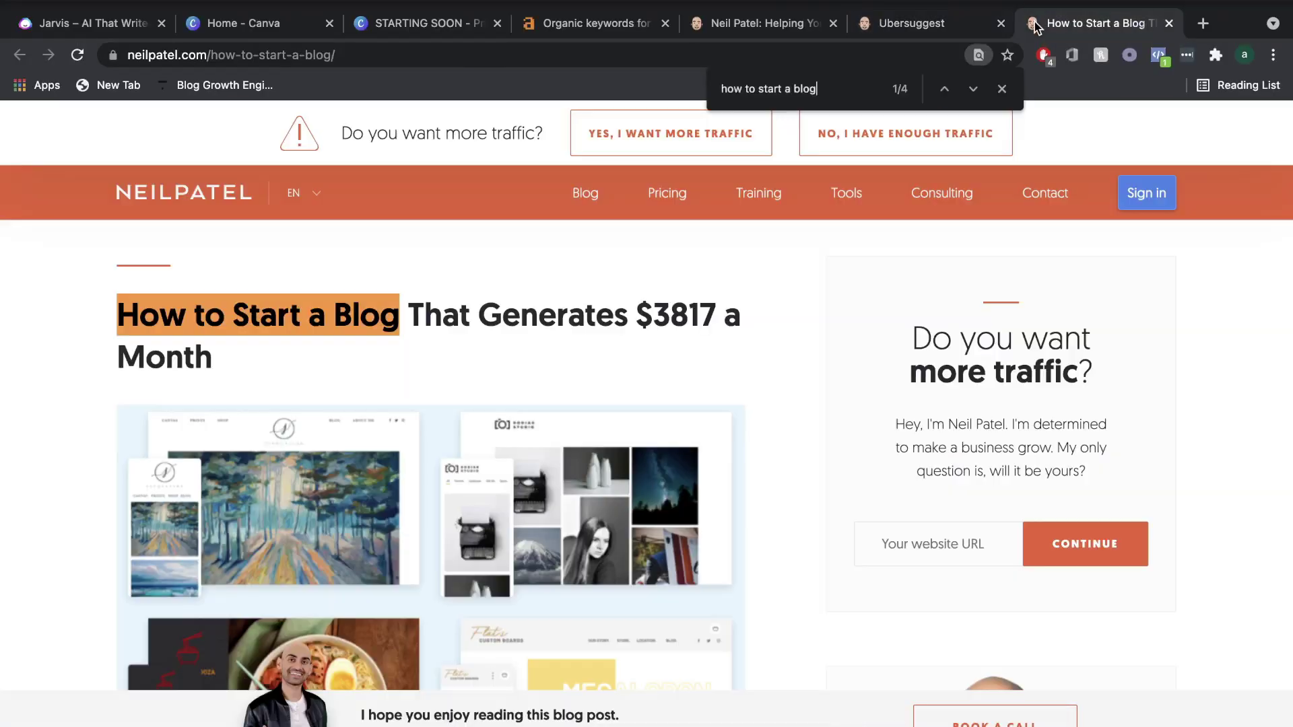
scroll(532, 390, down, 1)
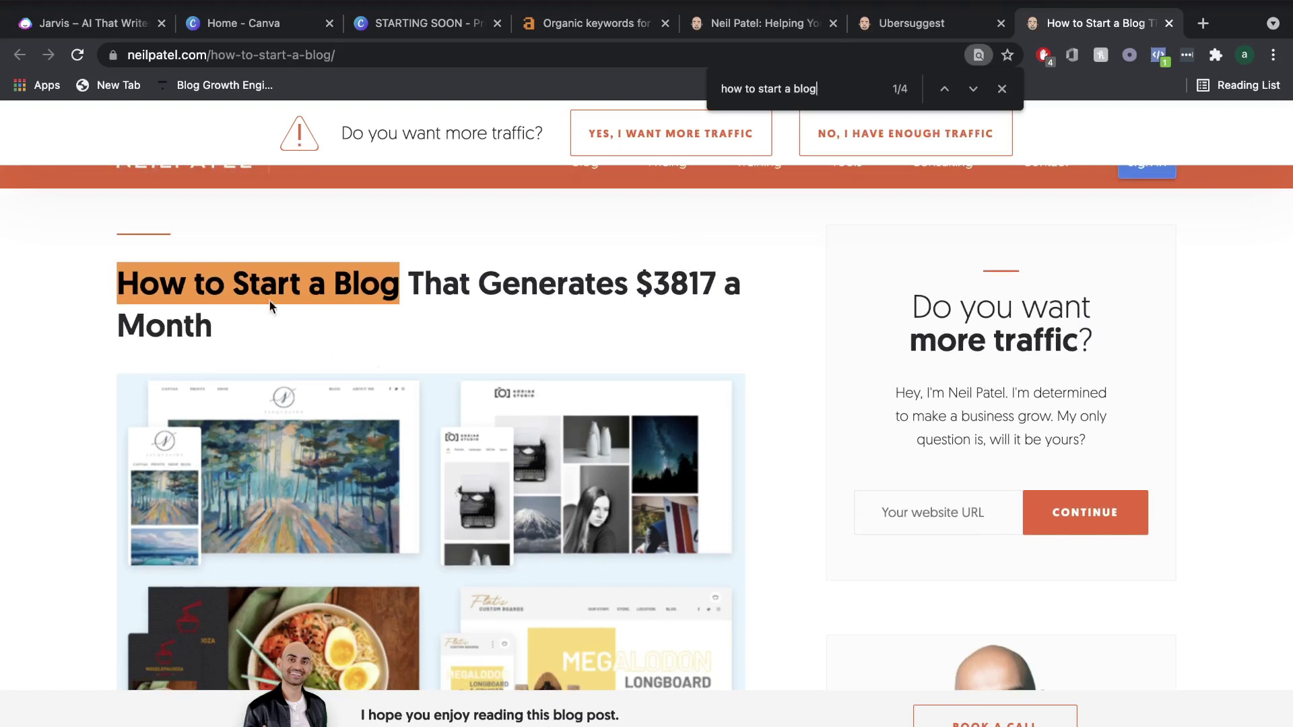
scroll(340, 346, down, 1)
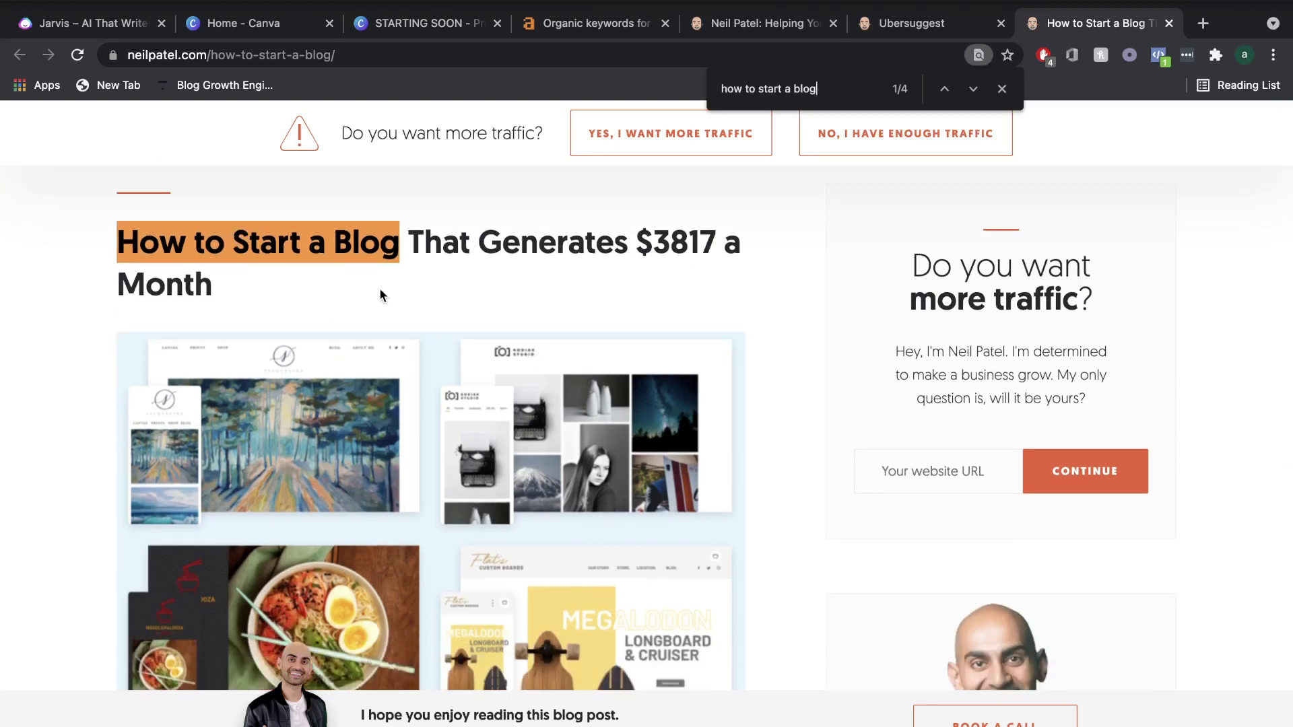
scroll(367, 374, down, 5)
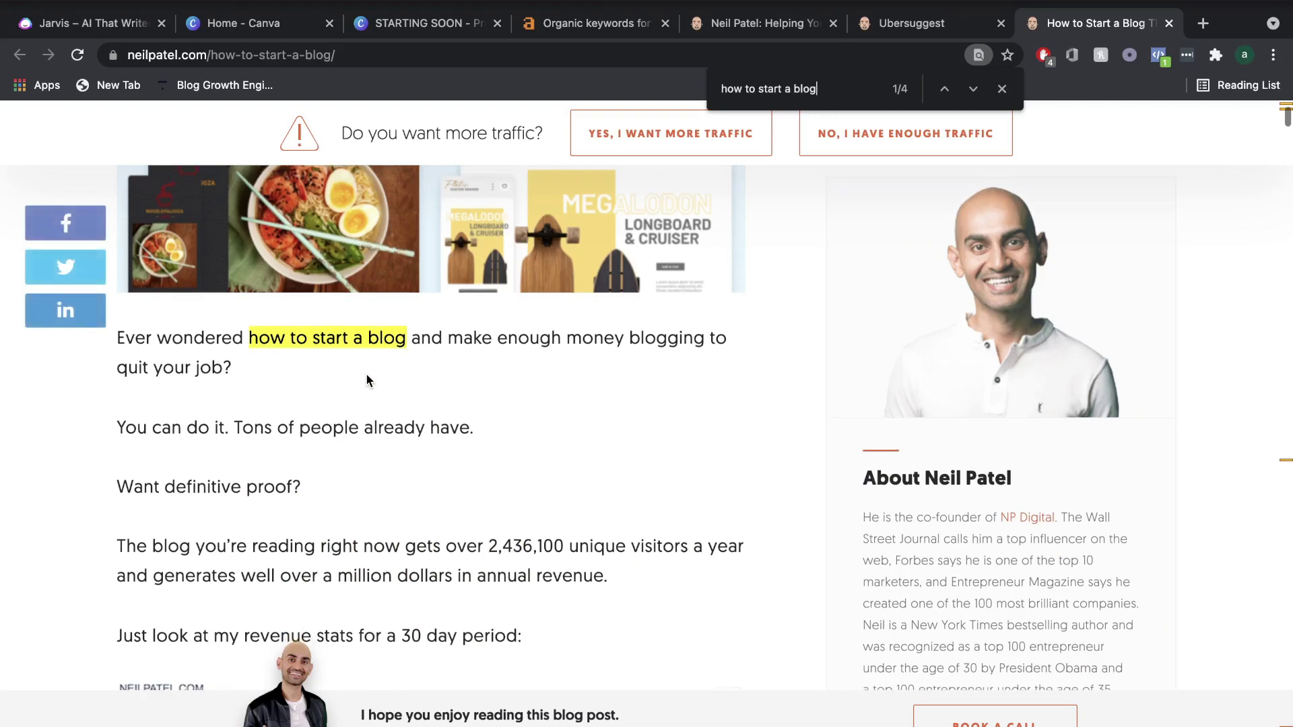
scroll(341, 353, up, 3)
scroll(340, 663, down, 5)
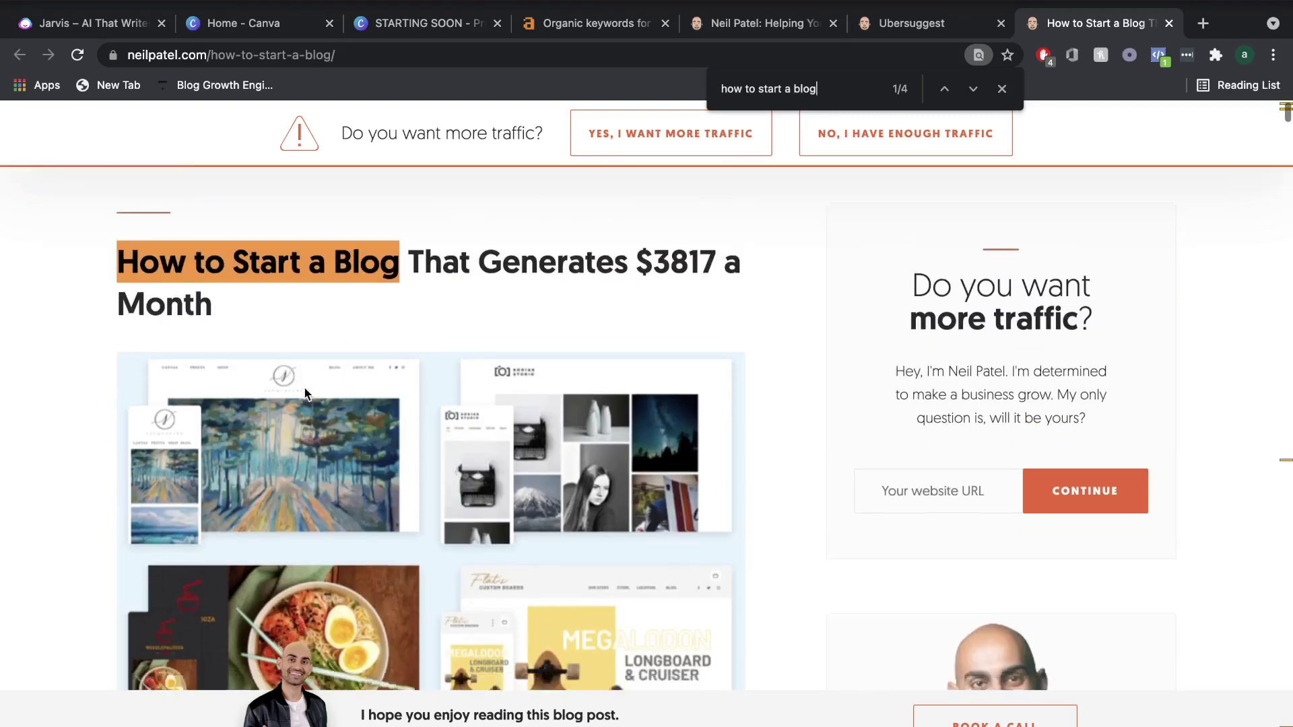
scroll(340, 663, down, 5)
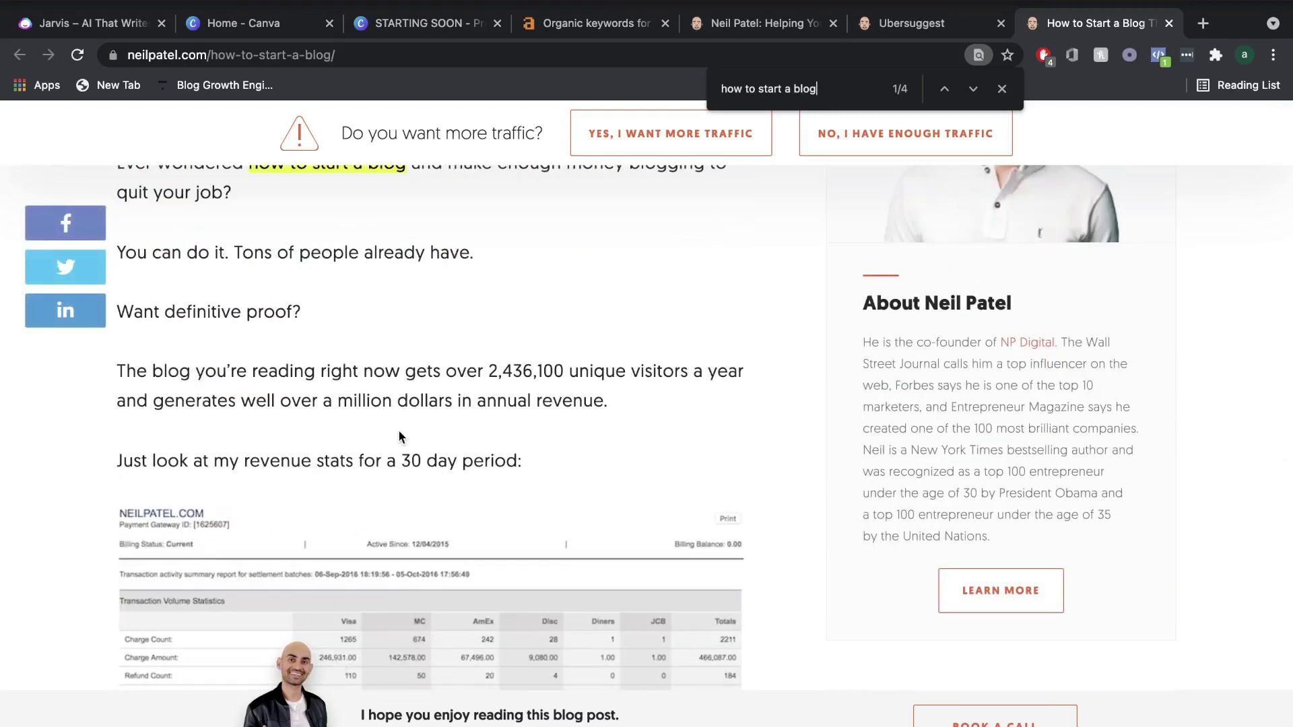
scroll(453, 414, down, 12)
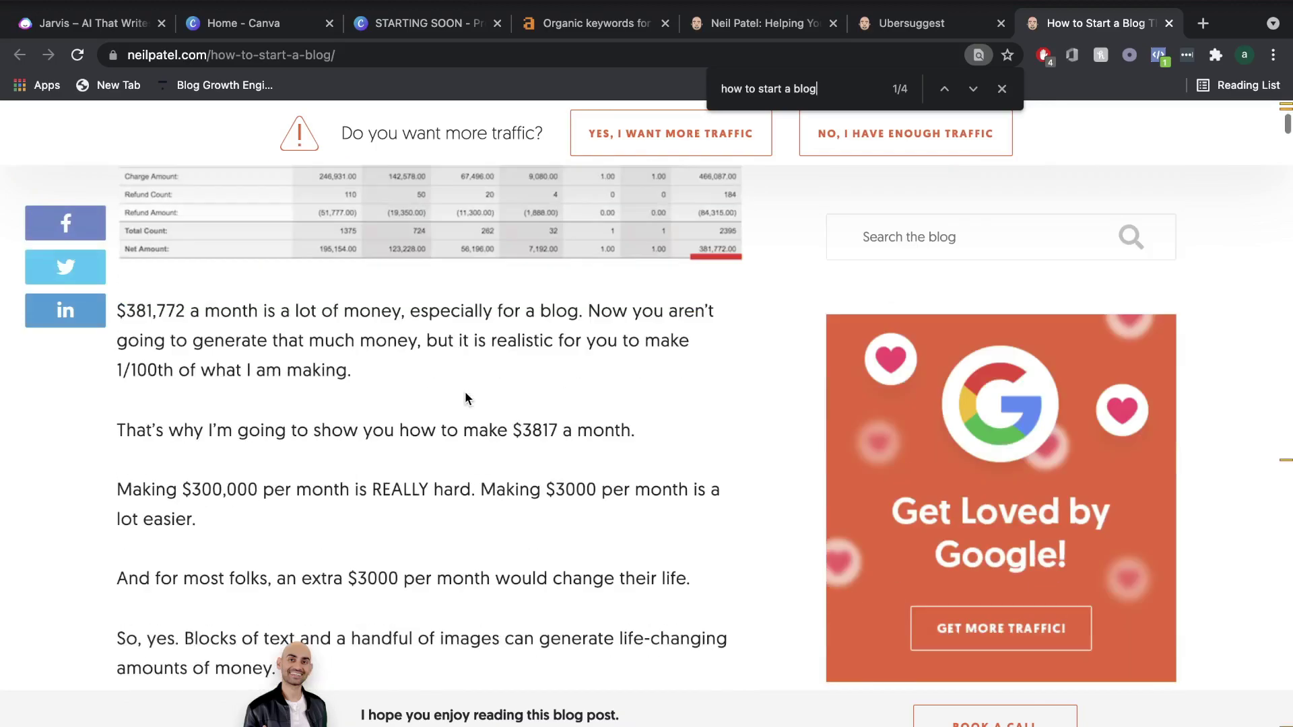
scroll(463, 396, down, 2)
scroll(591, 288, up, 15)
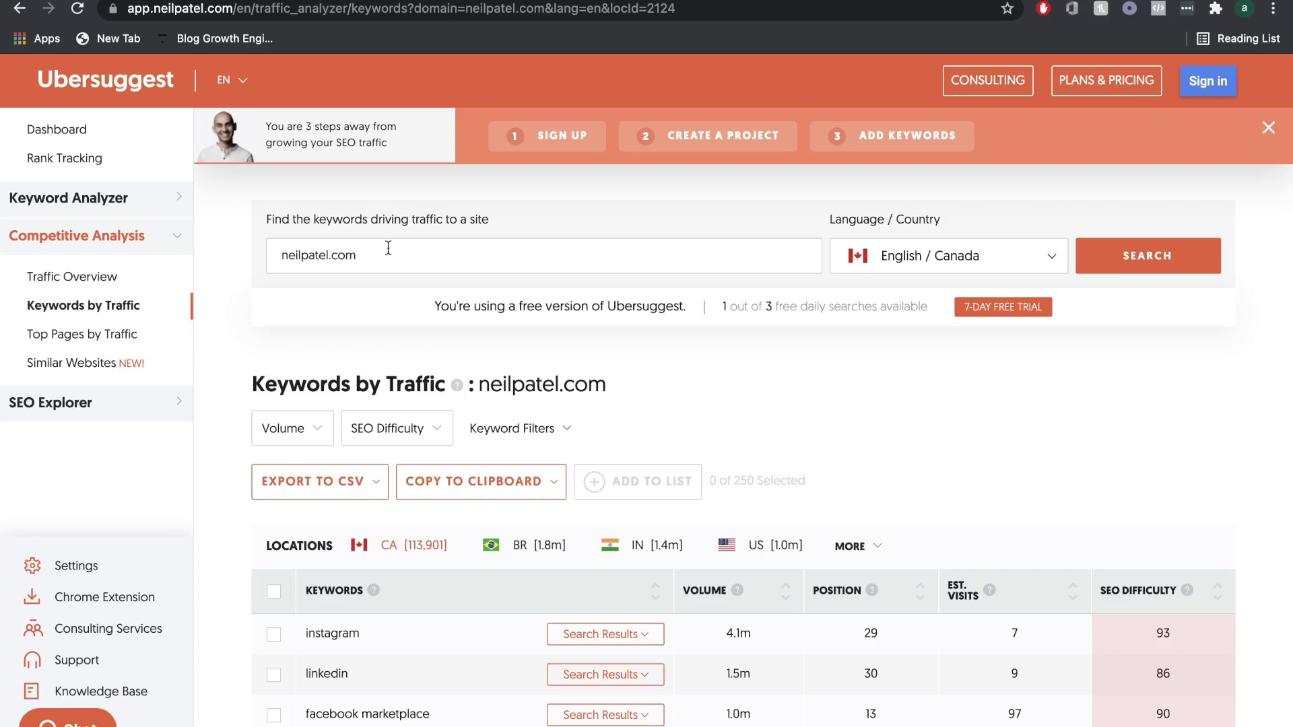
- Filter neilpatel.com's keywords by traffic for the United States to those that include "blog"
scroll(579, 391, down, 1)
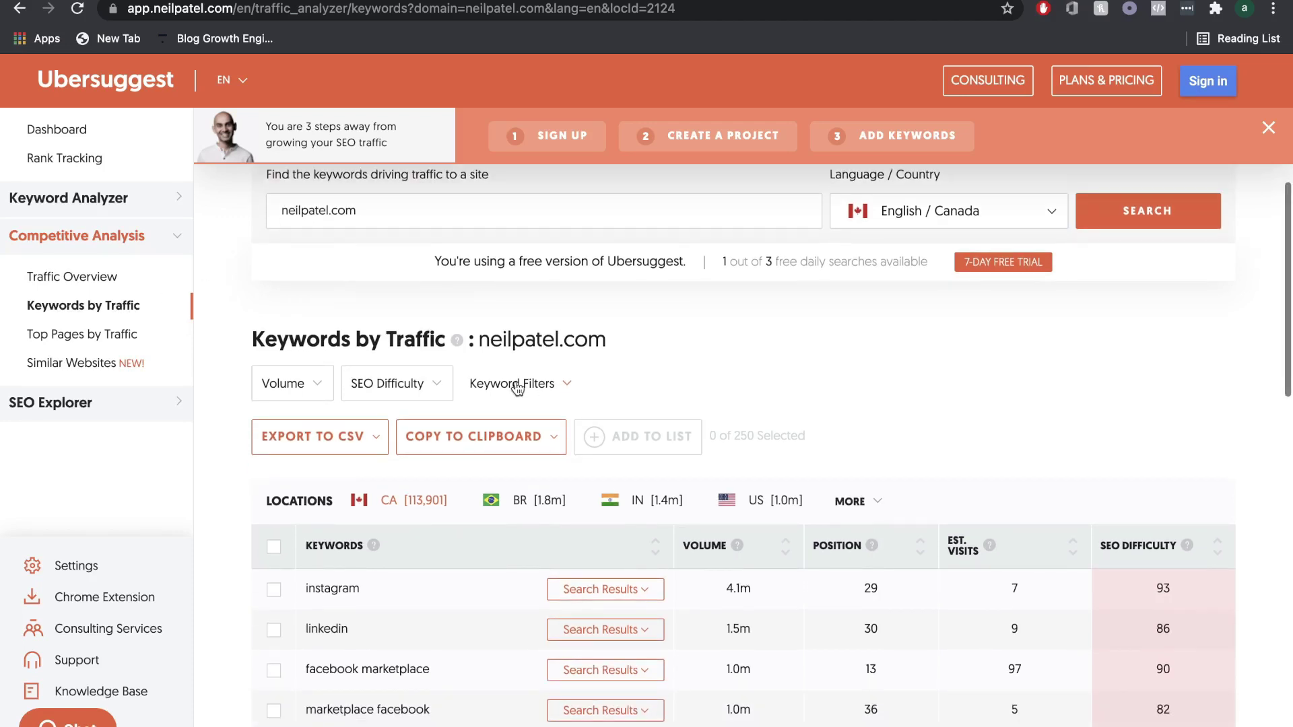
click(551, 383)
text(blog)
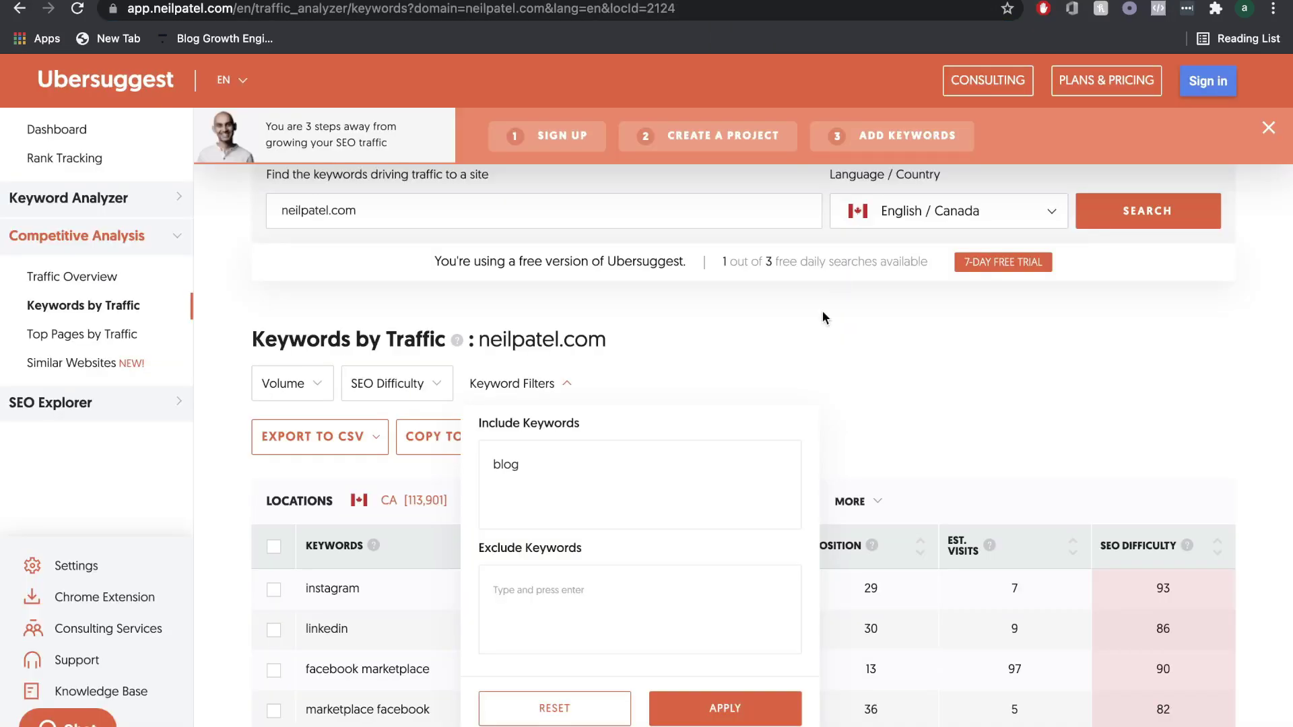
click(735, 707)
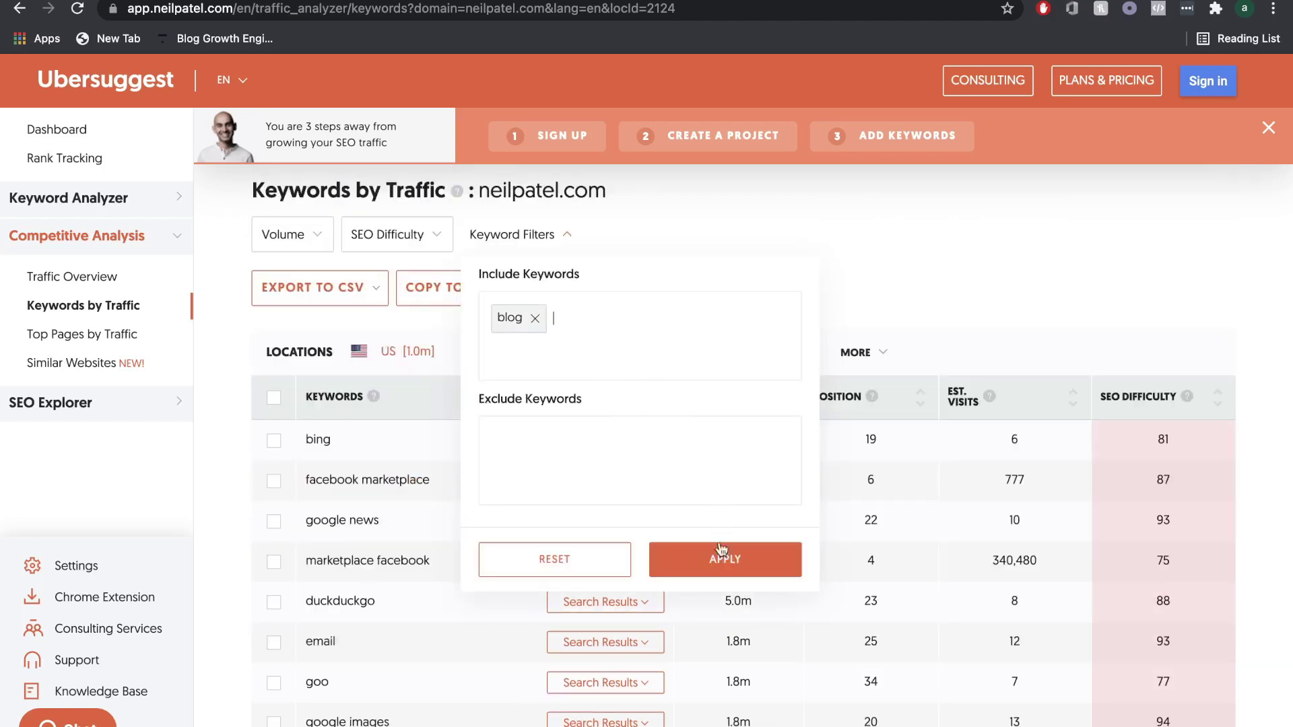
click(718, 556)
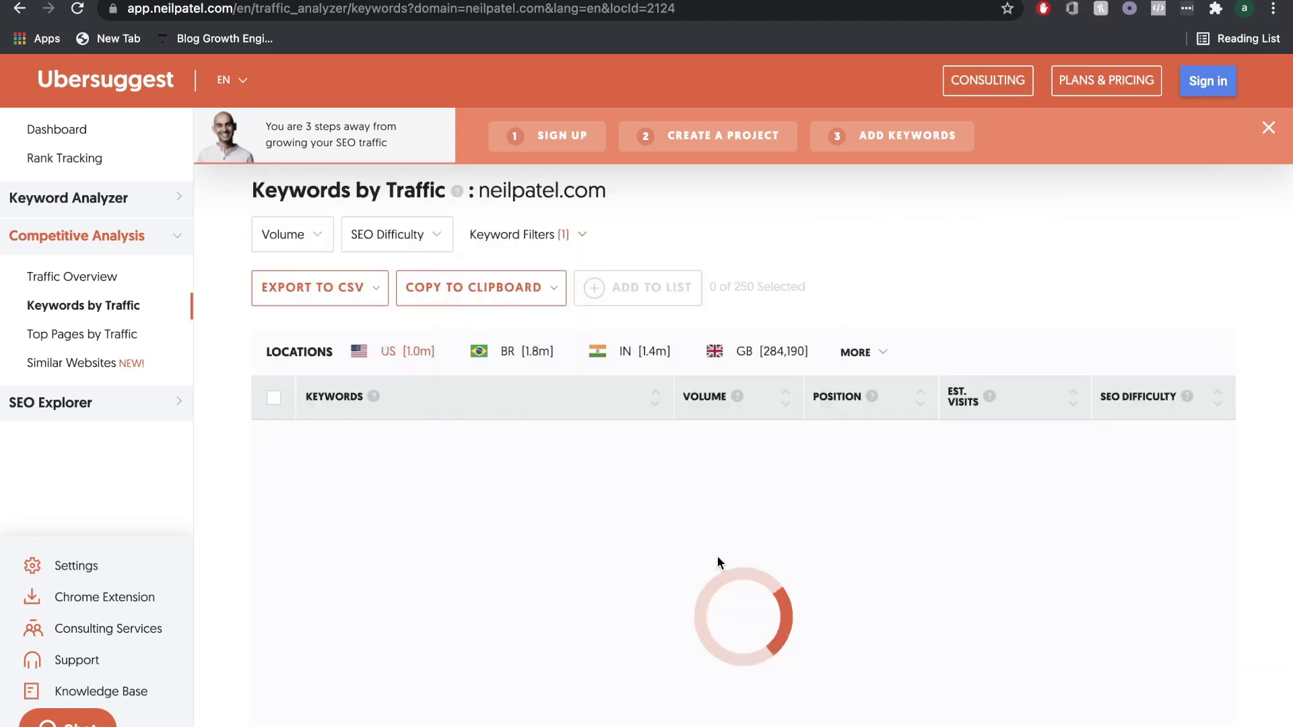
scroll(806, 280, down, 2)
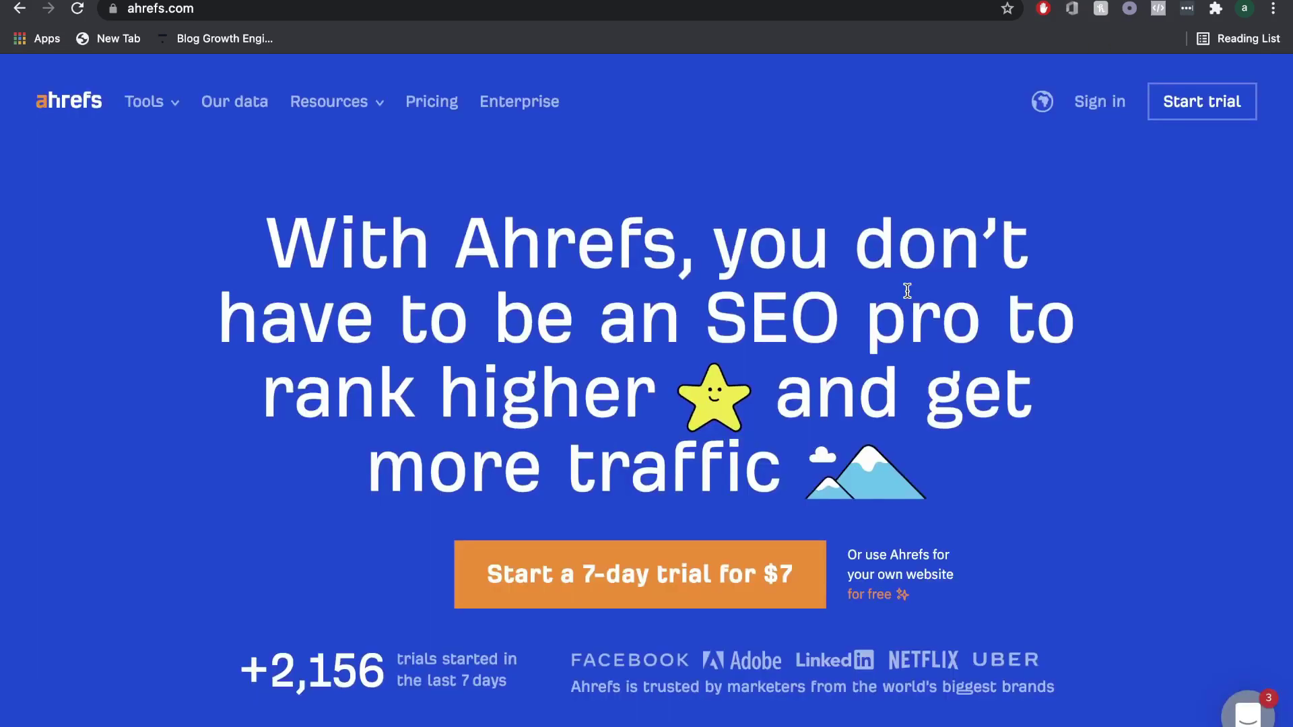
- Find the free SEO tools listed on the ahrefs.com homepage and open the Keyword Difficulty Checker in a new tab
scroll(907, 291, down, 20)
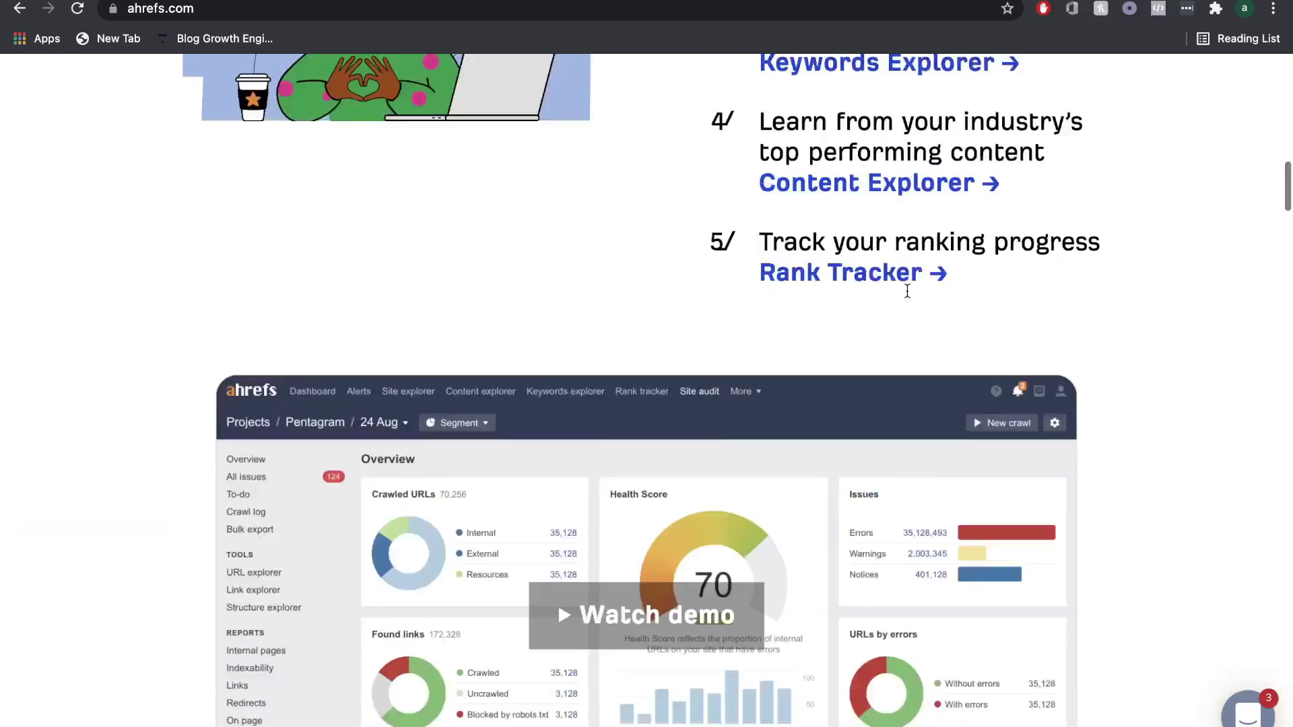
scroll(907, 291, down, 20)
scroll(907, 291, up, 20)
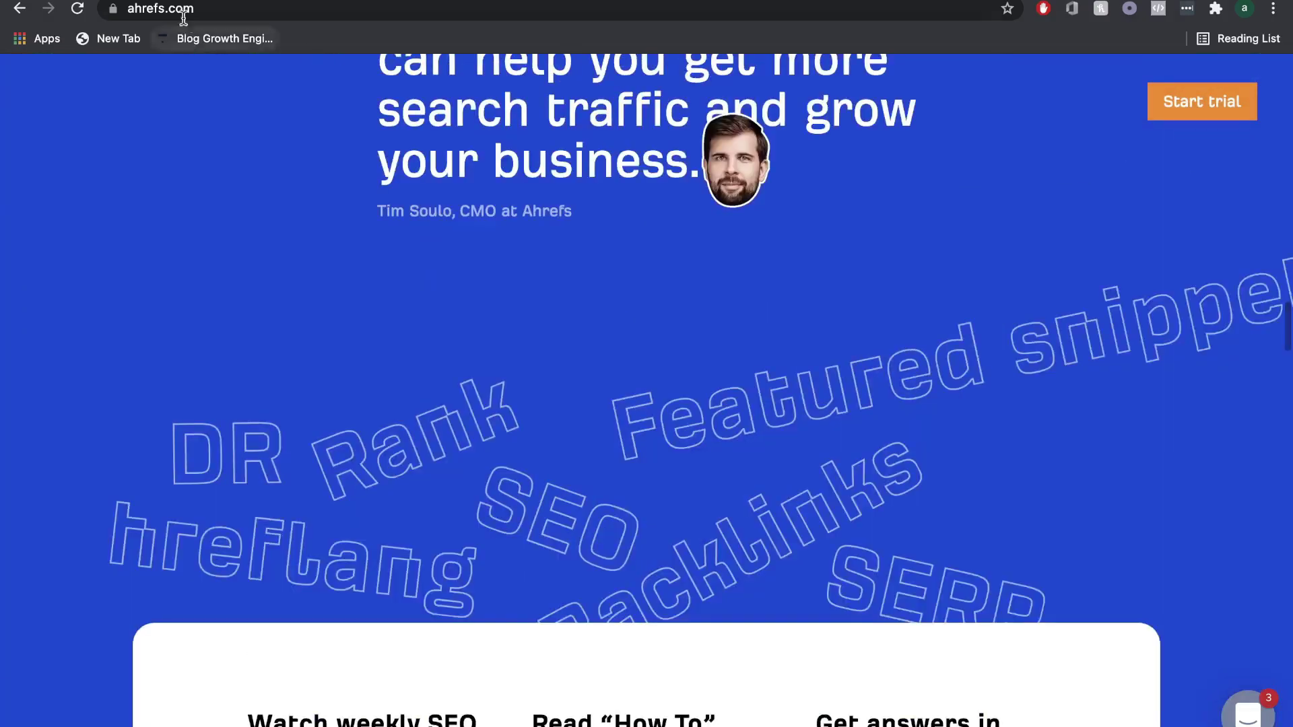
scroll(364, 293, down, 20)
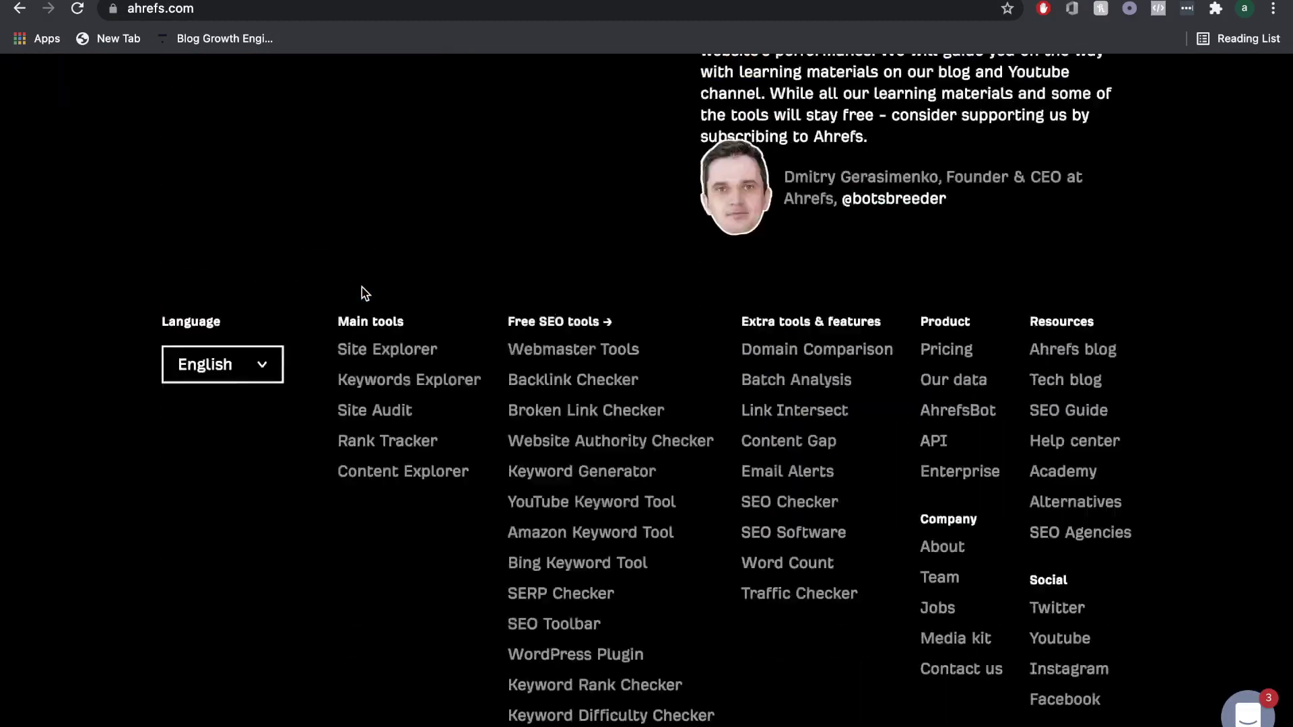
scroll(367, 303, up, 3)
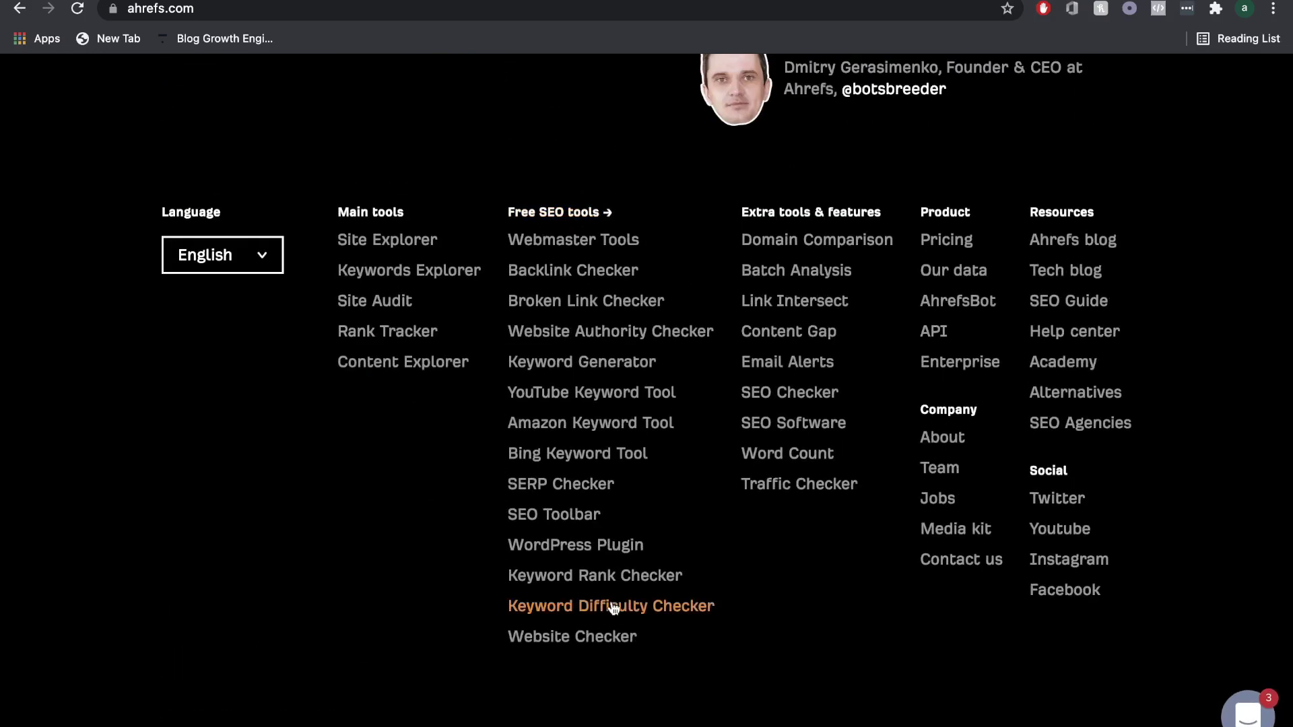
scroll(612, 633, down, 1)
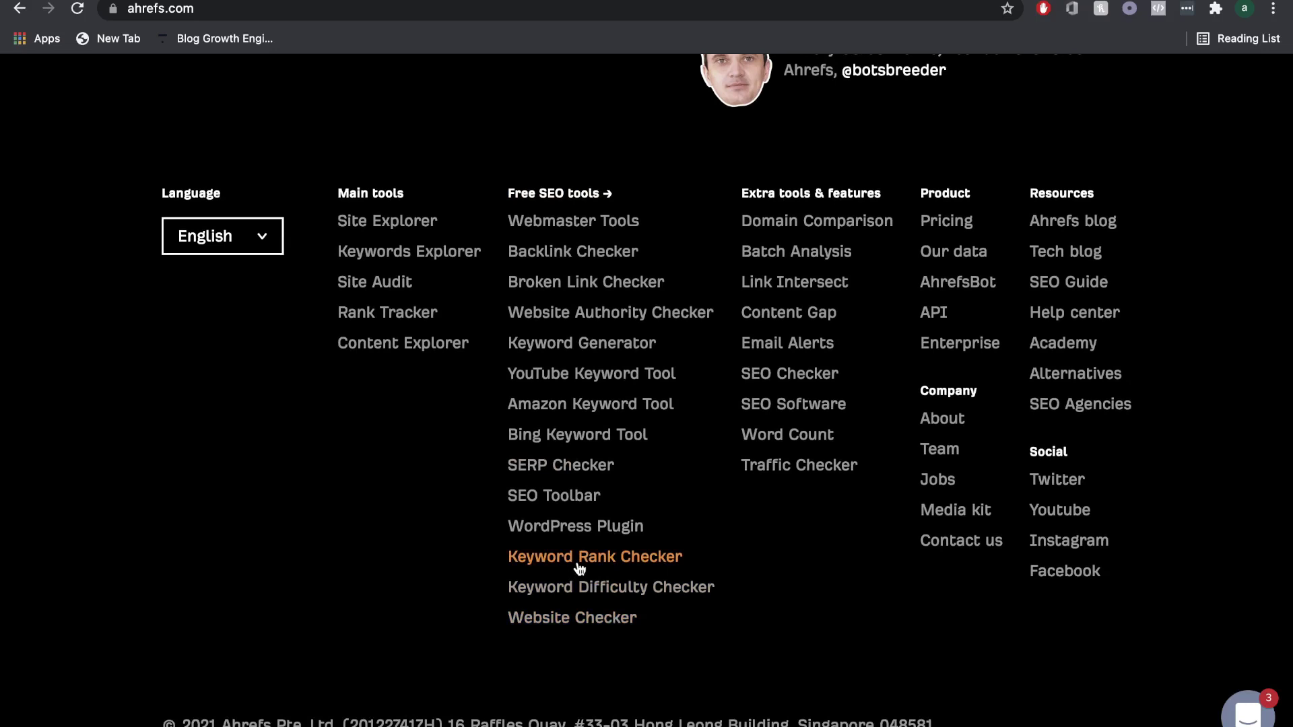
right_click(573, 585)
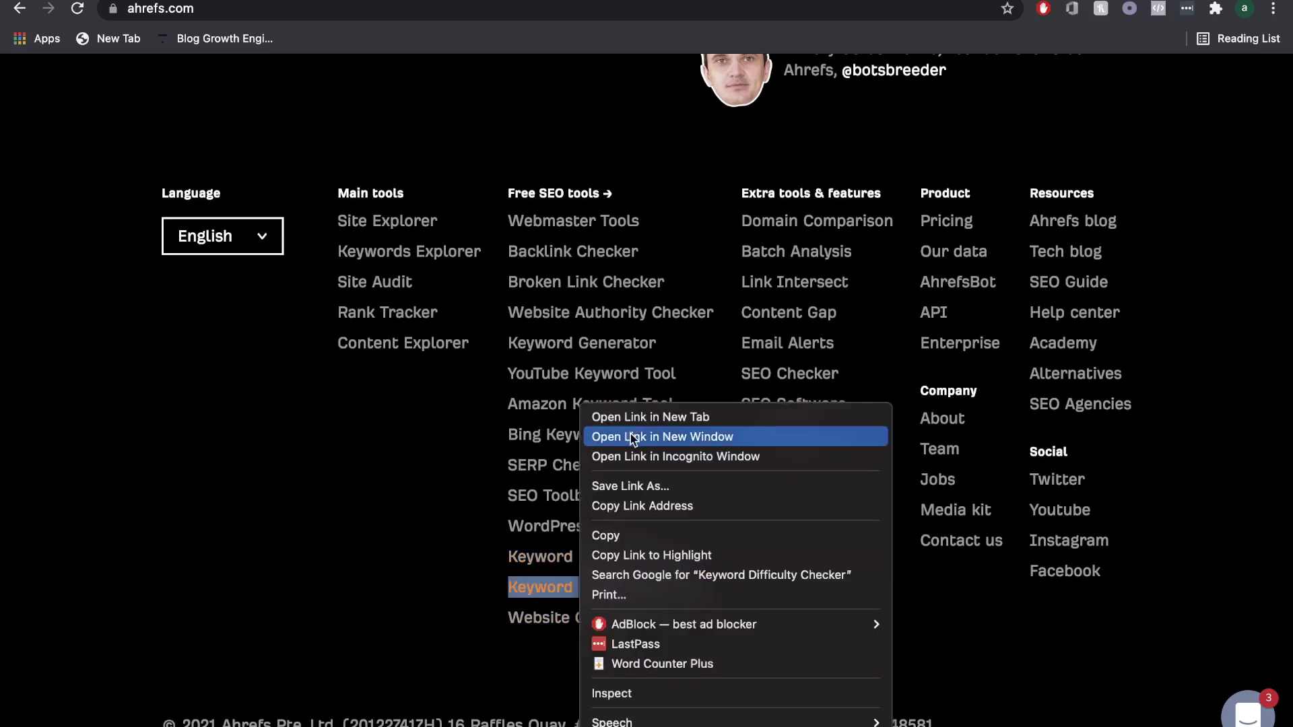
click(626, 416)
key(ctrl+Tab)
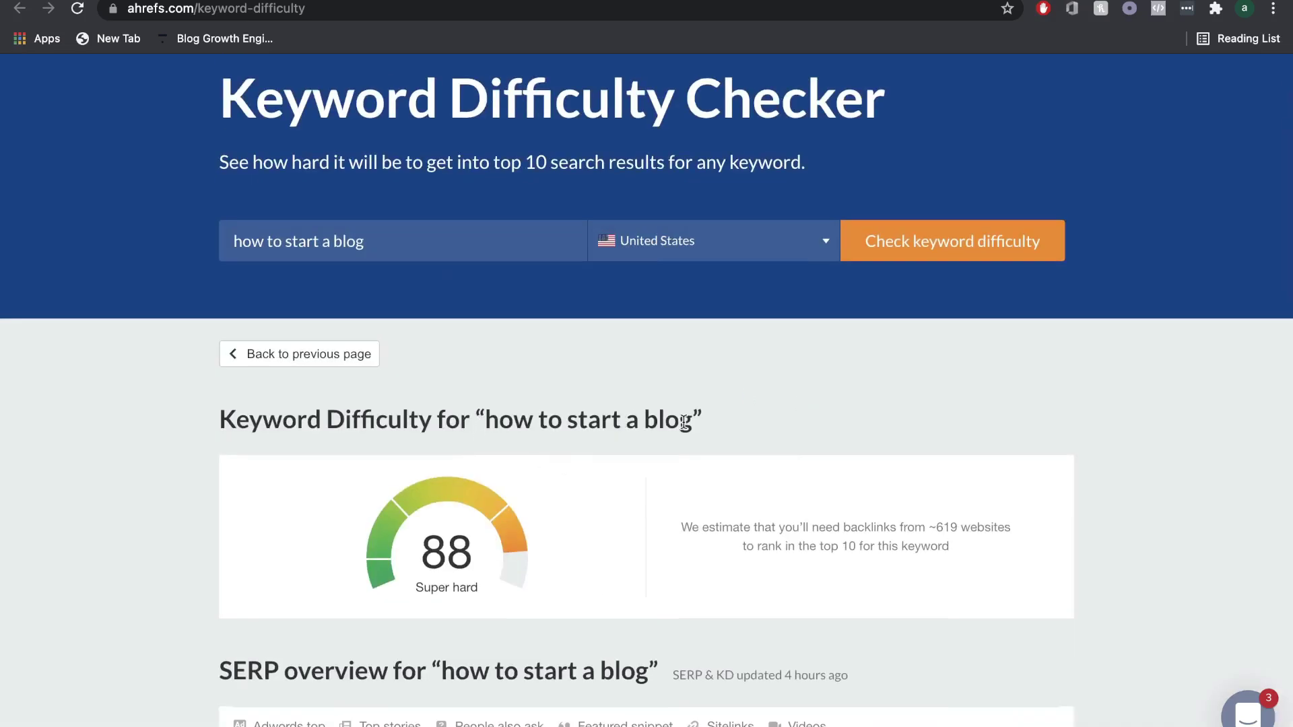
- Examine the keyword difficulty score and the SERP overview for "how to start a blog" in the United States
scroll(502, 523, down, 2)
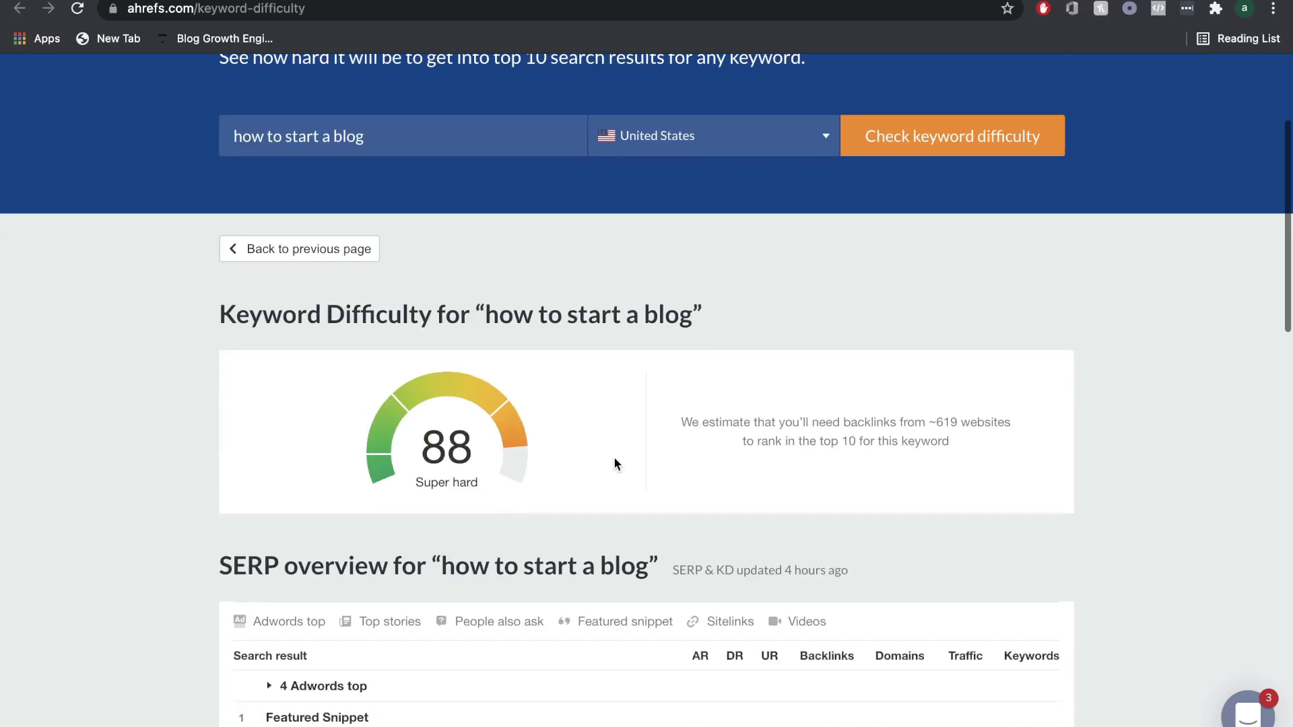
scroll(613, 458, down, 2)
scroll(576, 396, down, 2)
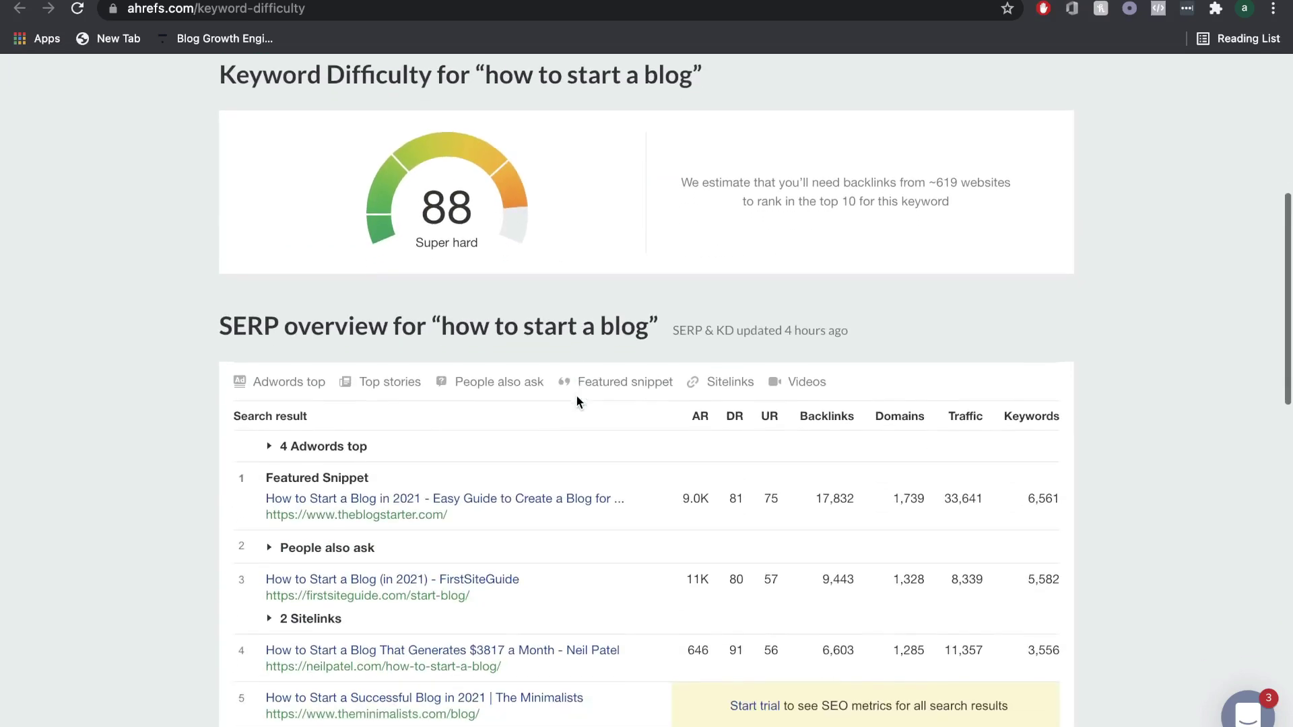
scroll(572, 404, down, 1)
scroll(511, 486, down, 1)
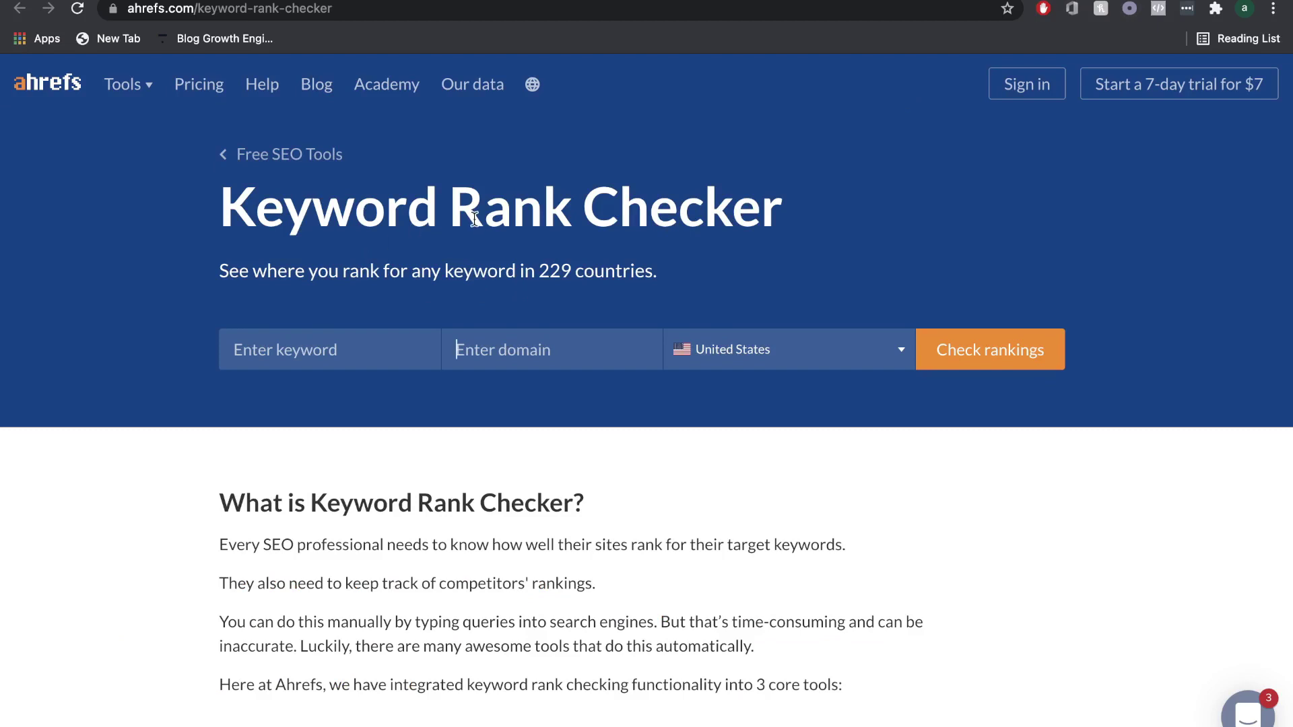
- Check the ranking of neilpatel.com for the keyword "blog" in the United States with the Keyword Rank Checker
click(301, 357)
text(blog)
click(462, 352)
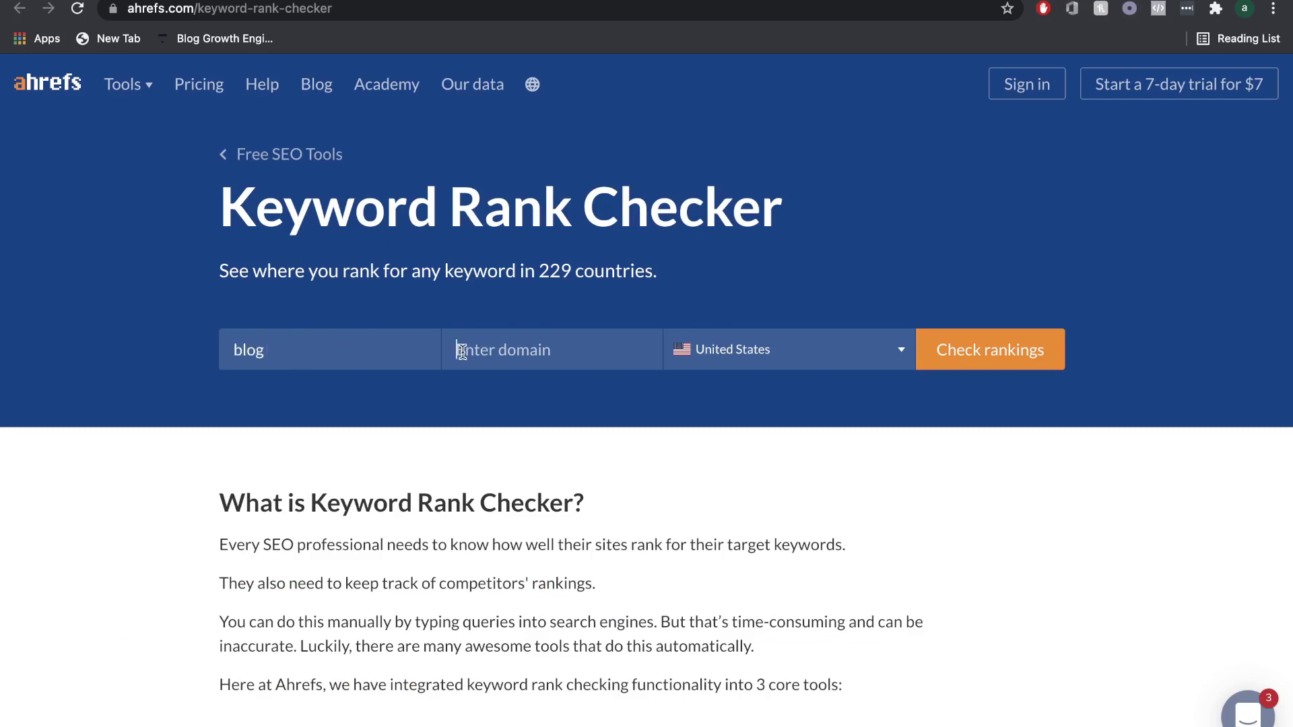
text(neilpatel.com)
key(Return)
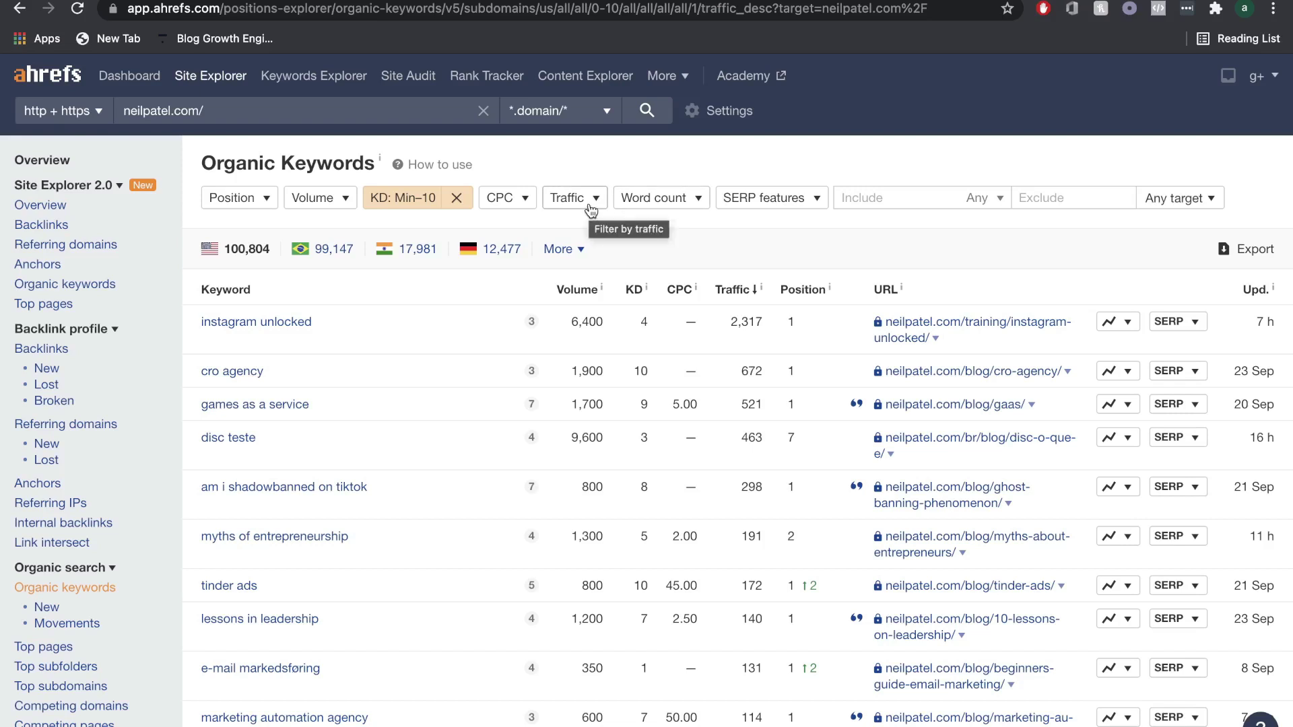
- From neilpatel.com's organic keywords in Ahrefs, view the overview of "myths of entrepreneurship" and examine its keyword difficulty rating
scroll(426, 362, down, 2)
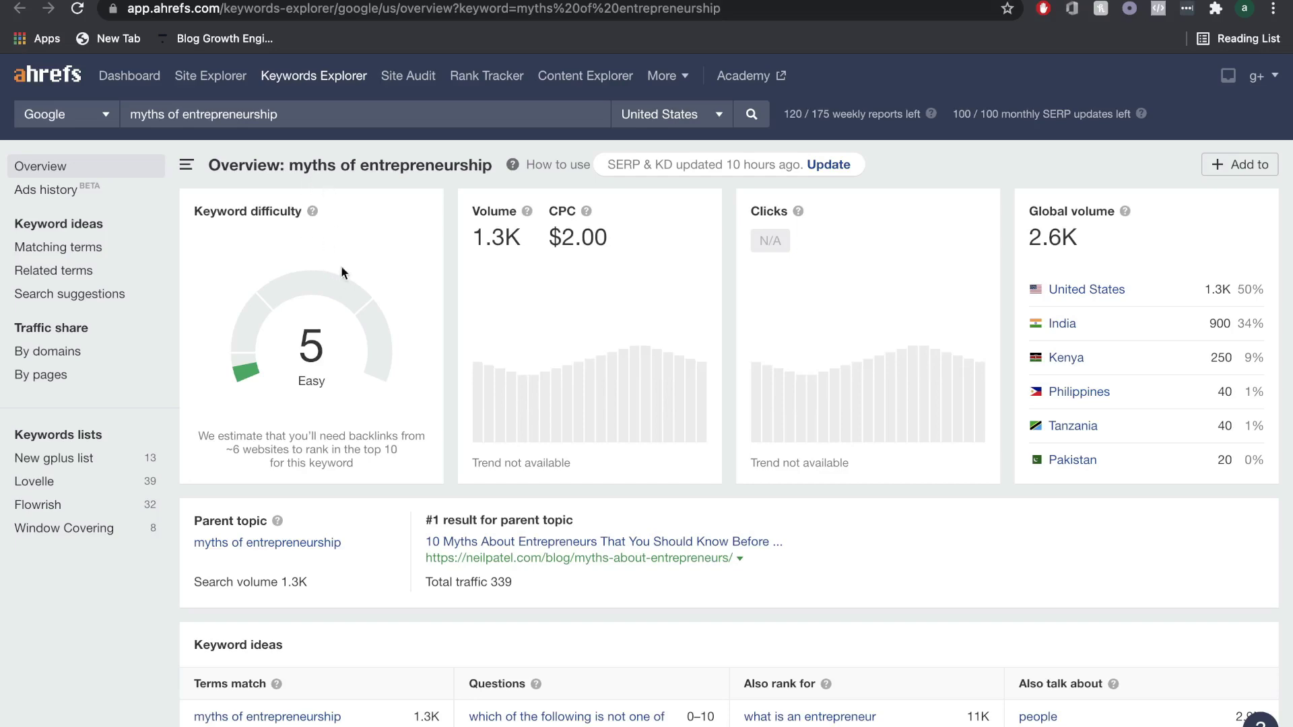
scroll(326, 328, down, 1)
double_click(311, 345)
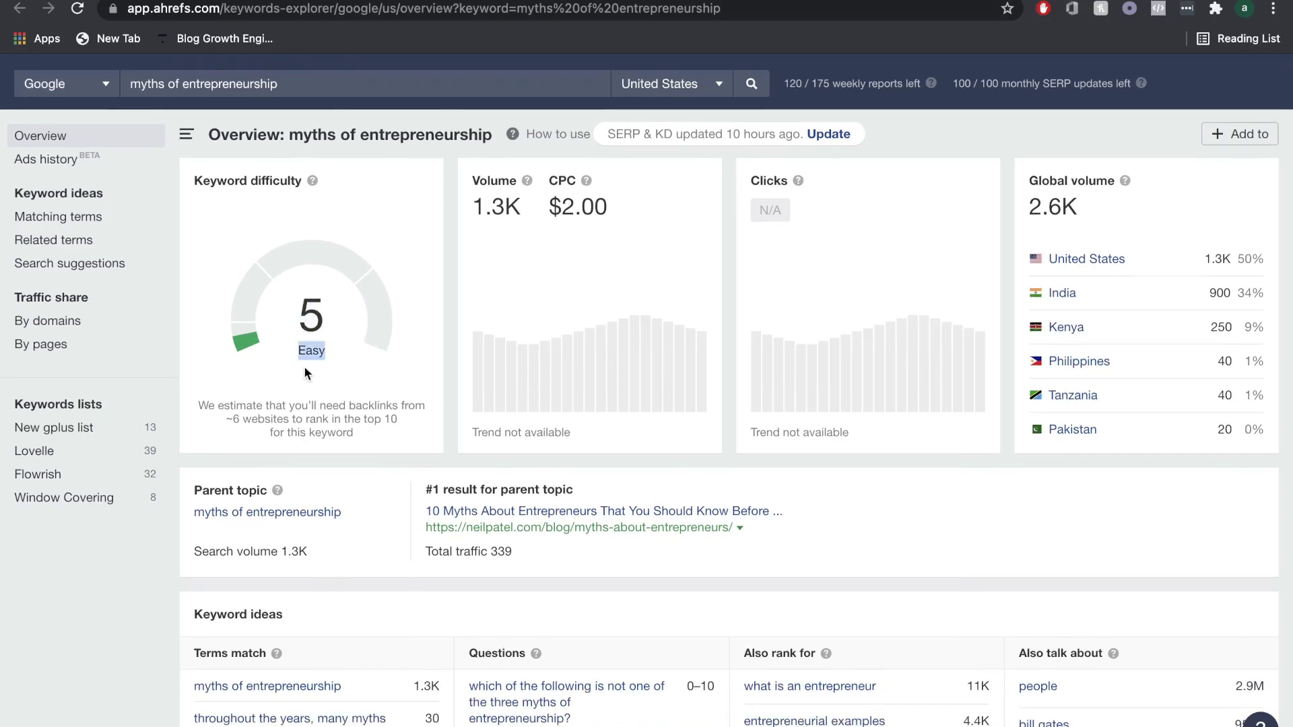
- Examine the domain ratings in the SERP overview for "myths of entrepreneurship" and return to the free SEO tools list on ahrefs.com
scroll(660, 450, down, 15)
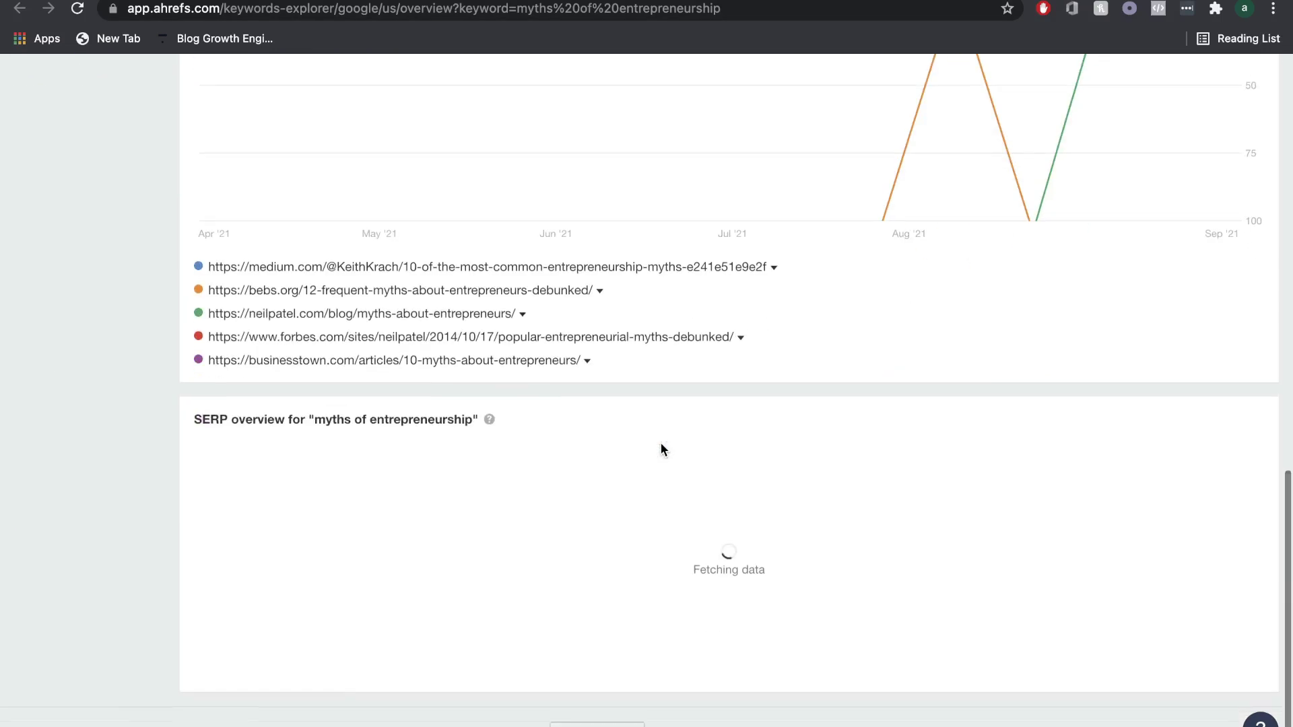
scroll(556, 482, down, 12)
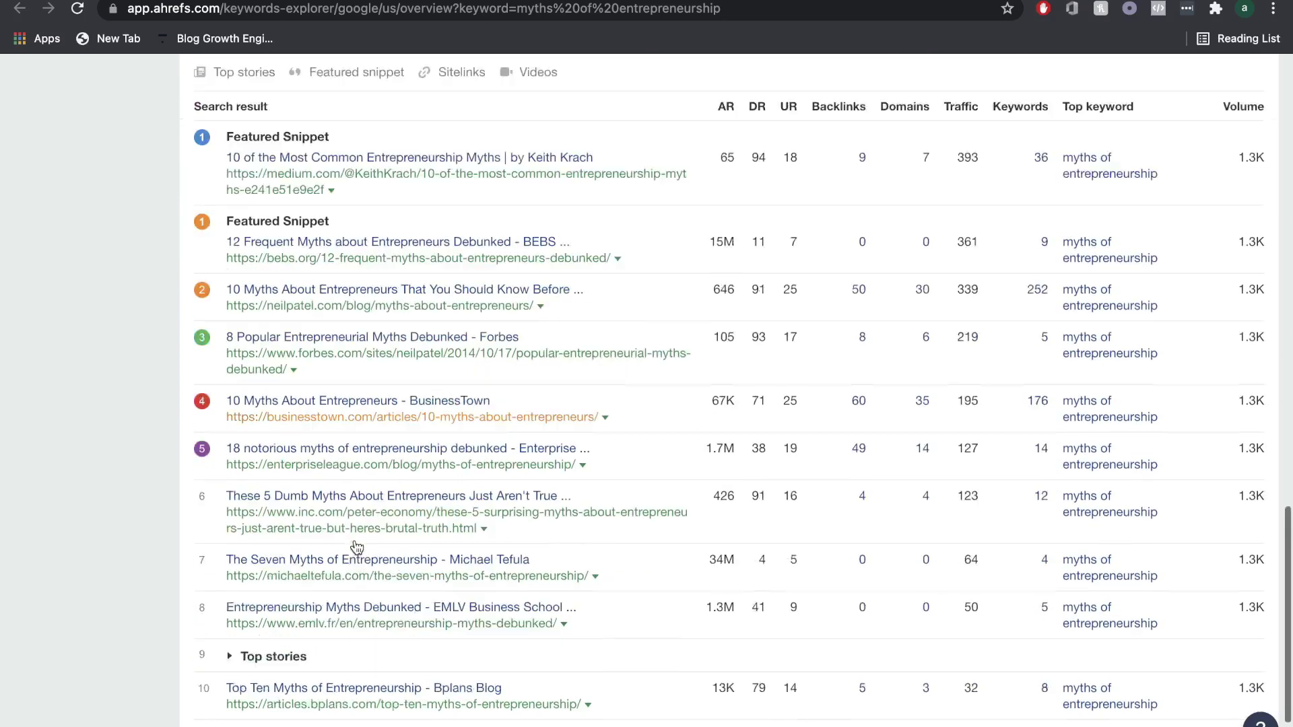
scroll(357, 546, up, 5)
scroll(759, 375, down, 4)
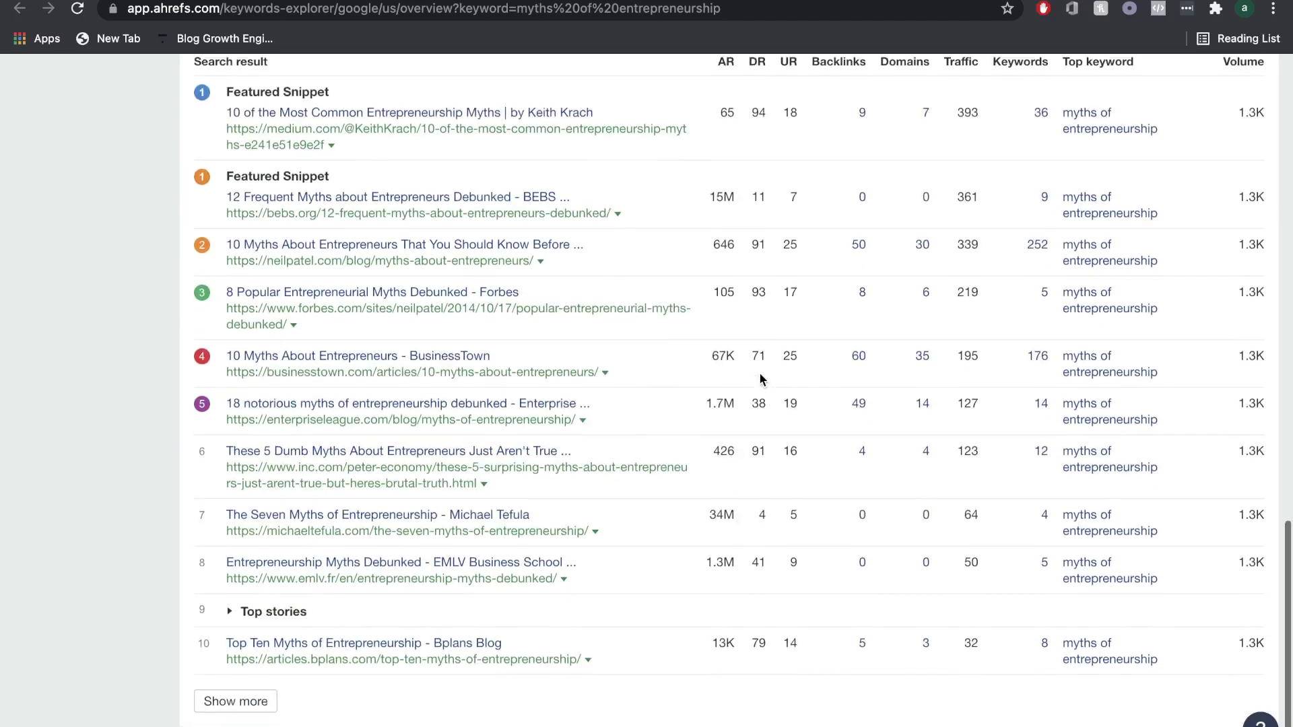
scroll(770, 412, up, 1)
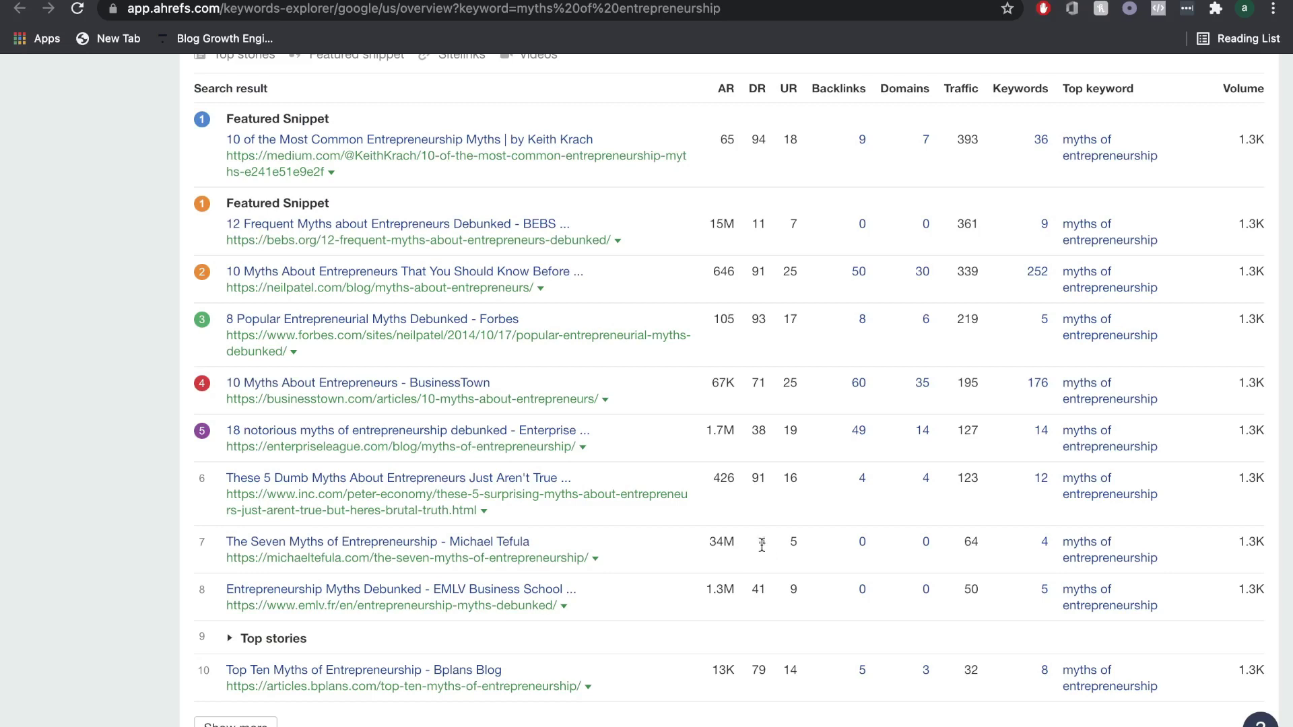
drag(763, 545, 773, 550)
drag(748, 226, 776, 230)
drag(750, 439, 757, 439)
scroll(753, 649, up, 1)
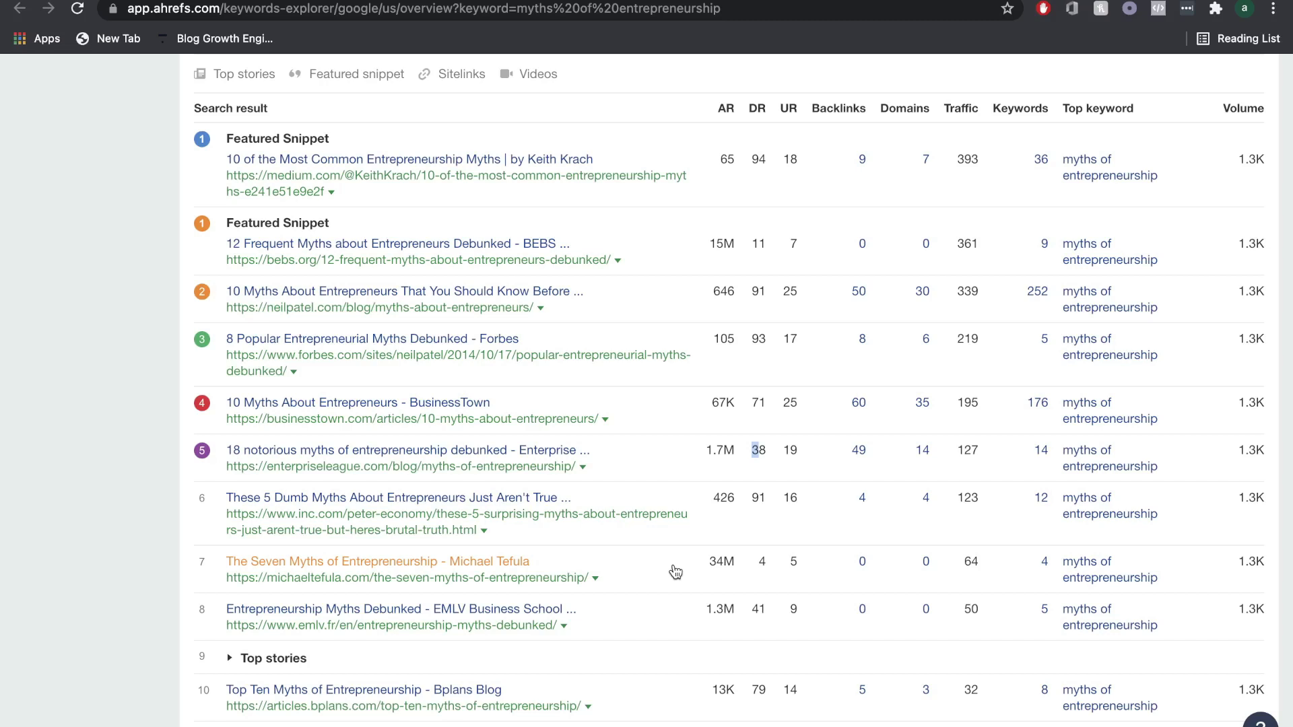
double_click(759, 564)
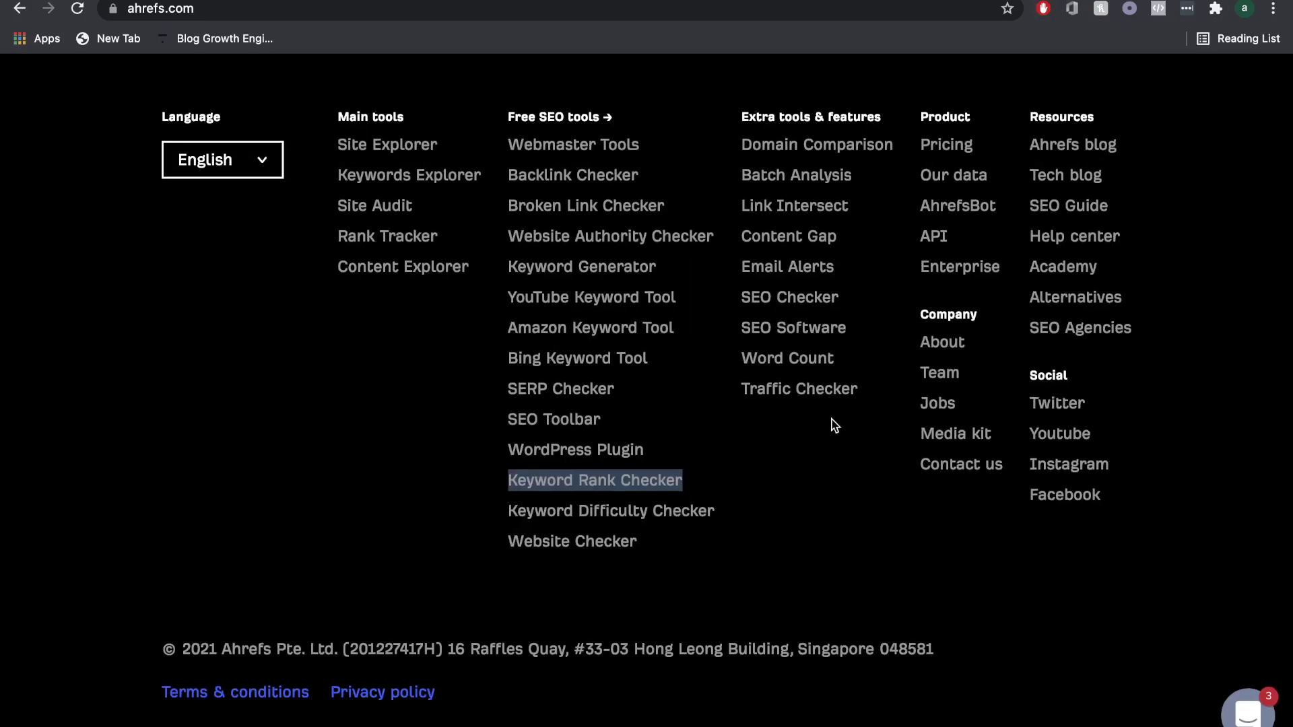
click(626, 517)
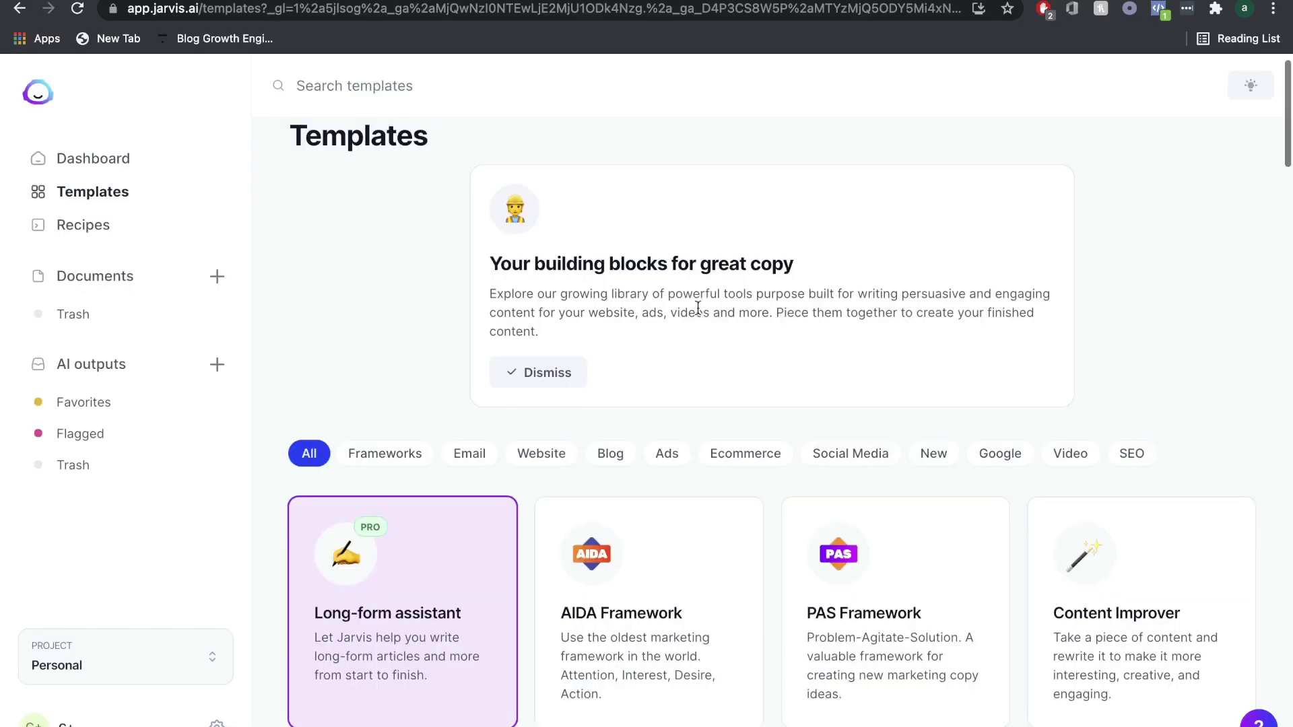
- In Jarvis, open the Long-form assistant template and start a new document with the Blog post workflow
scroll(470, 300, down, 1)
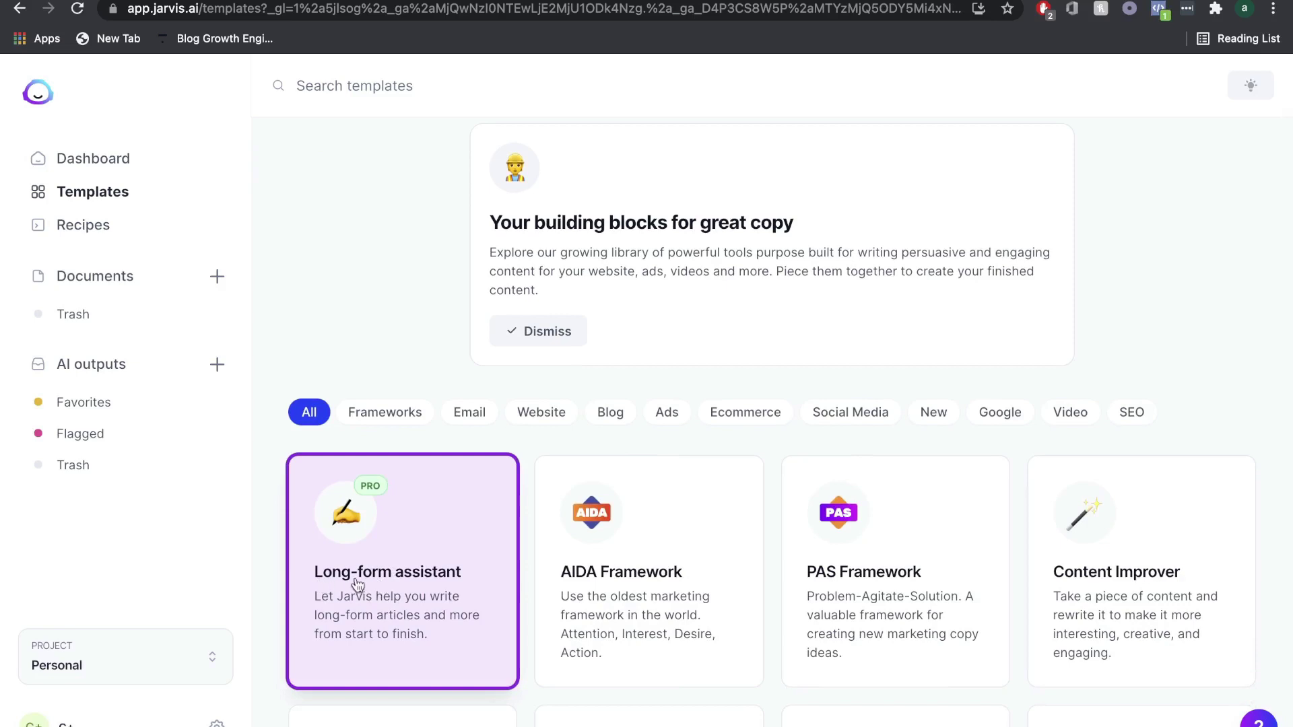
click(384, 582)
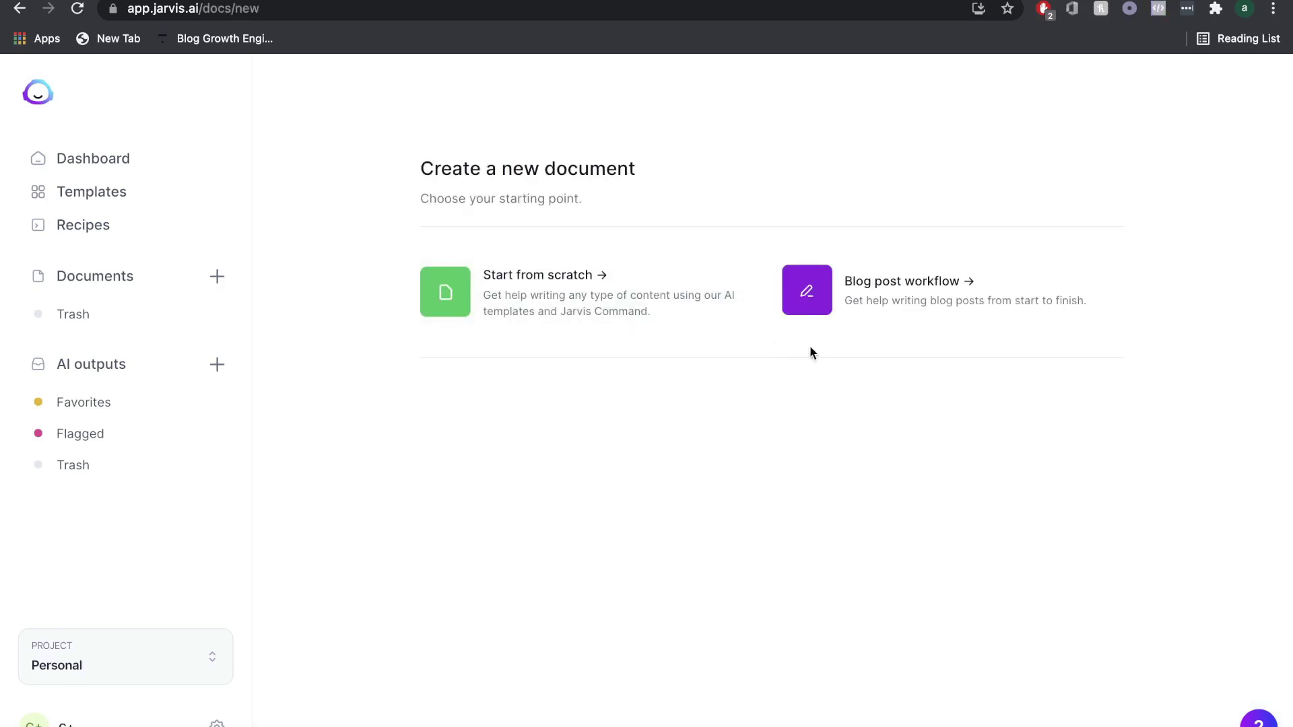
click(897, 289)
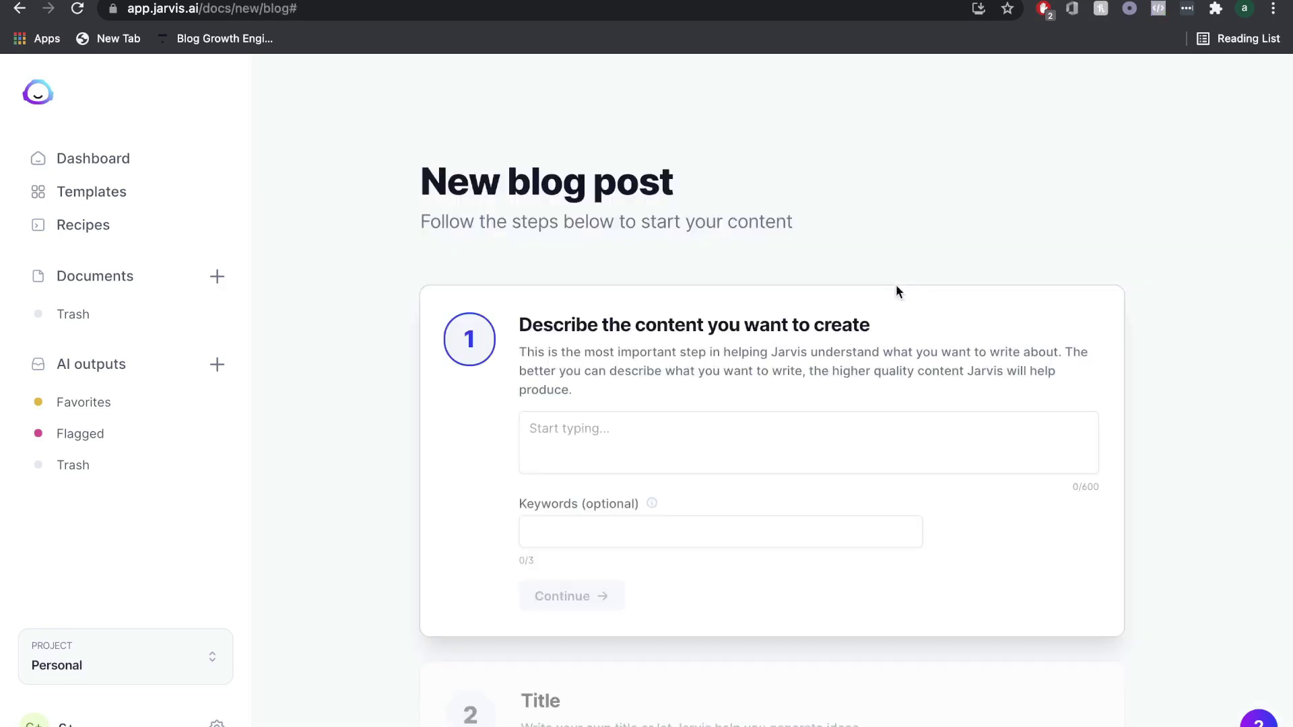
click(620, 415)
text(Entrepreneurs Have Limited Dedication)
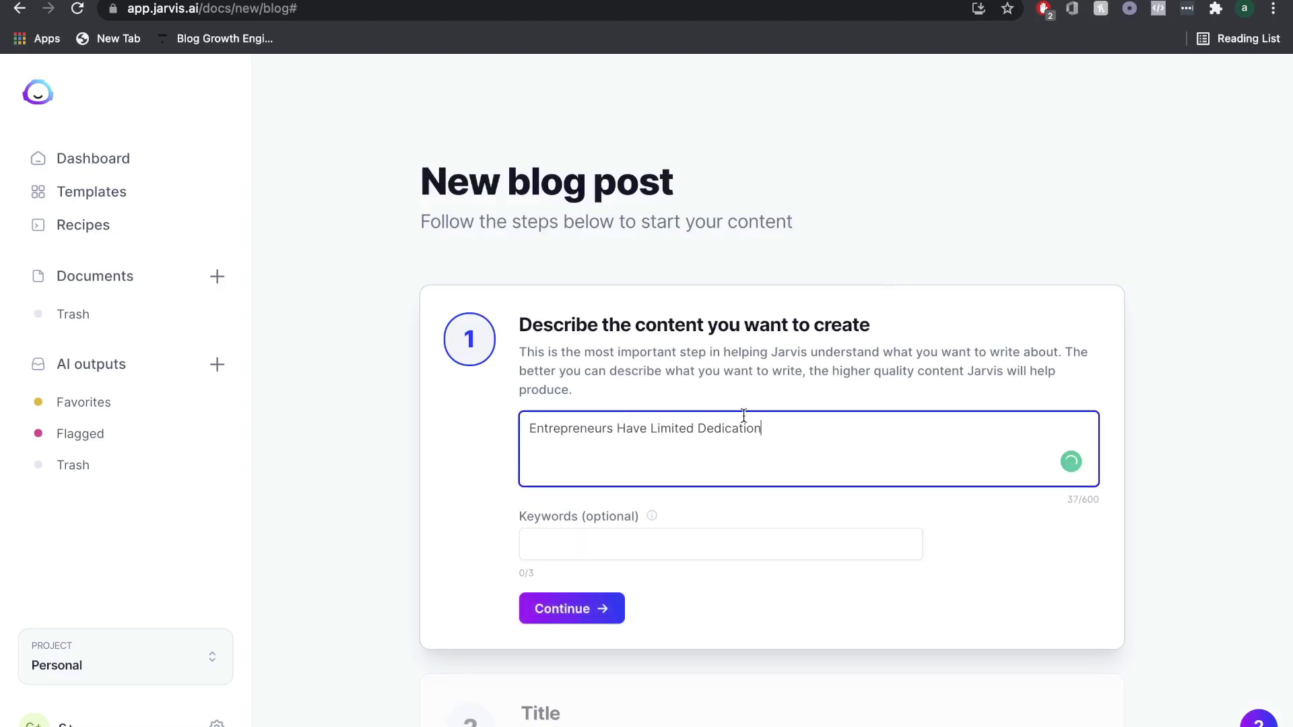
key(ctrl+a)
key(BackSpace)
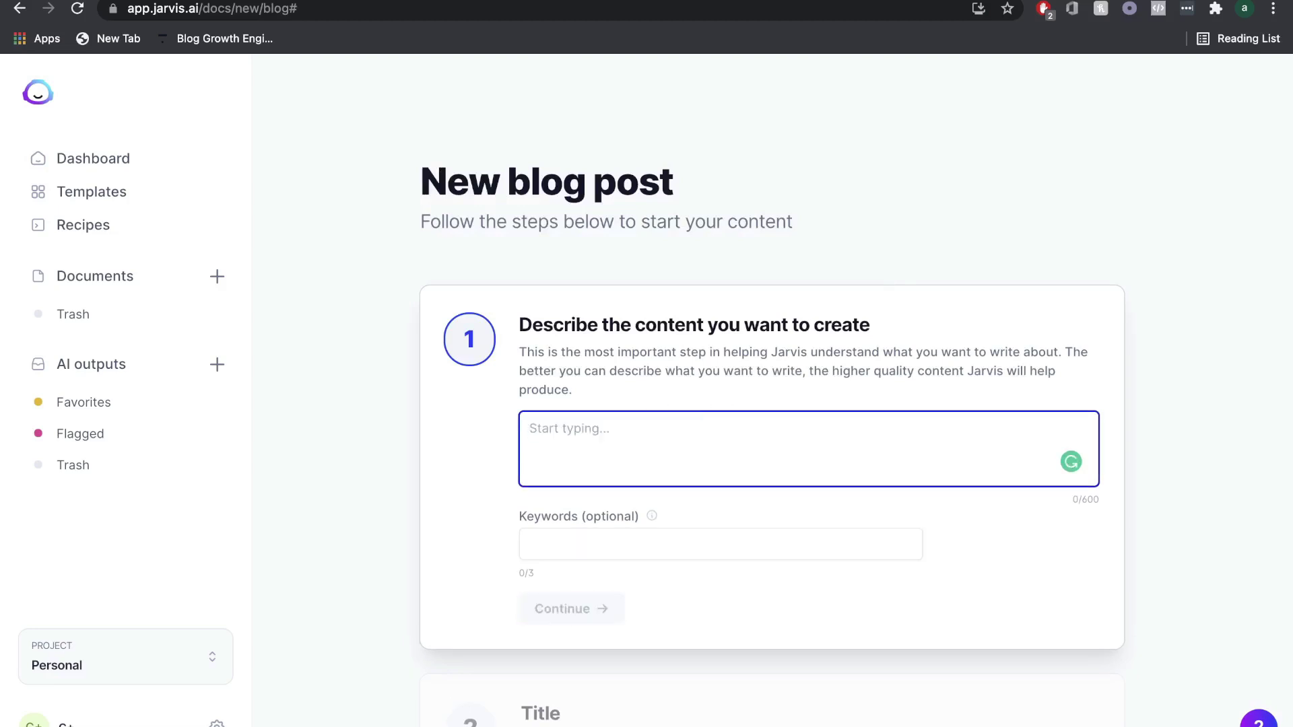
- Using the Ahrefs keyword, describe the blog post content as "Myths of an entrepreneur and how to overcome it" and continue to the title stage
key(ctrl+Tab)
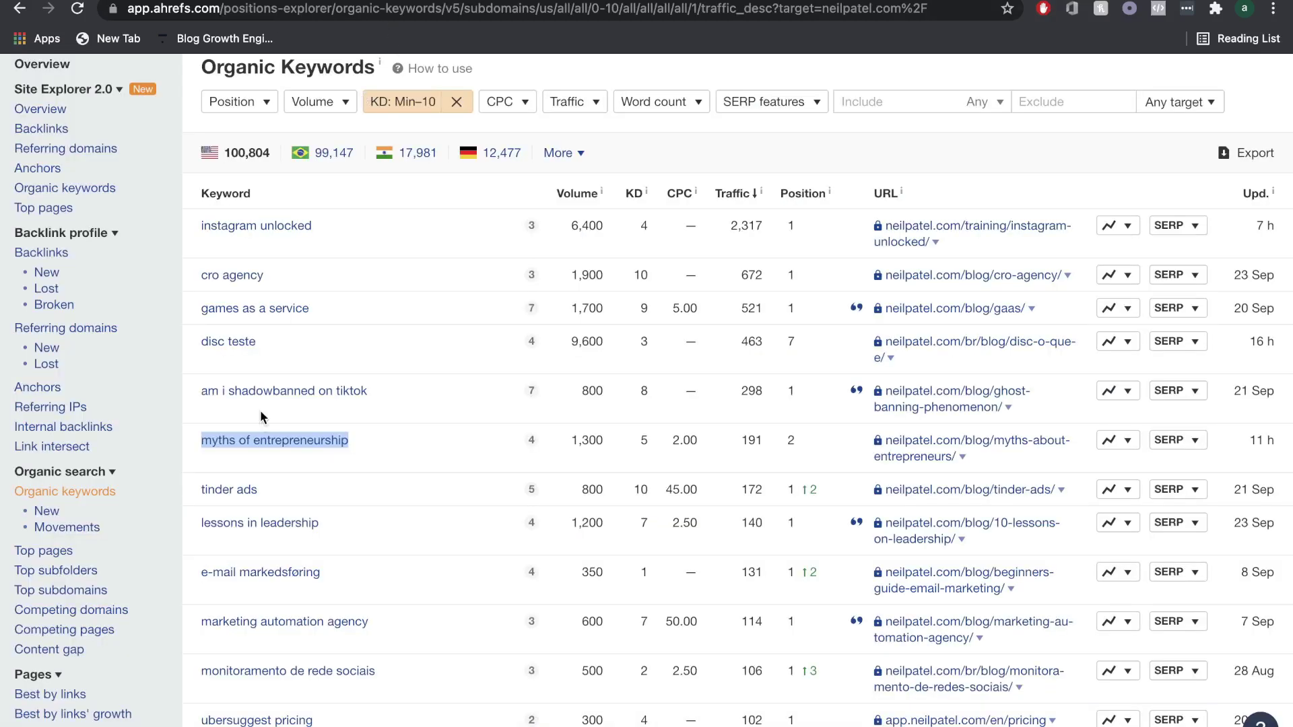
right_click(261, 442)
click(291, 505)
key(ctrl+shift+Tab)
key(ctrl+z)
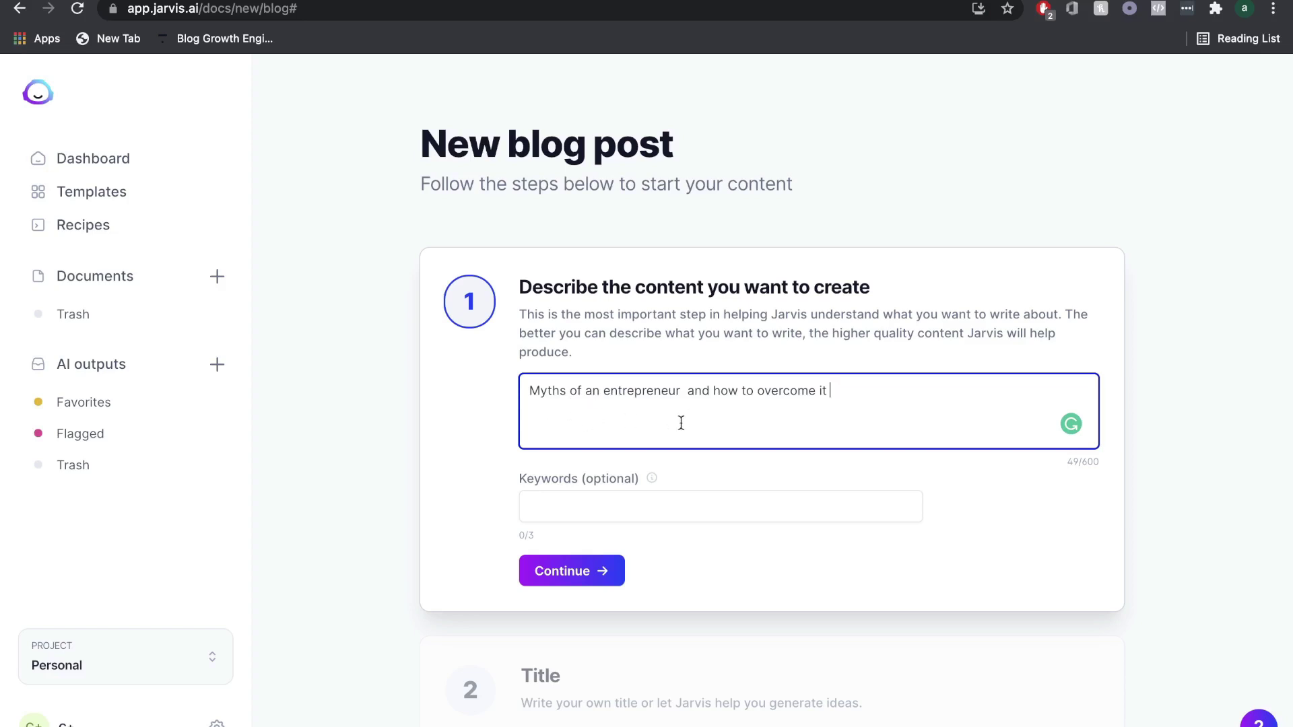
click(688, 393)
key(BackSpace)
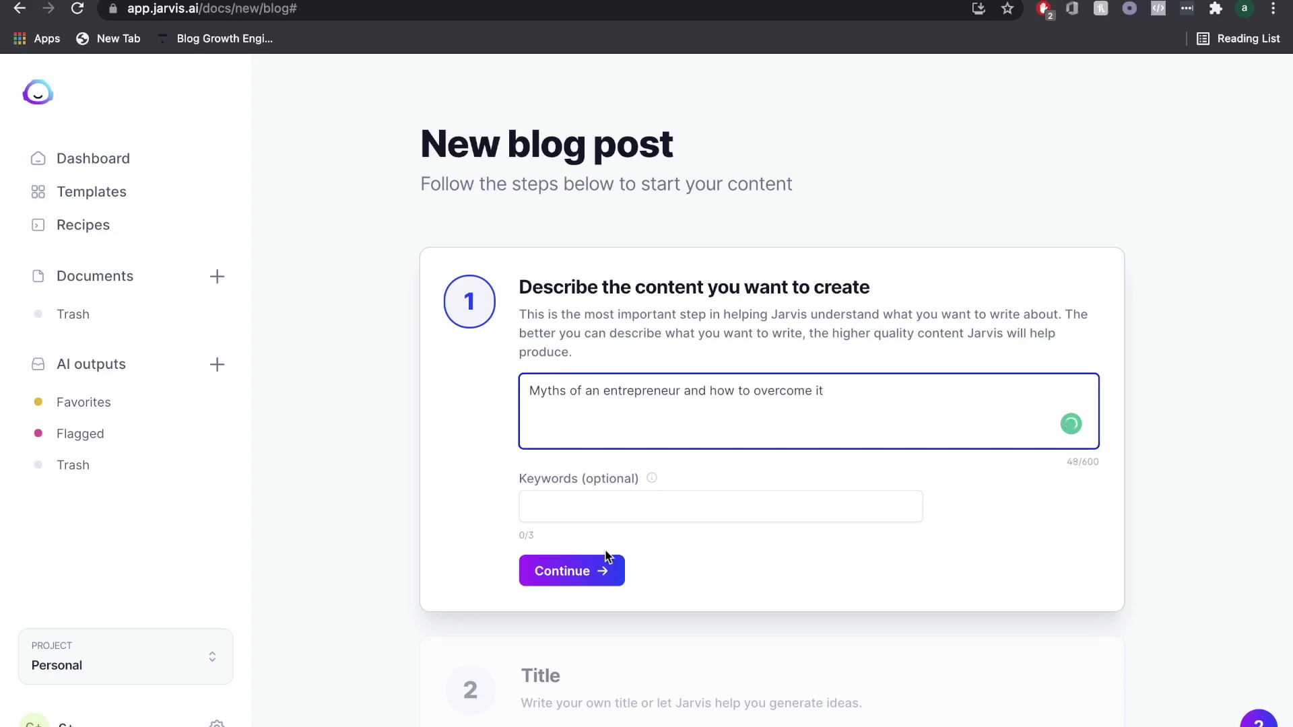
click(605, 562)
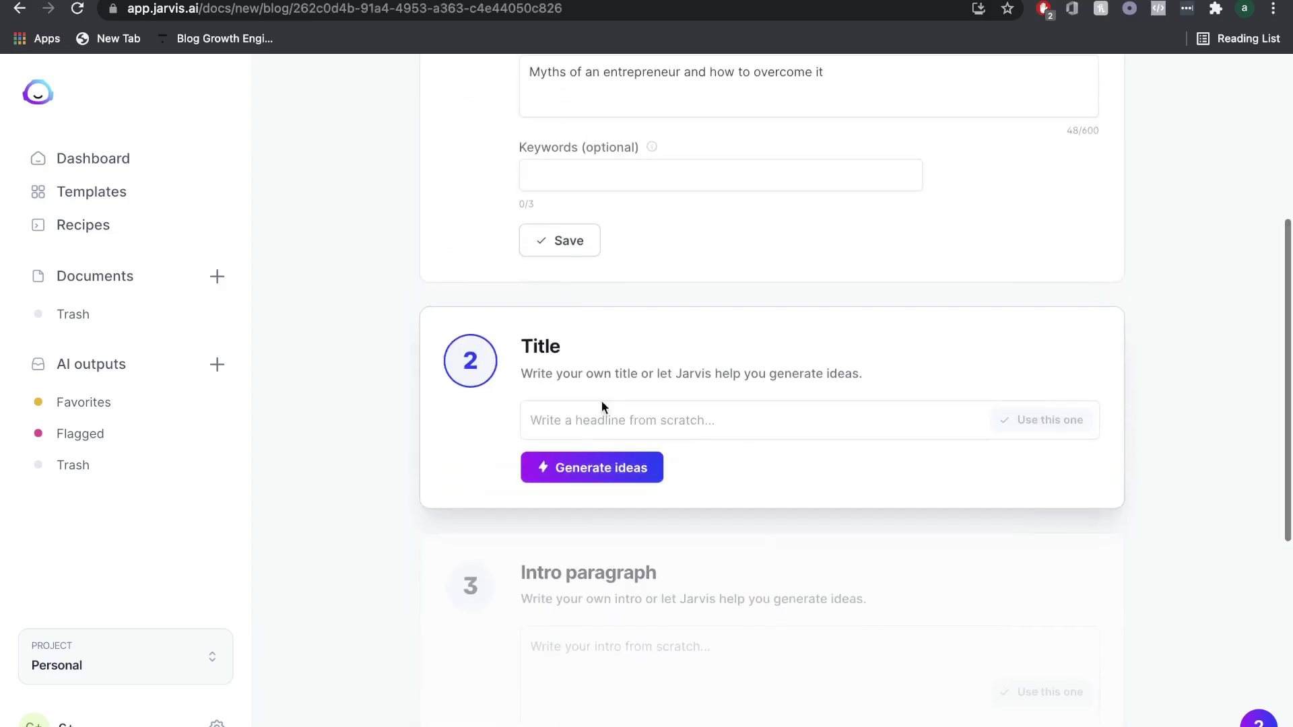
- Generate title ideas and use "The Myths and Facts of Entrepreneurship: How to Overcome Them" for the post
click(575, 471)
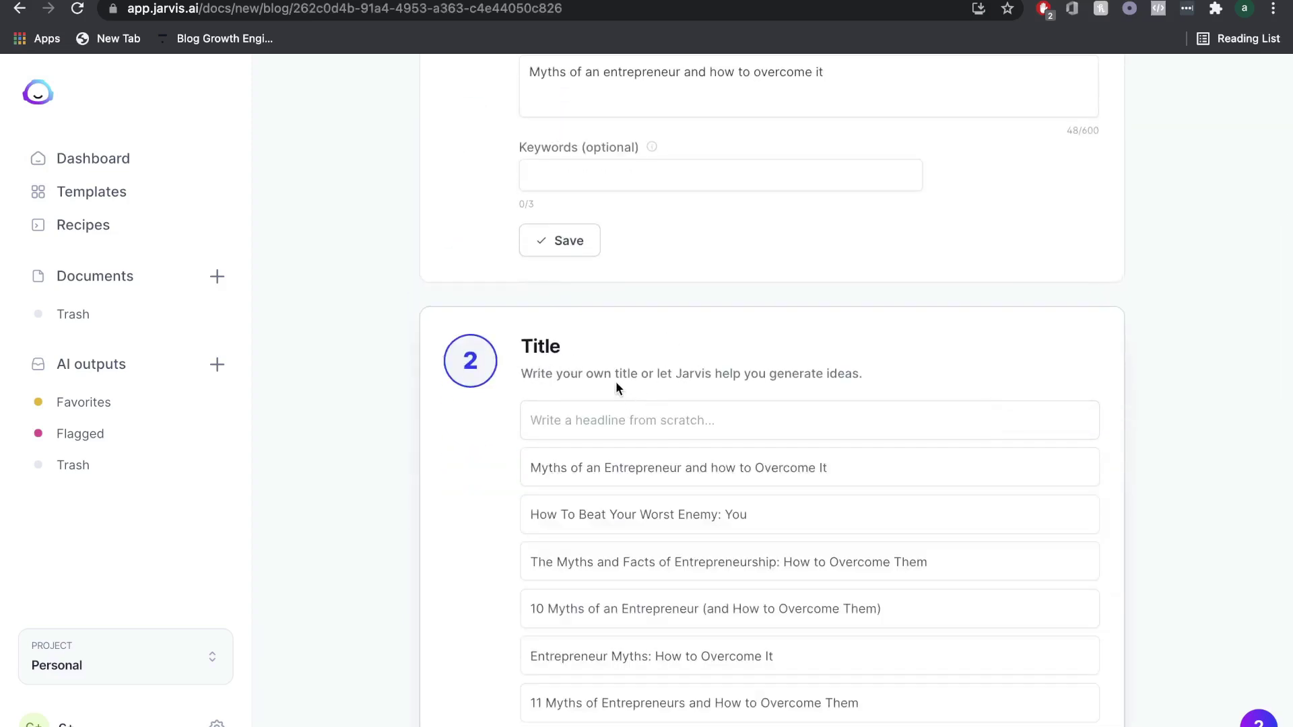
scroll(687, 431, down, 1)
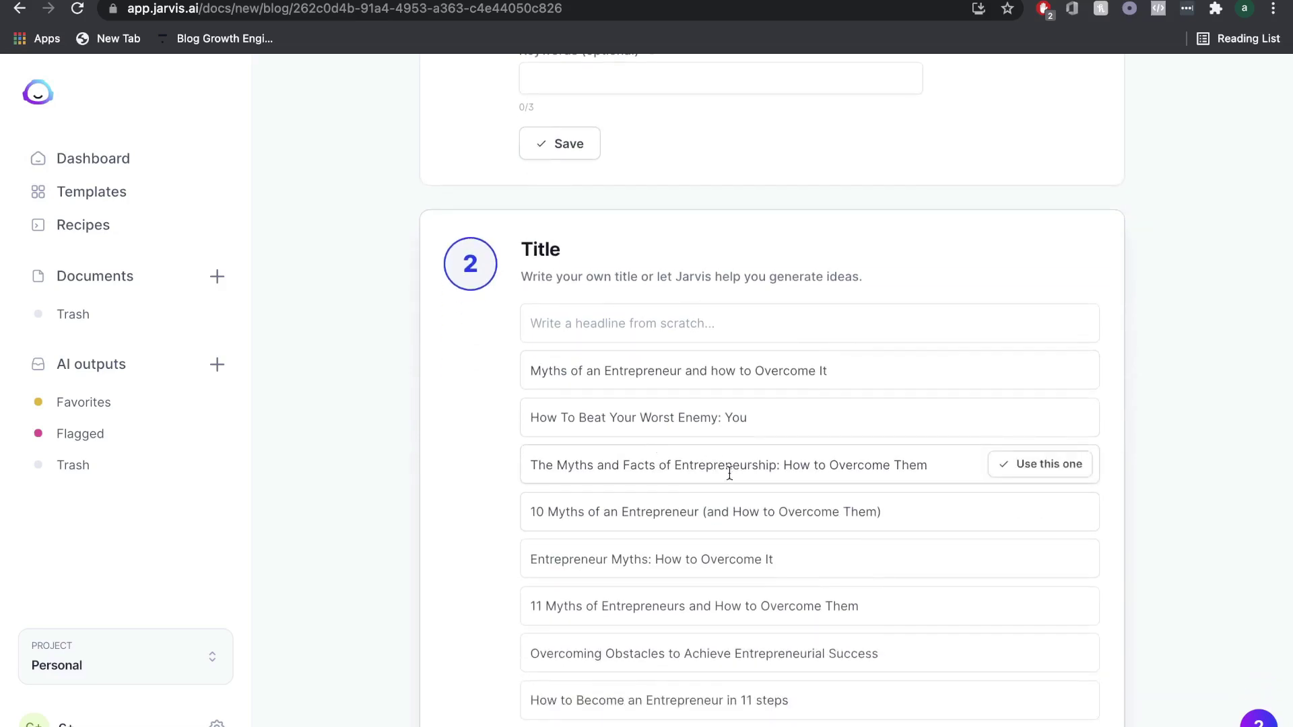
scroll(732, 469, down, 1)
scroll(727, 444, down, 1)
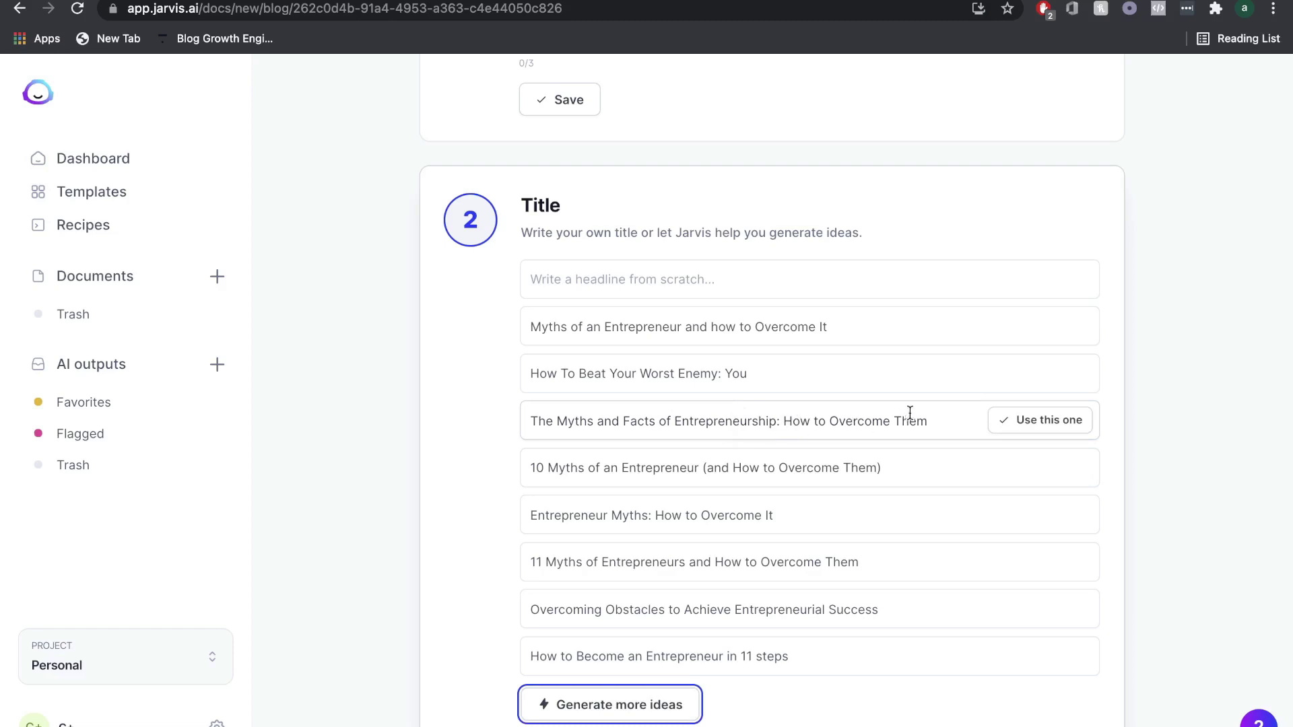
click(615, 425)
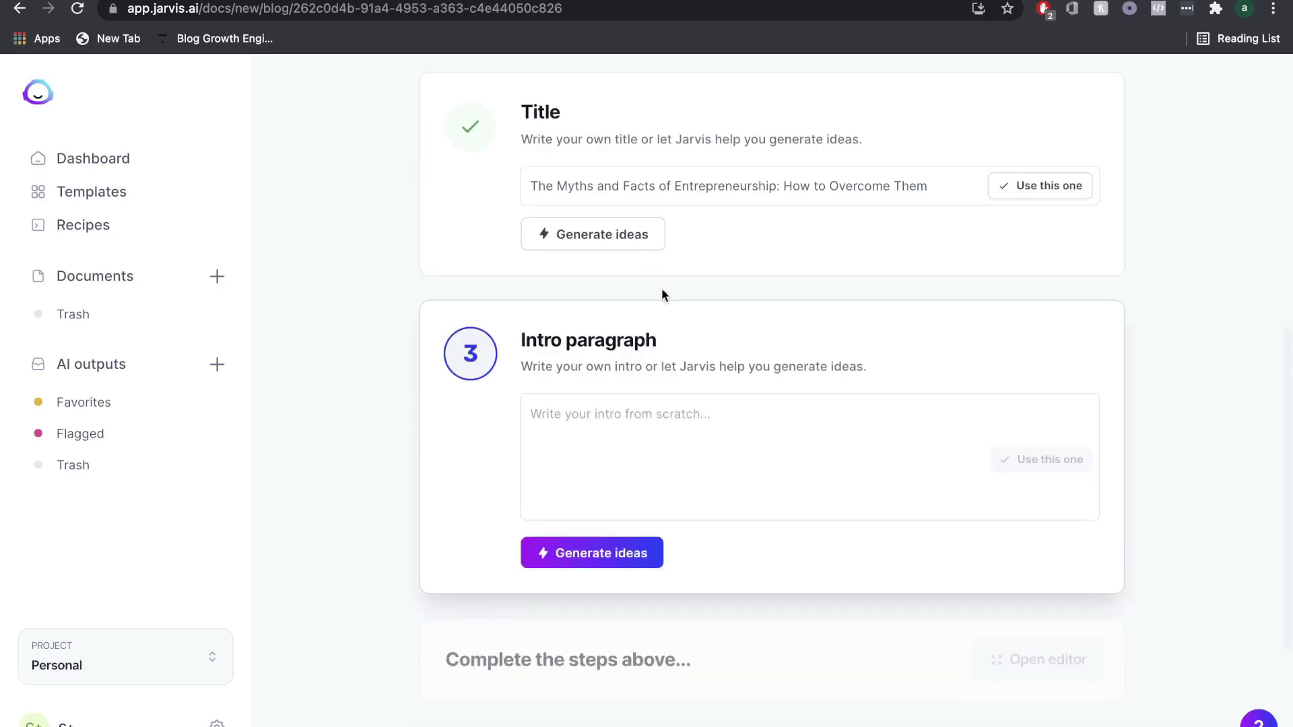
- Generate intro paragraph ideas for the blog post and read through the suggestions
click(598, 551)
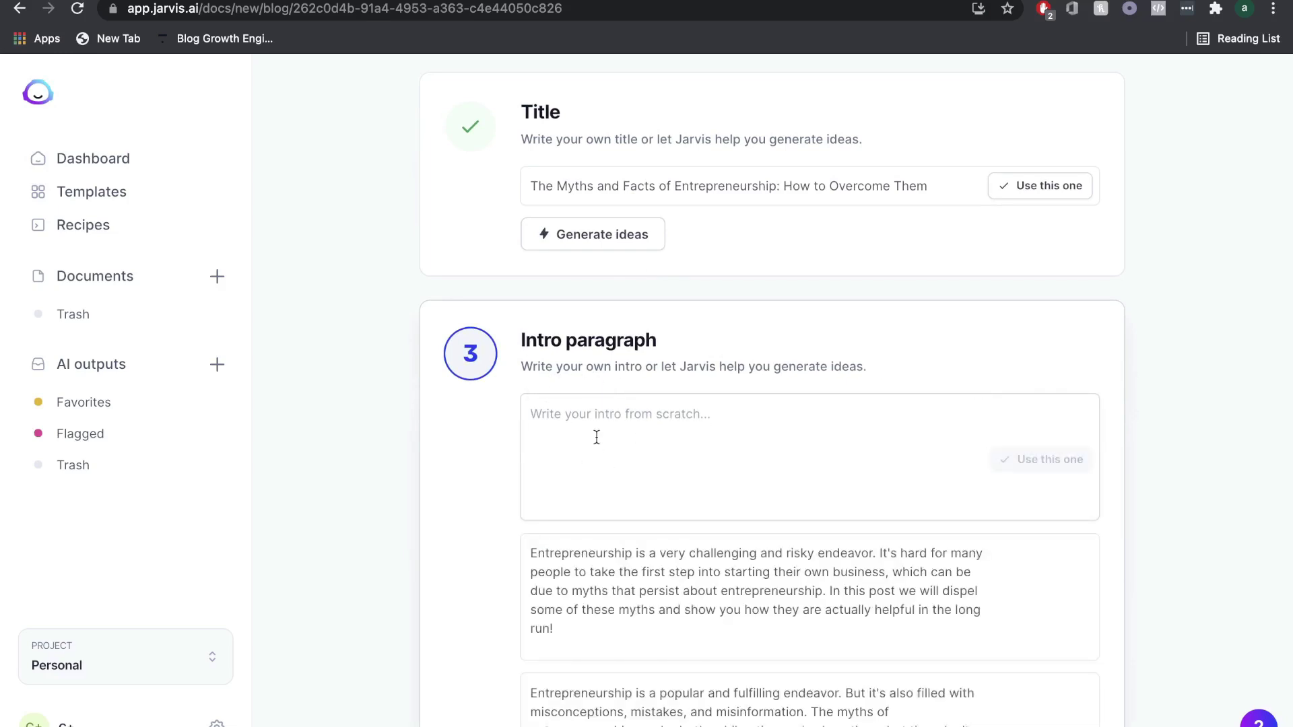
scroll(516, 493, up, 3)
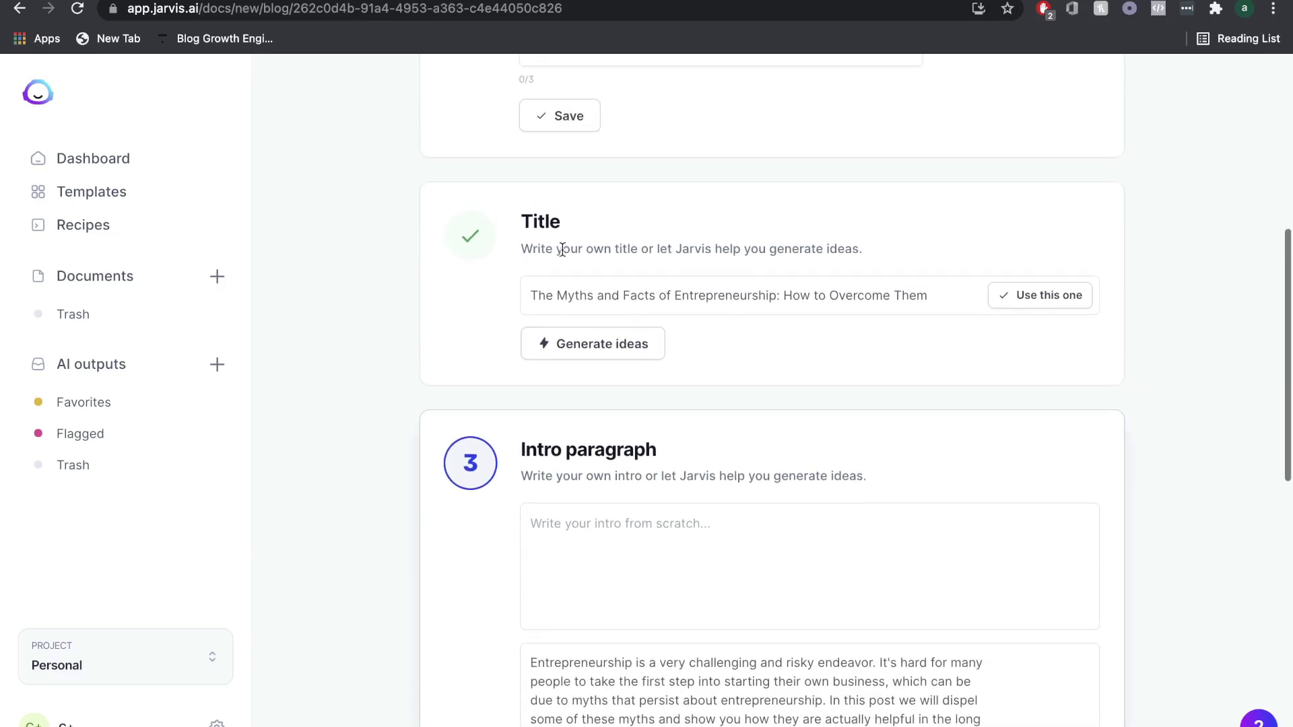
scroll(567, 329, up, 4)
scroll(597, 288, down, 9)
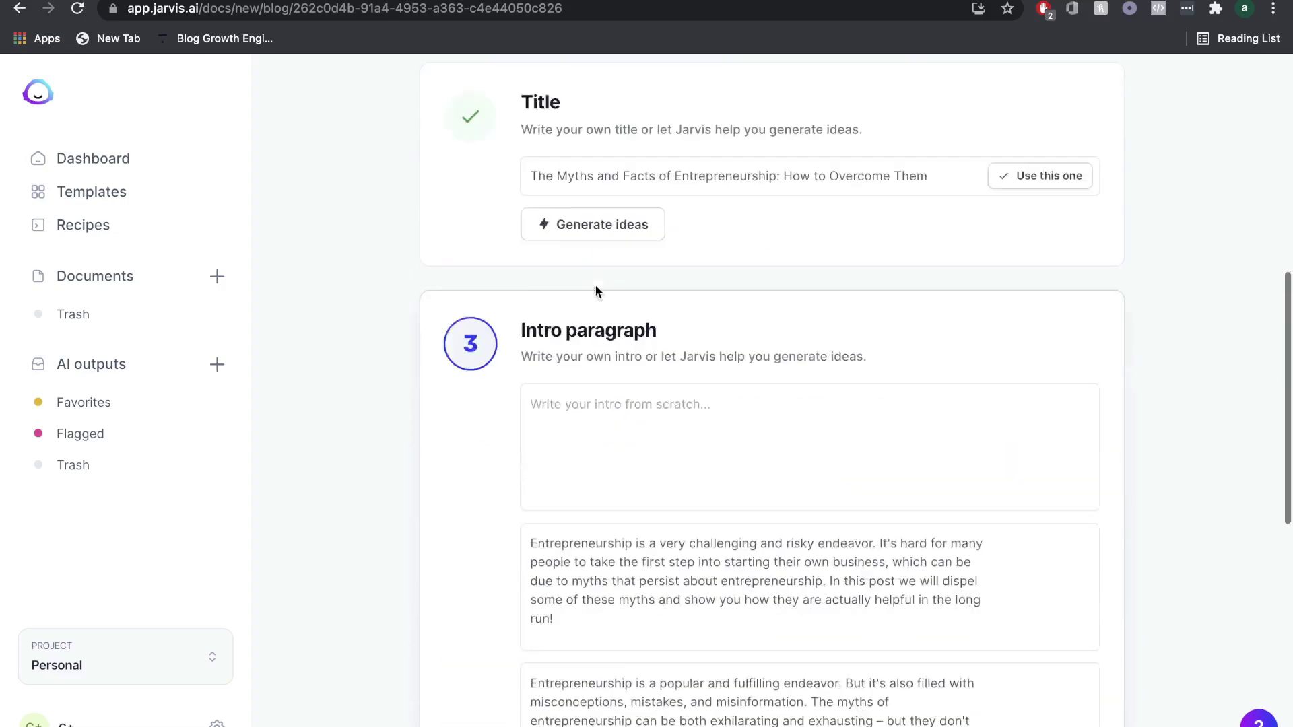
scroll(531, 436, down, 5)
scroll(689, 504, up, 2)
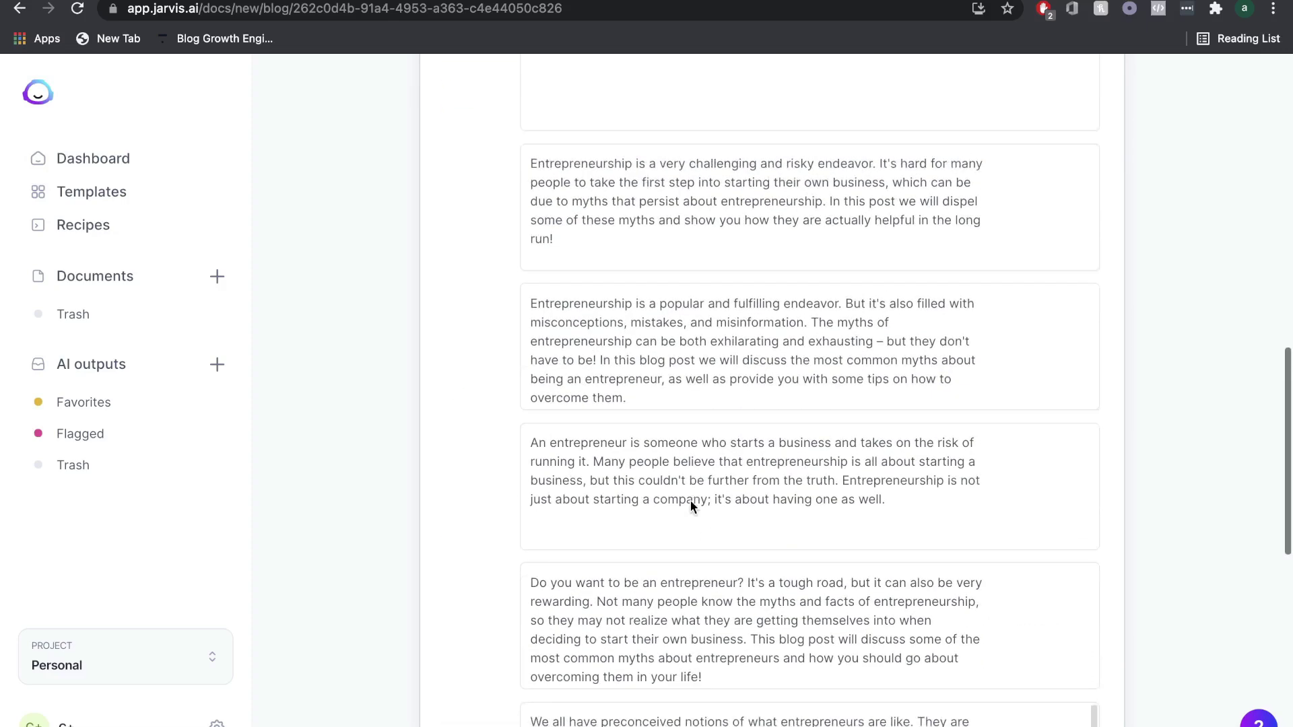
scroll(690, 502, down, 6)
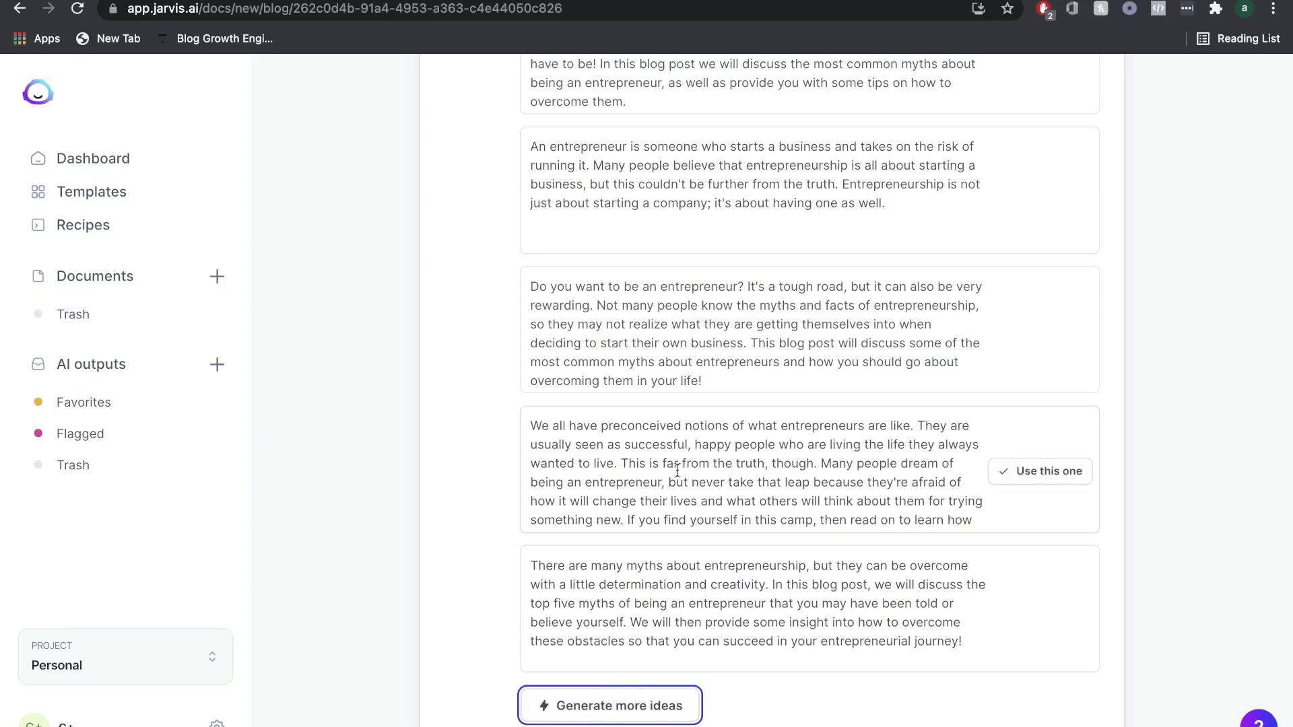
scroll(598, 513, up, 1)
scroll(599, 513, up, 5)
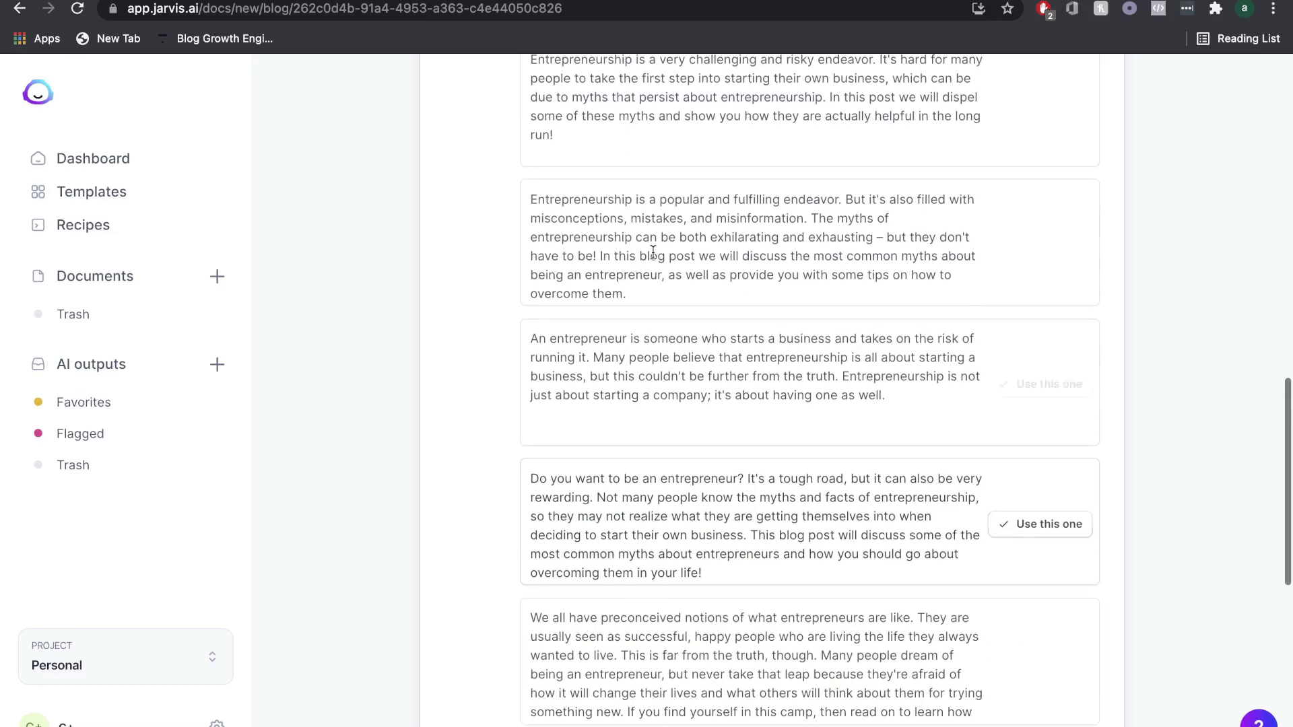
scroll(626, 377, down, 5)
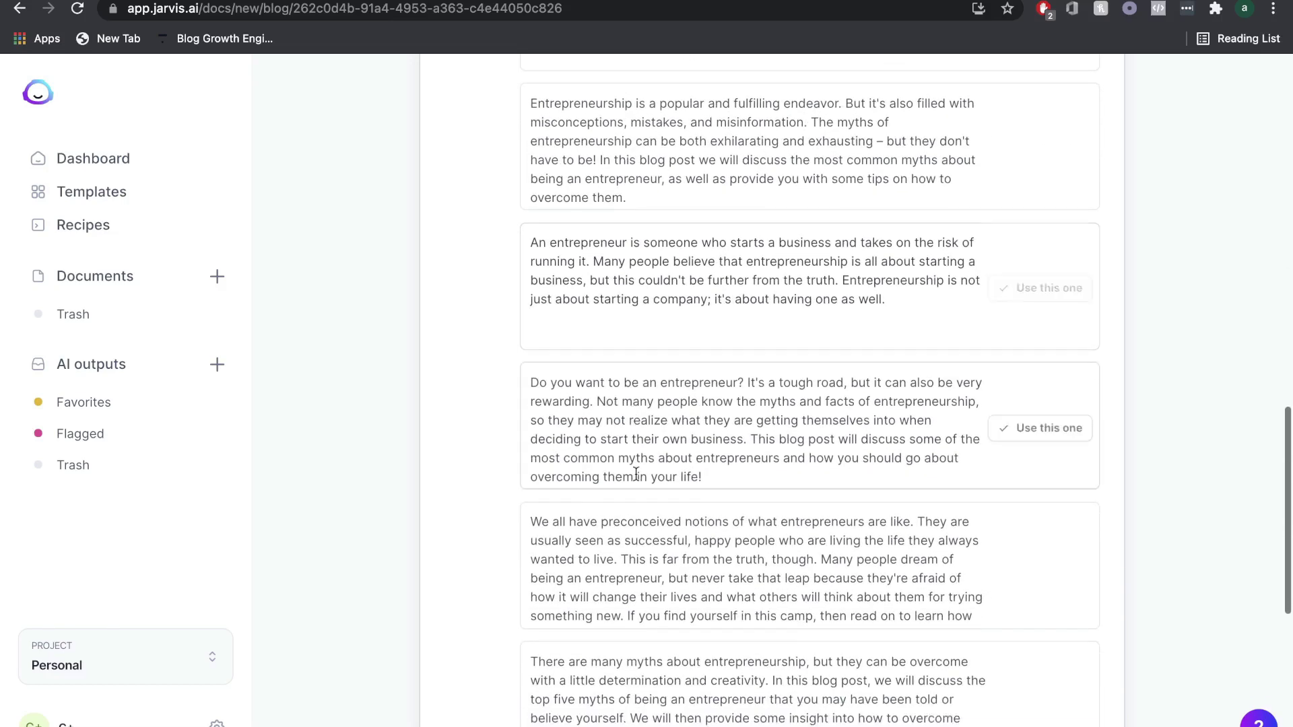
scroll(636, 497, down, 2)
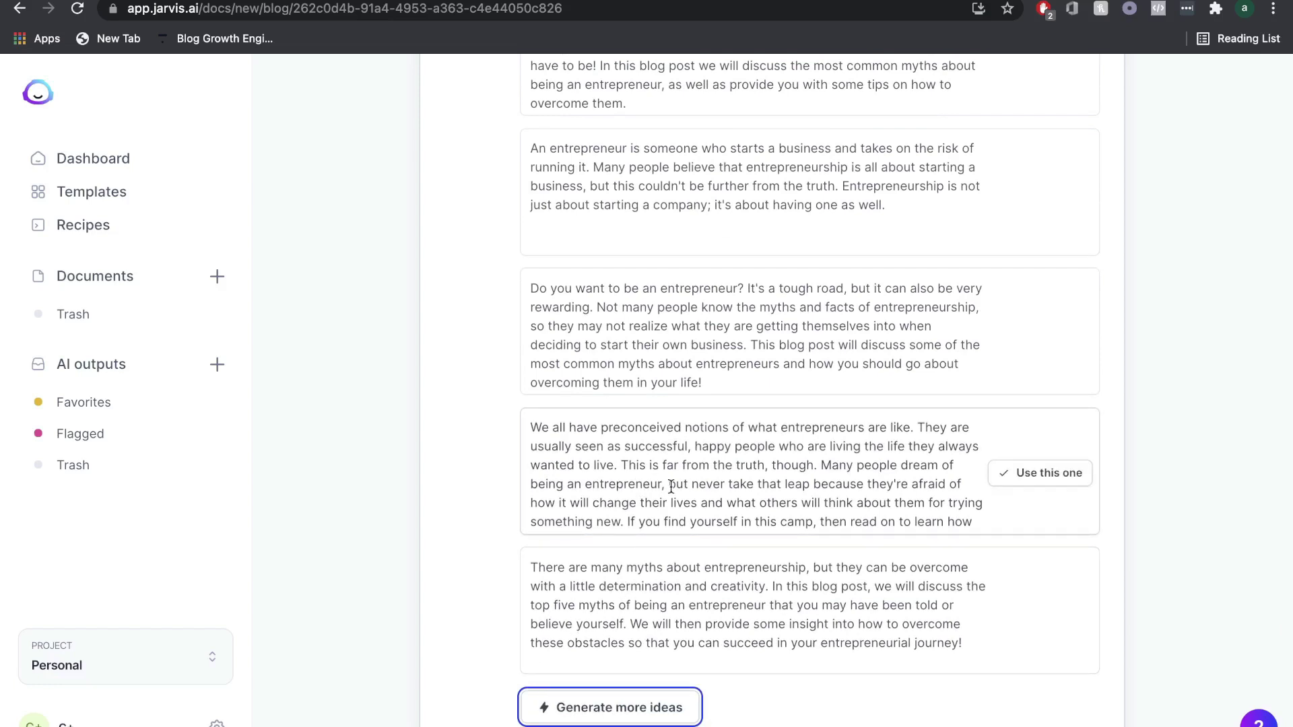
- Use the intro beginning "We all have preconceived notions of what entrepreneurs are like" and open the post in the editor
scroll(671, 486, up, 1)
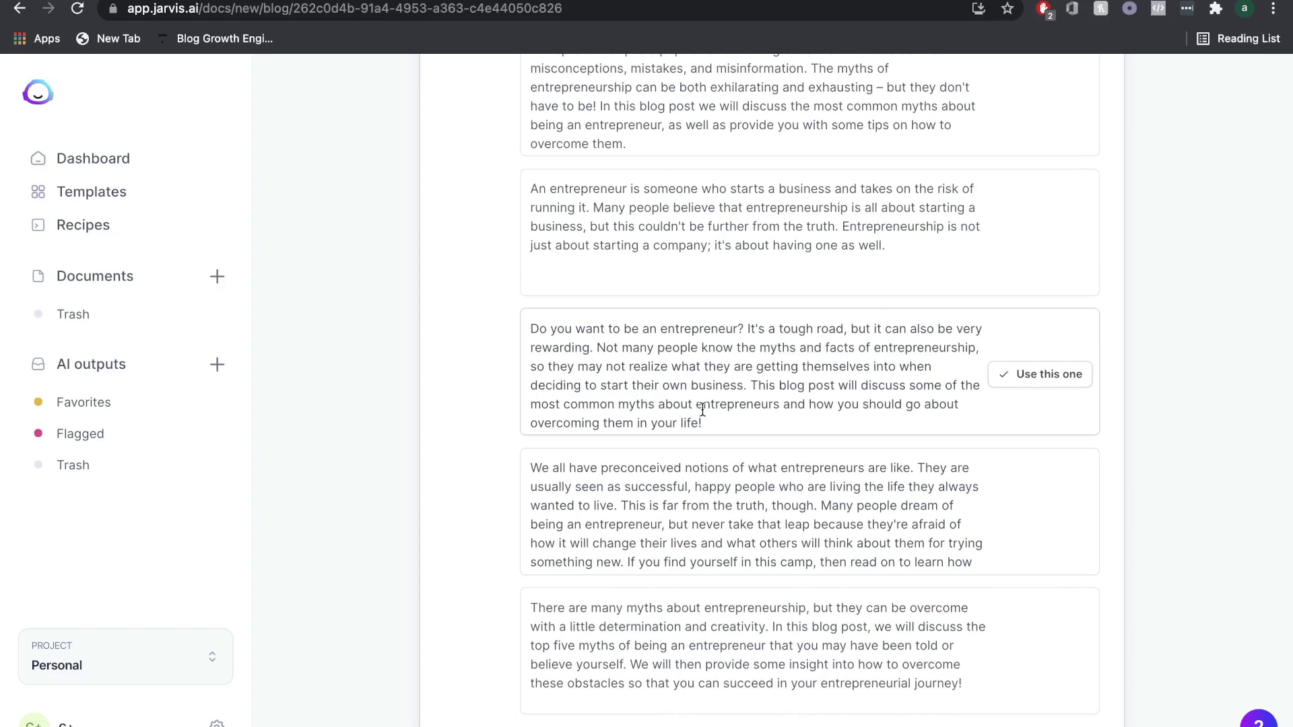
scroll(688, 507, down, 1)
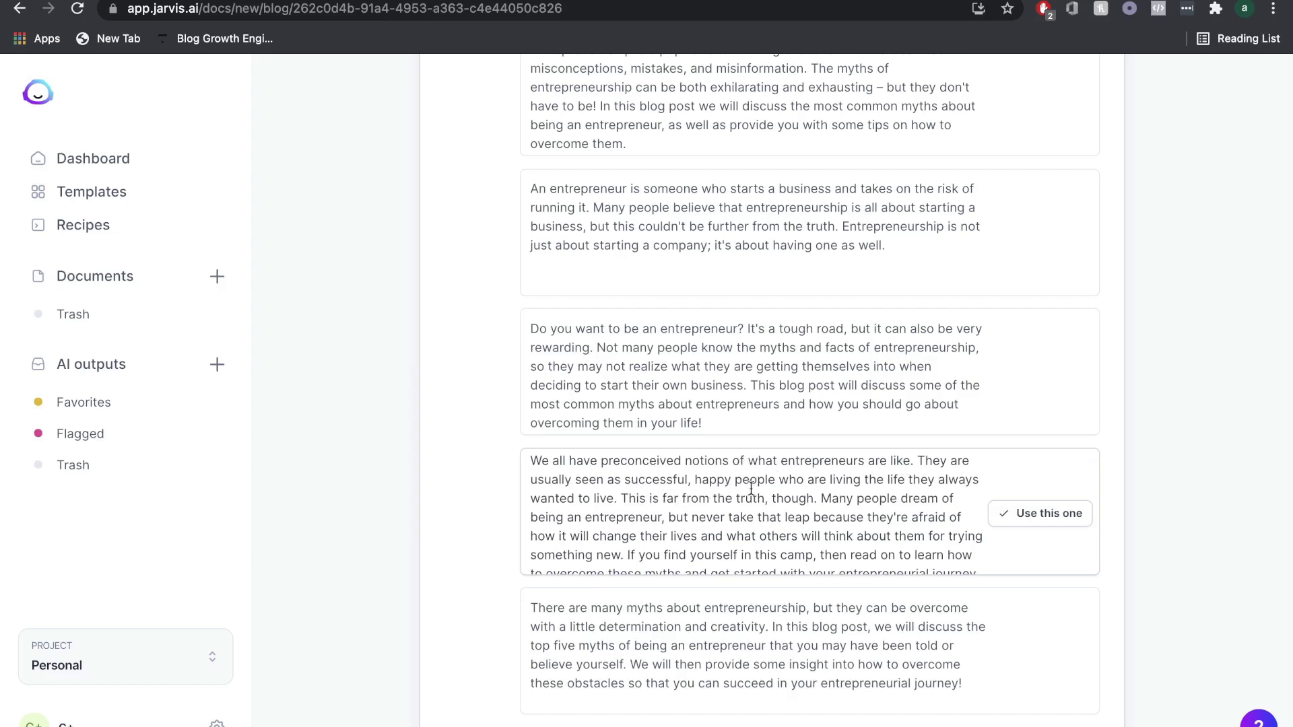
scroll(748, 501, down, 2)
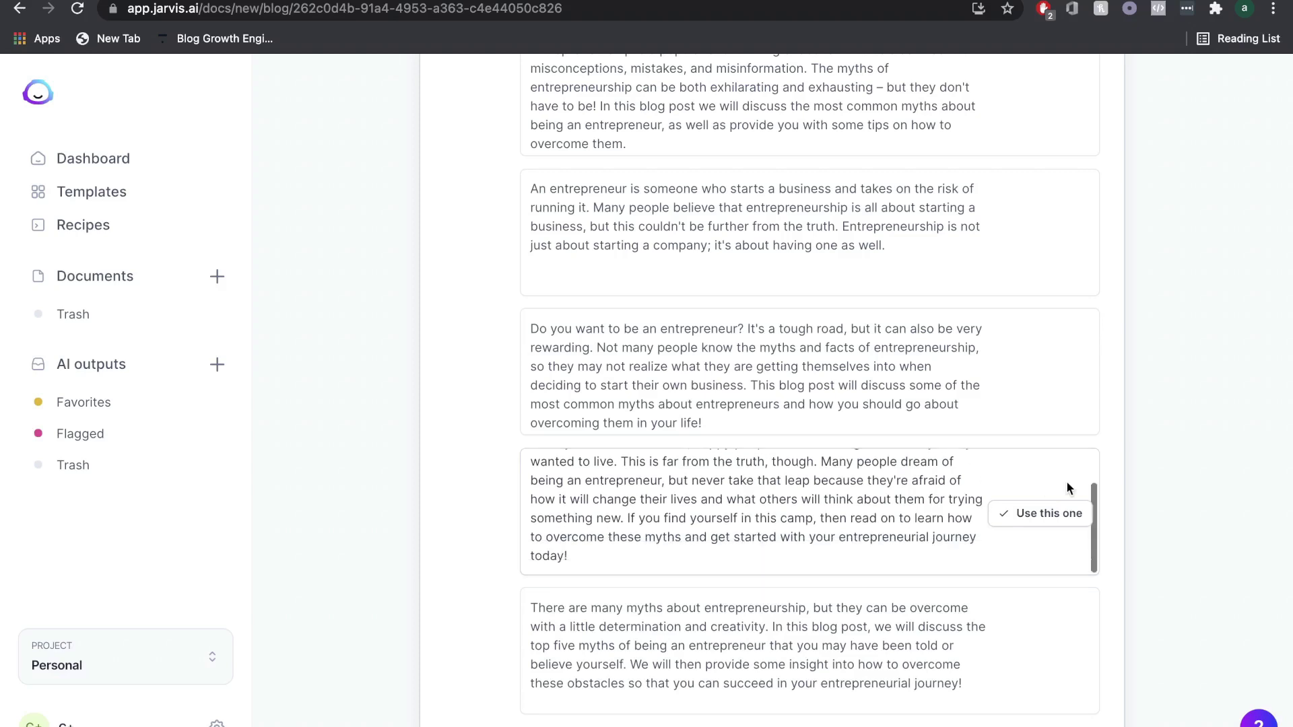
click(1042, 513)
click(1028, 406)
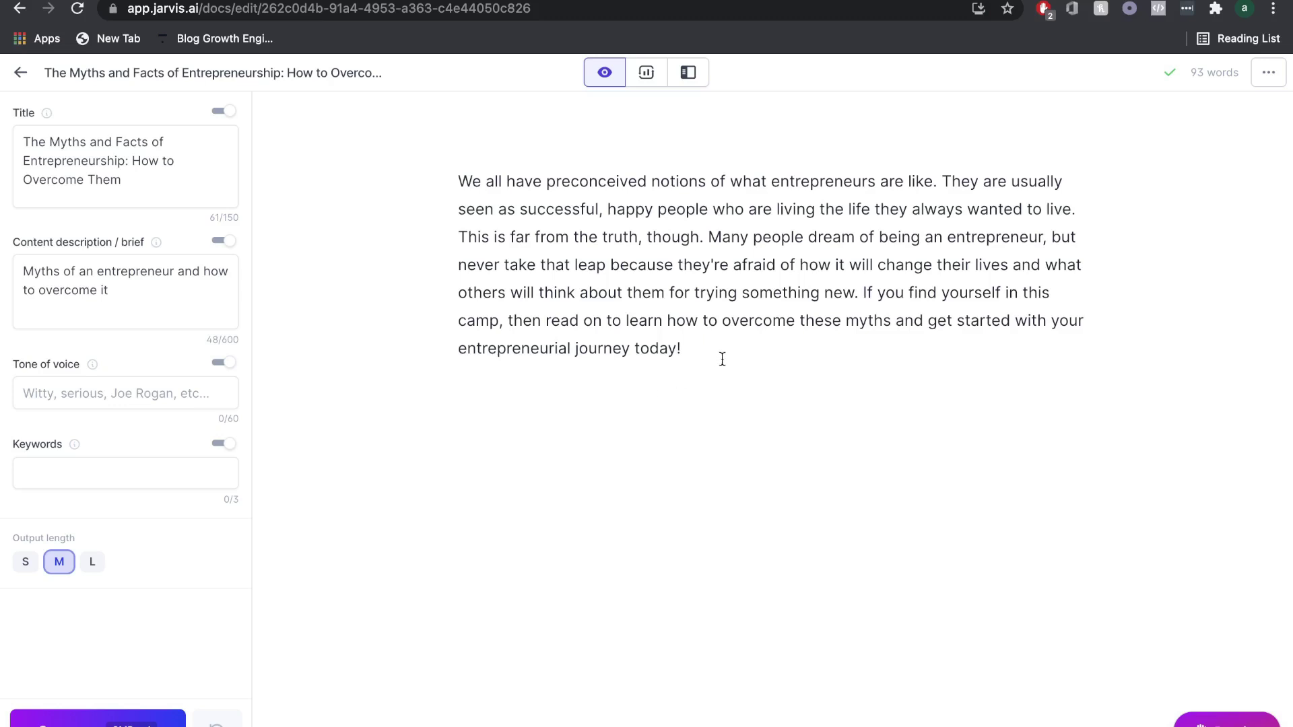
- Start a new line below the intro paragraph and switch the editor to the power mode with the template list
drag(726, 359, 449, 192)
click(584, 400)
key(Return)
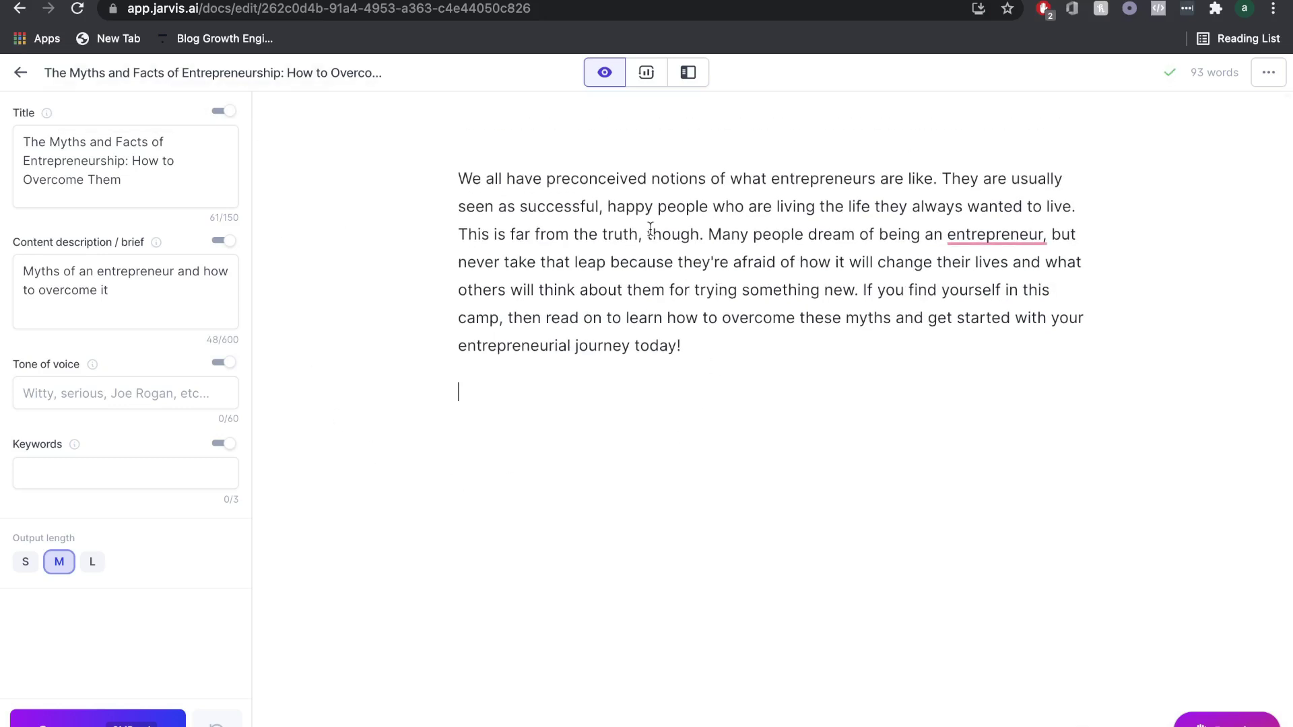
scroll(577, 398, down, 1)
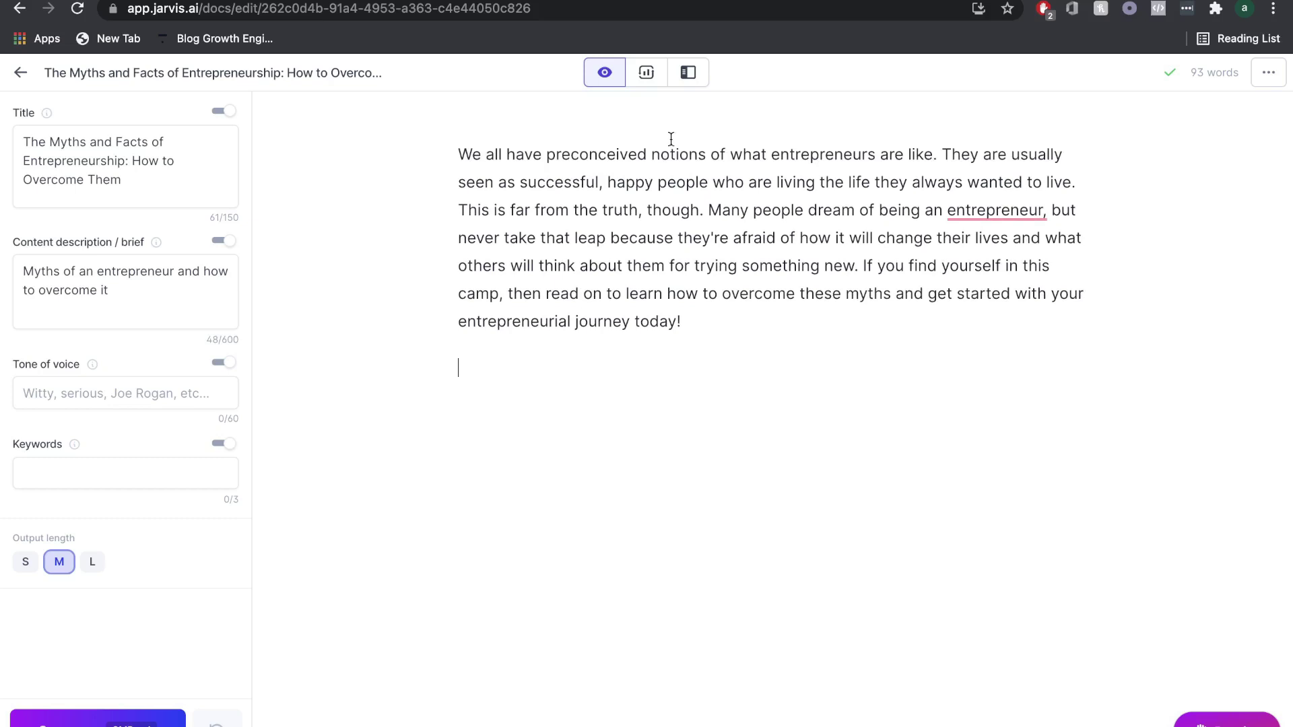
click(689, 79)
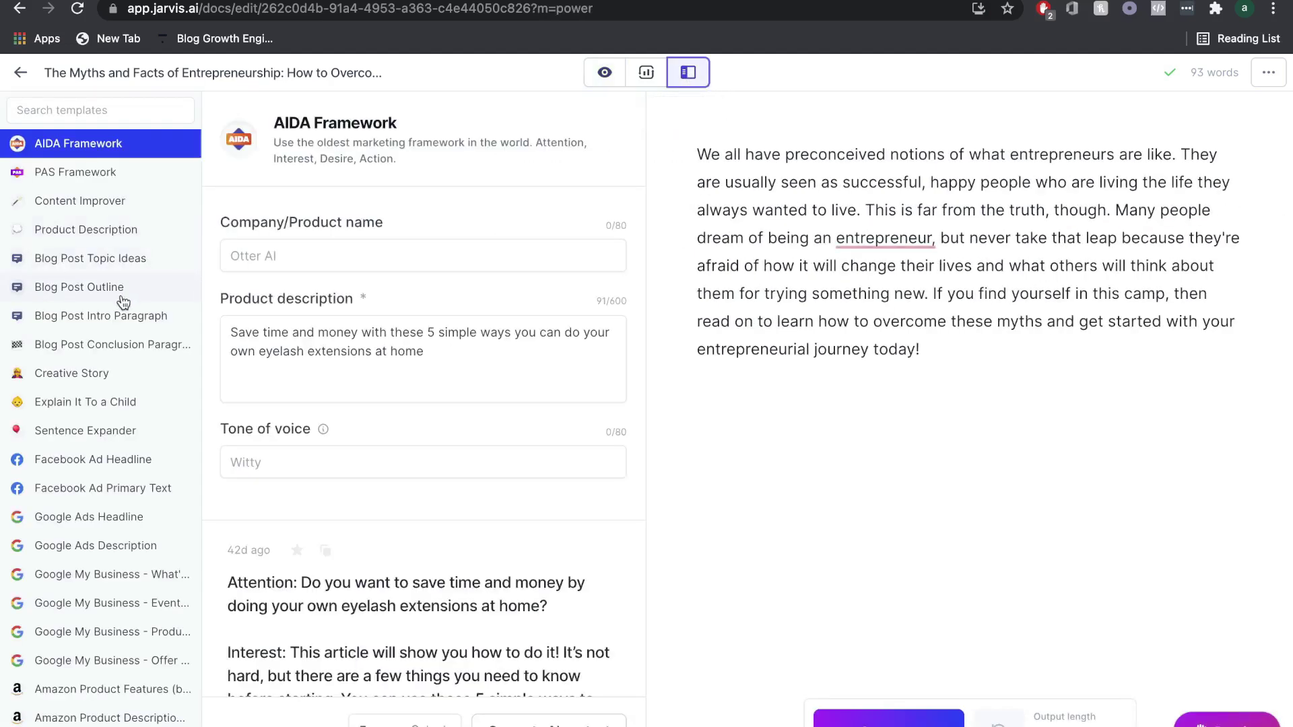
- Open the Blog Post Outline template and copy the outline beginning "You have to be a genius" into the post below the intro
click(110, 290)
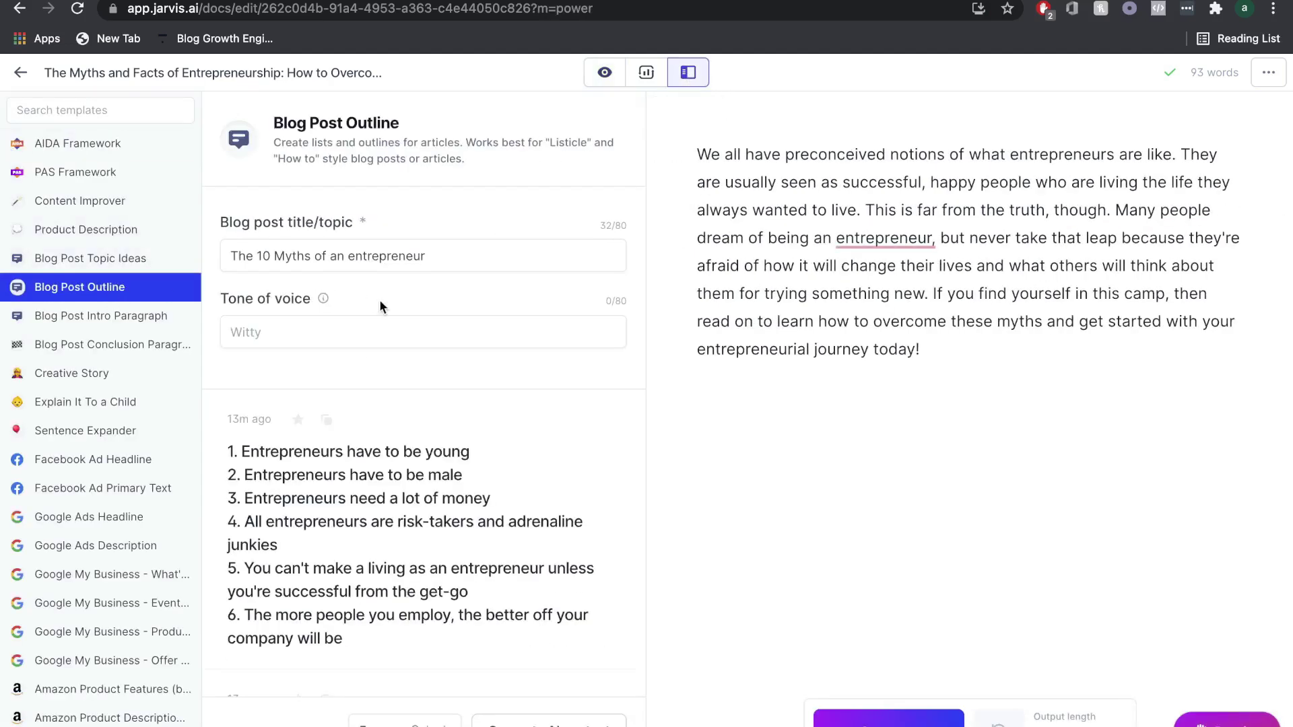
scroll(377, 283, down, 1)
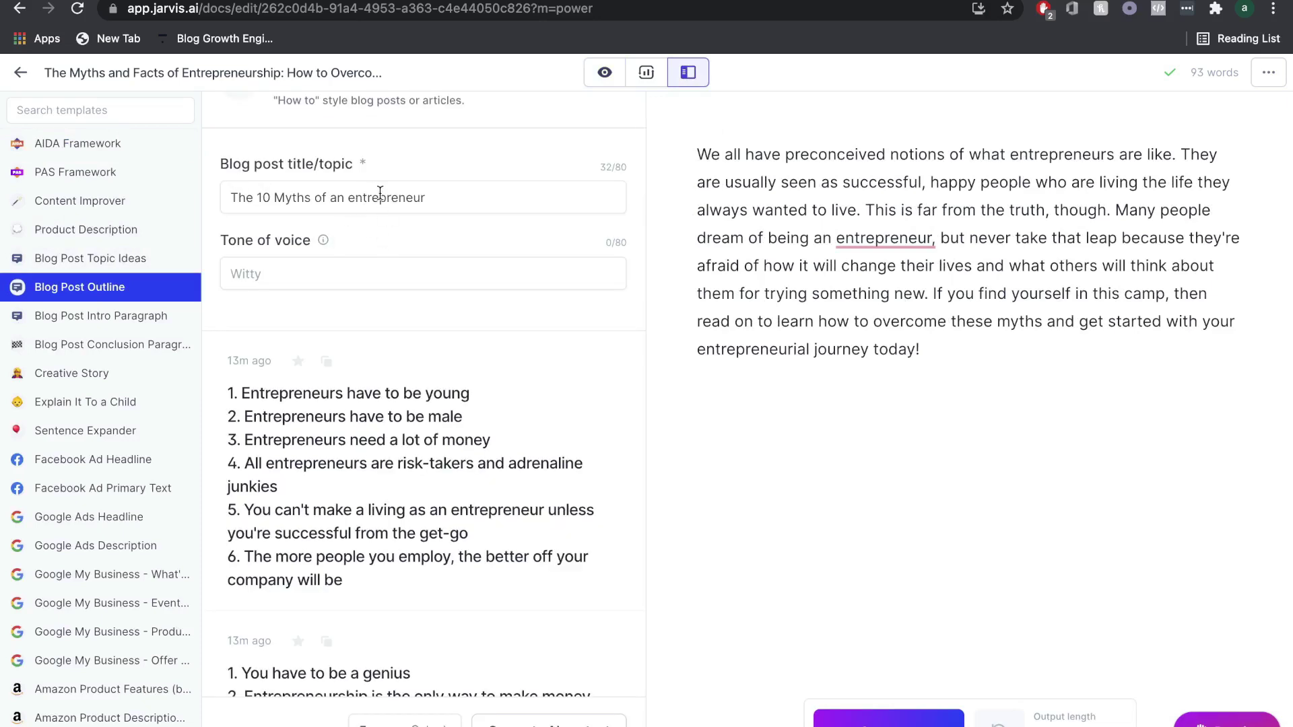
scroll(377, 364, down, 1)
scroll(389, 419, down, 2)
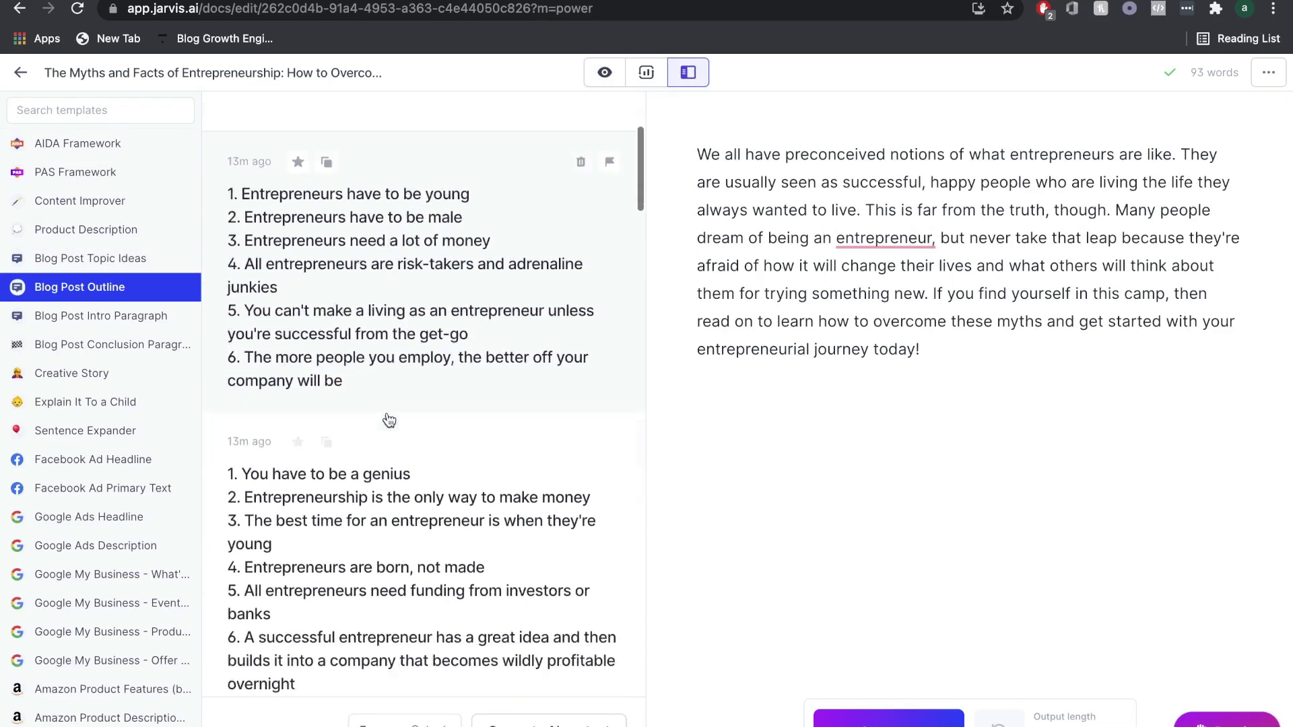
scroll(384, 438, down, 3)
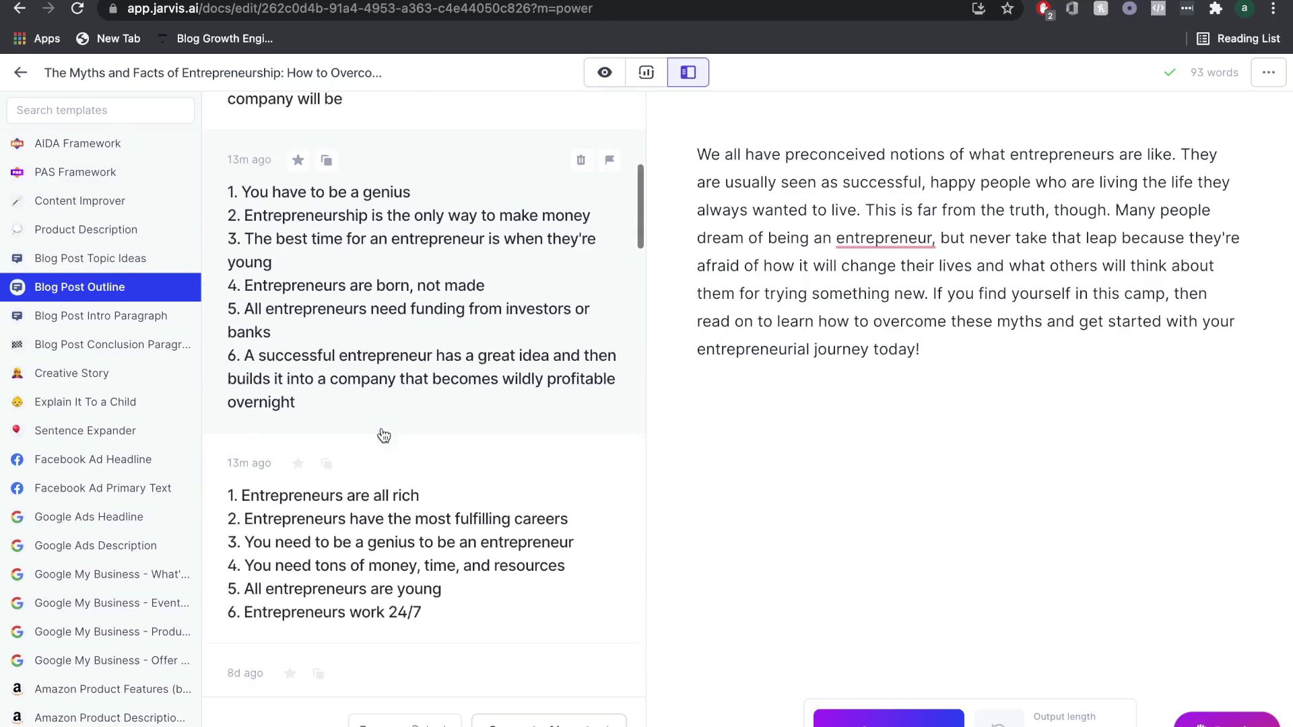
scroll(381, 431, up, 3)
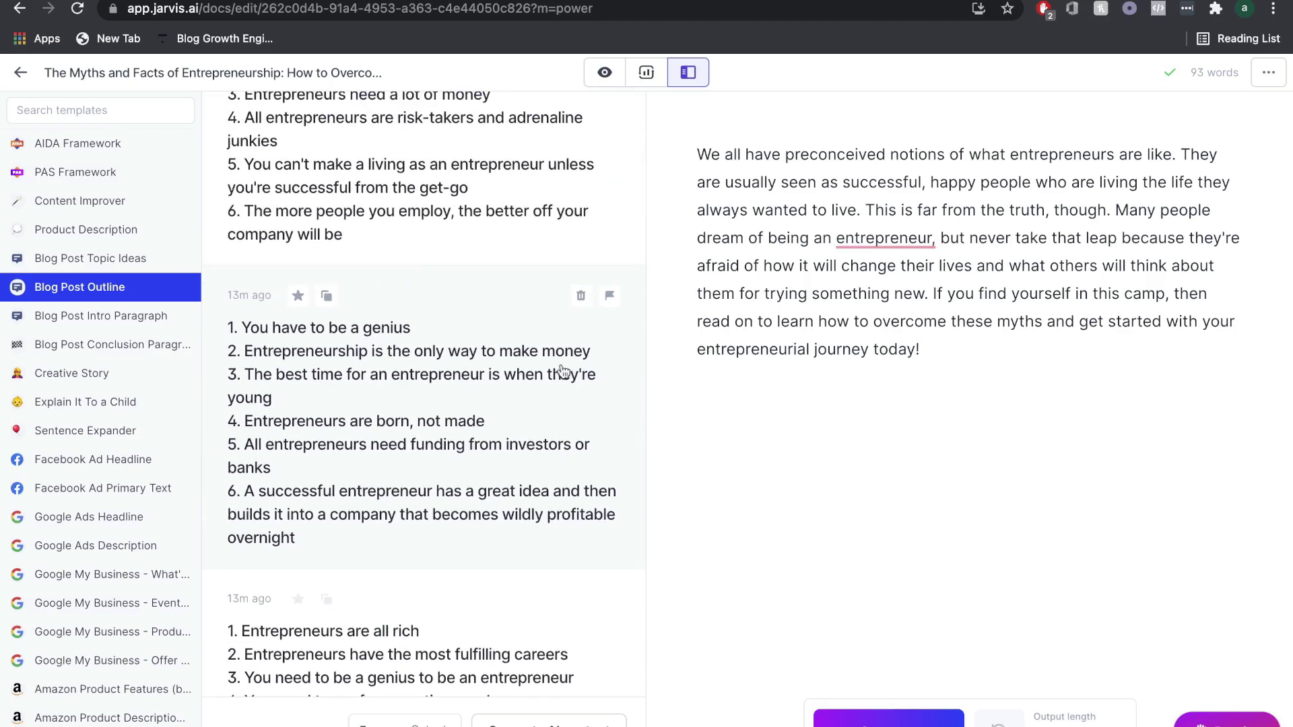
scroll(465, 302, down, 1)
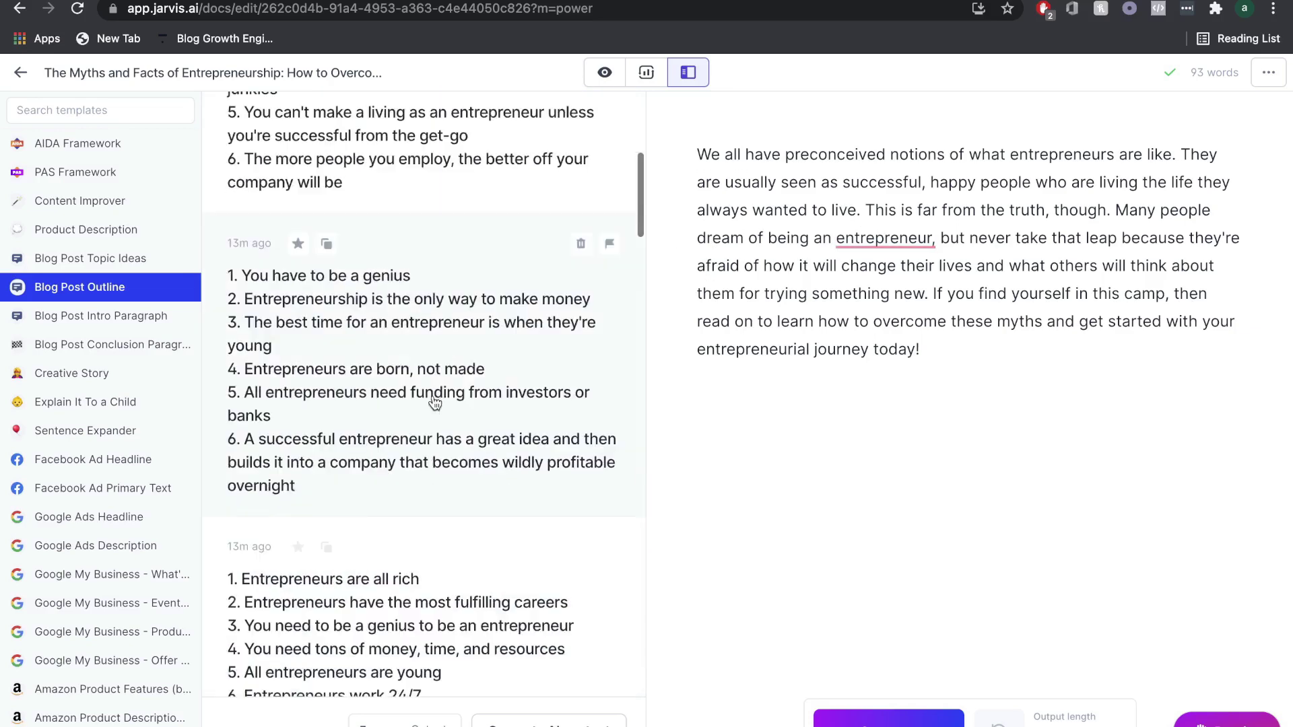
click(441, 371)
drag(610, 370, 367, 203)
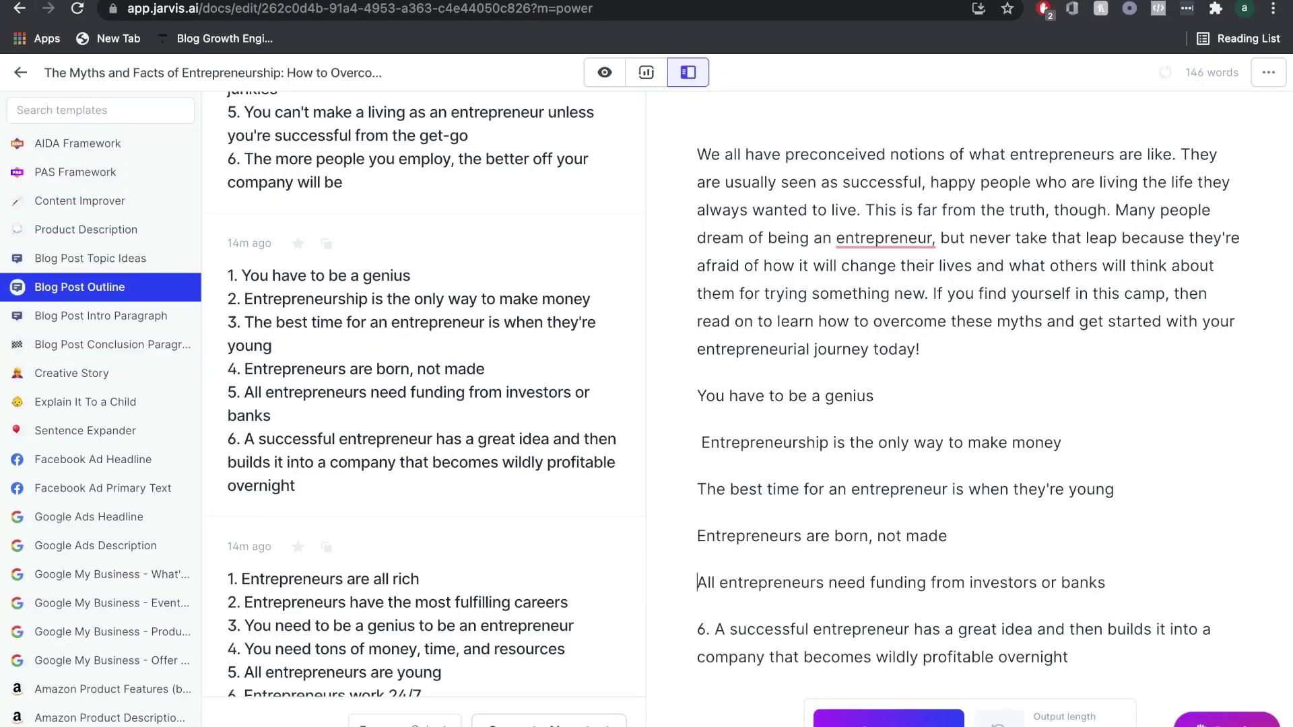
- Remove the number before the outline point about a successful entrepreneur having a great idea
click(712, 627)
key(BackSpace)
key(BackSpace)
key(BackSpace)
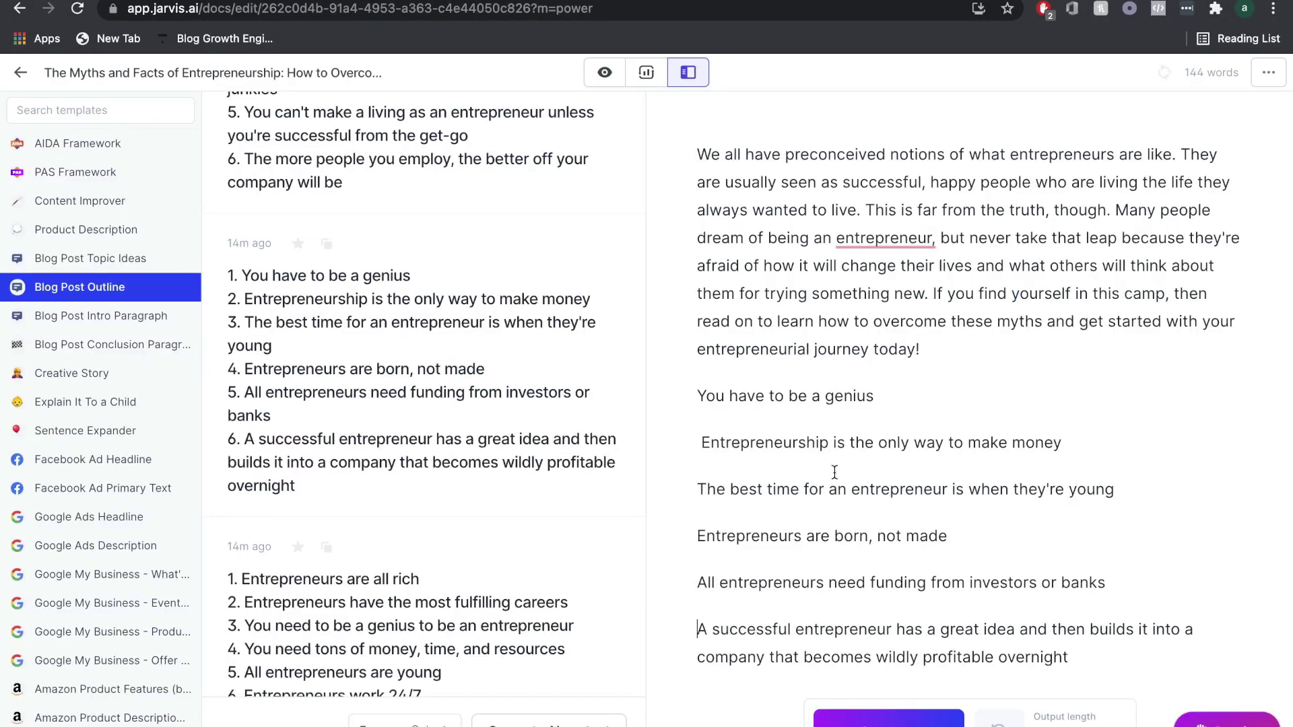
scroll(834, 472, down, 1)
click(698, 348)
click(702, 395)
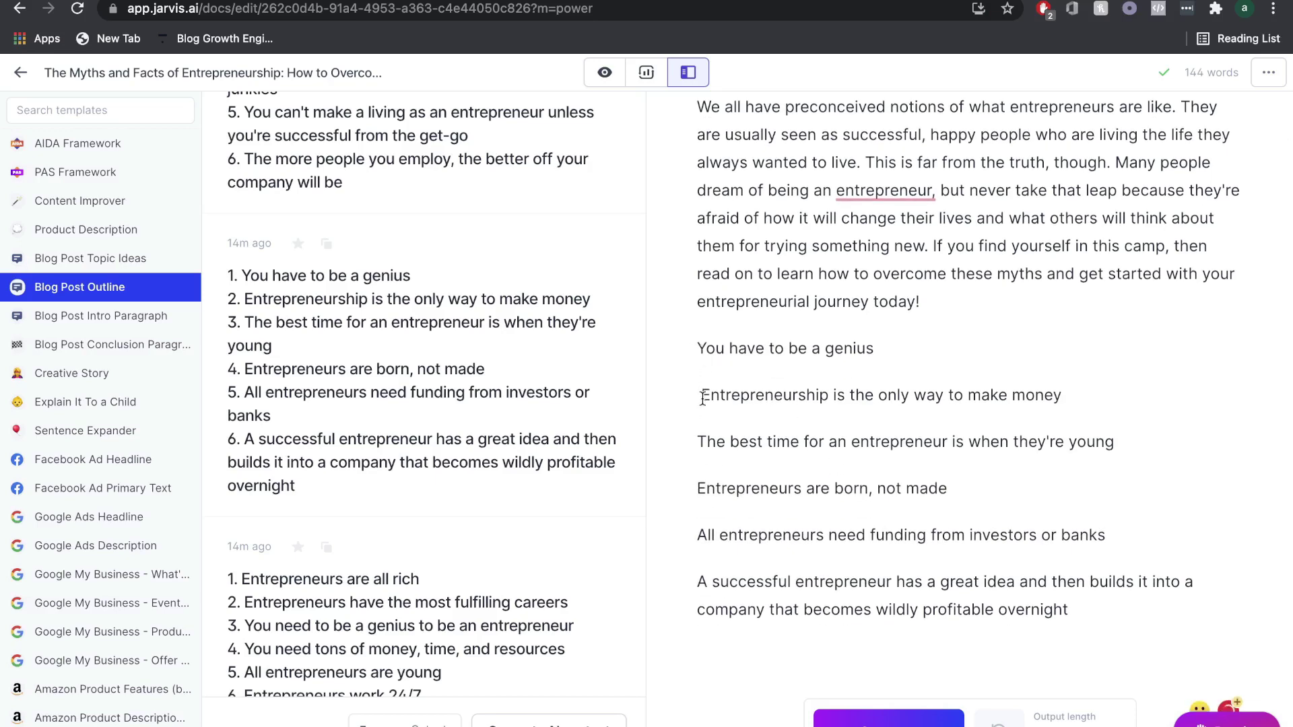
scroll(869, 378, down, 1)
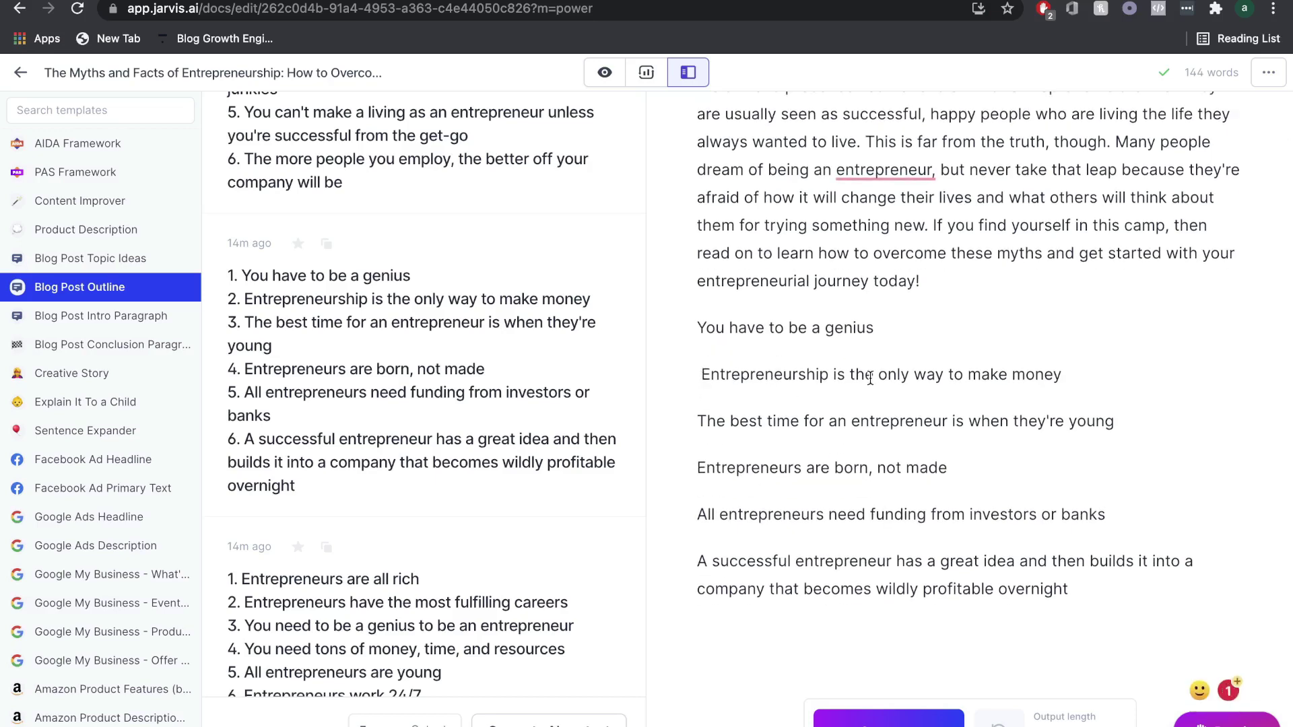
- Switch to the Google results for "myths of an entrepreneur" and review the competing articles for further myths
key(ctrl+Tab)
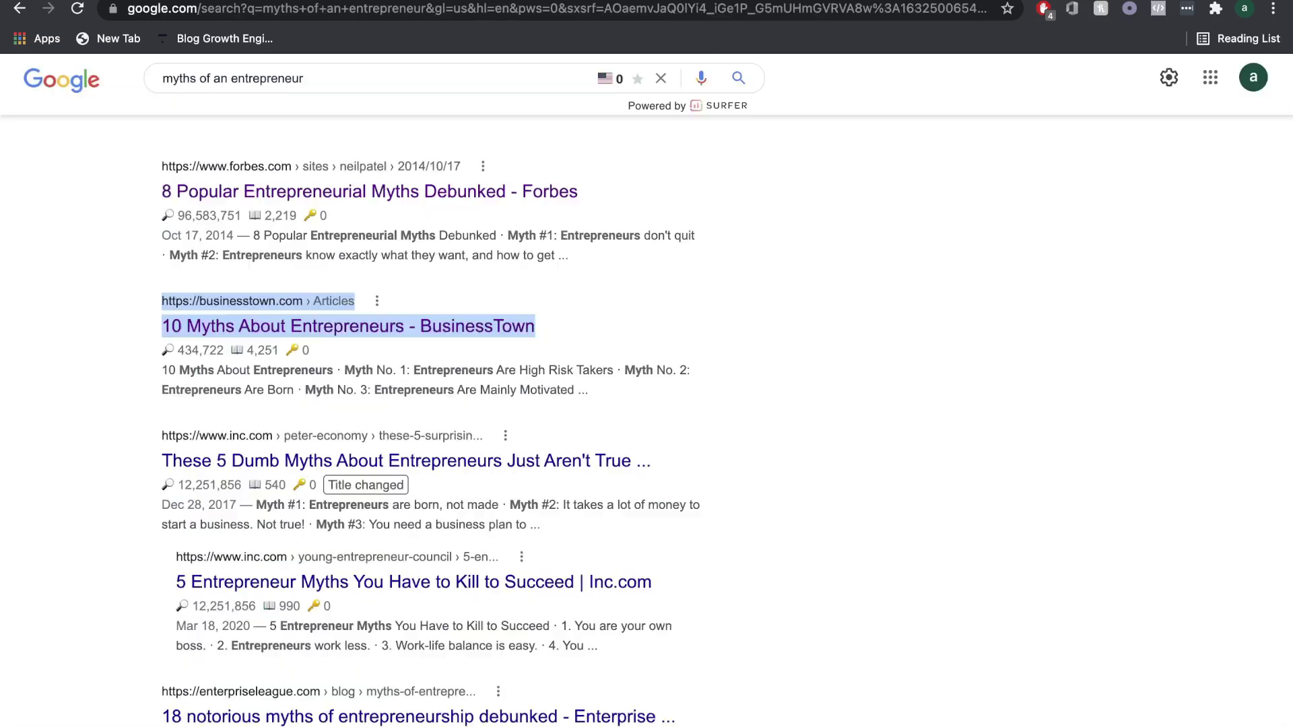
scroll(532, 207, up, 3)
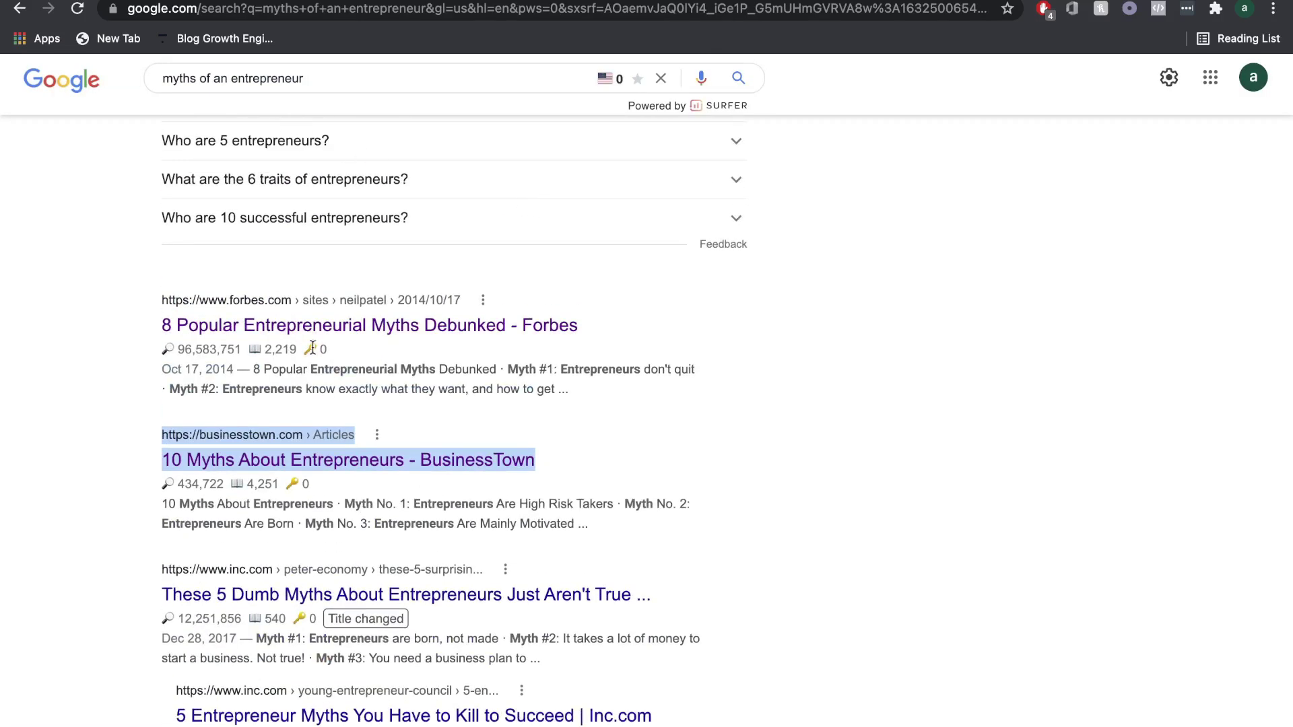
scroll(320, 347, up, 1)
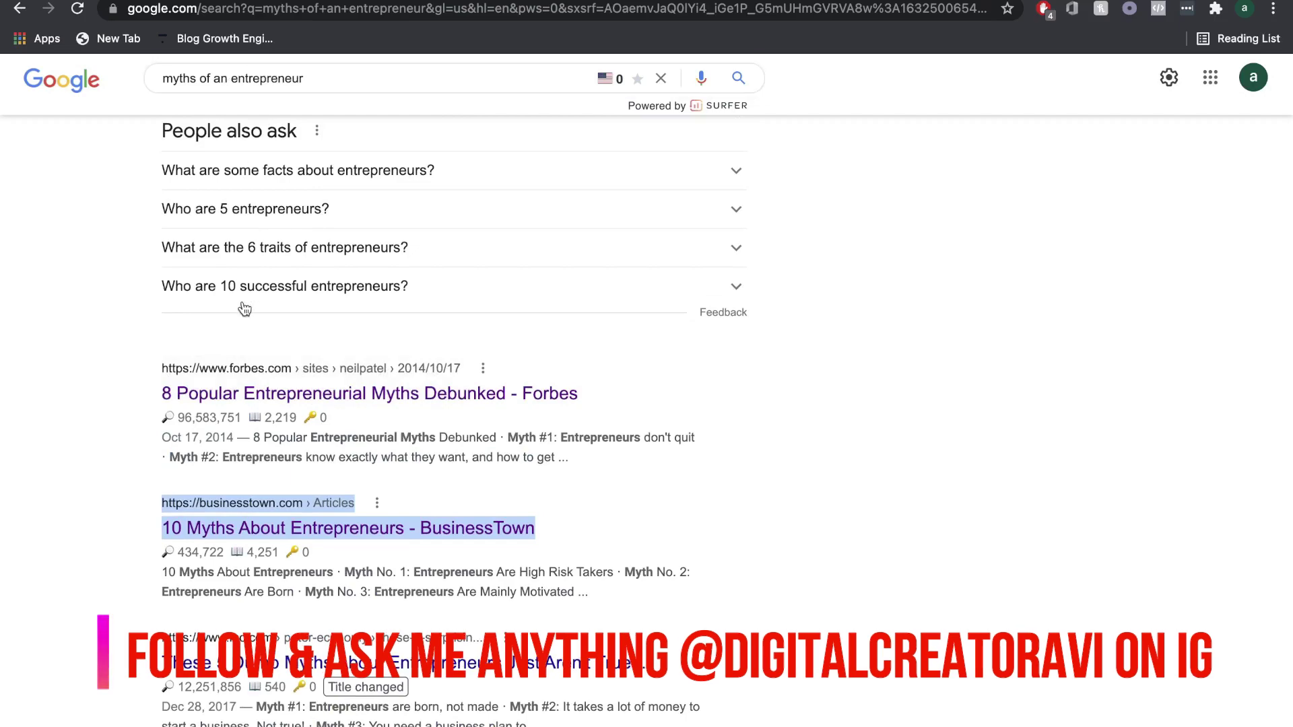
scroll(268, 361, down, 1)
scroll(269, 361, up, 7)
scroll(268, 366, up, 5)
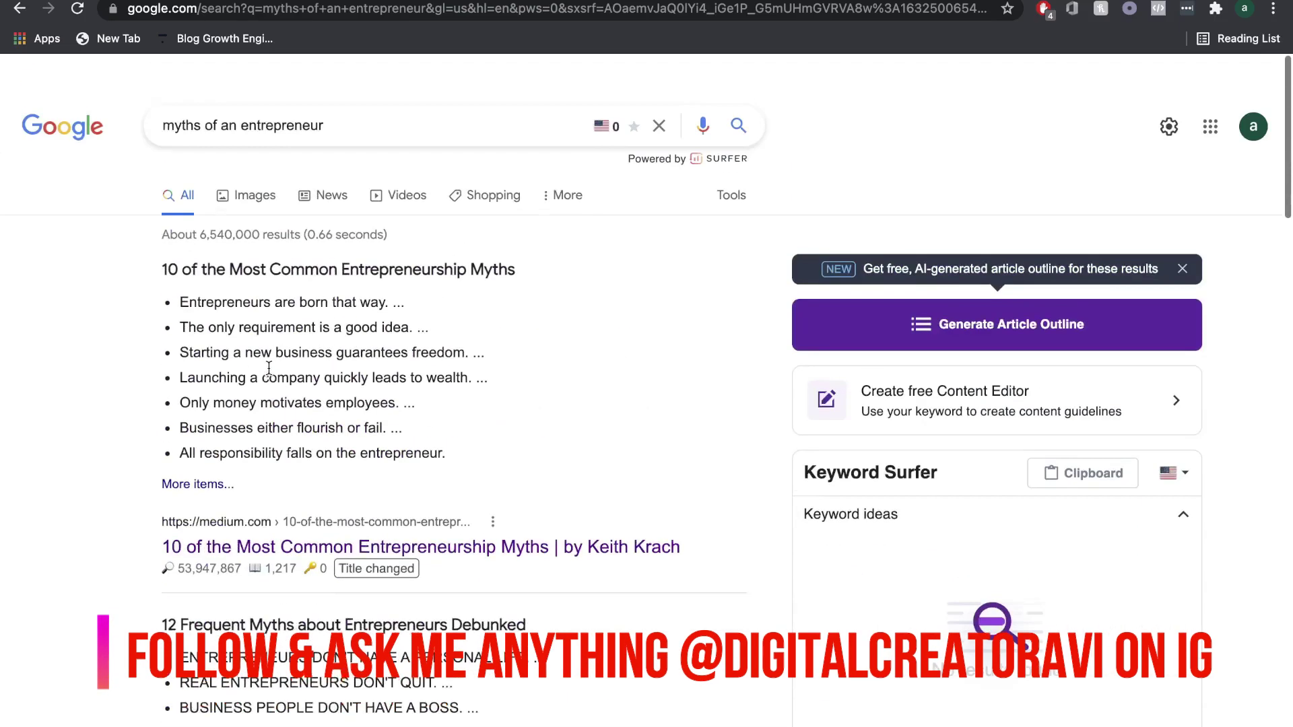
scroll(330, 403, down, 13)
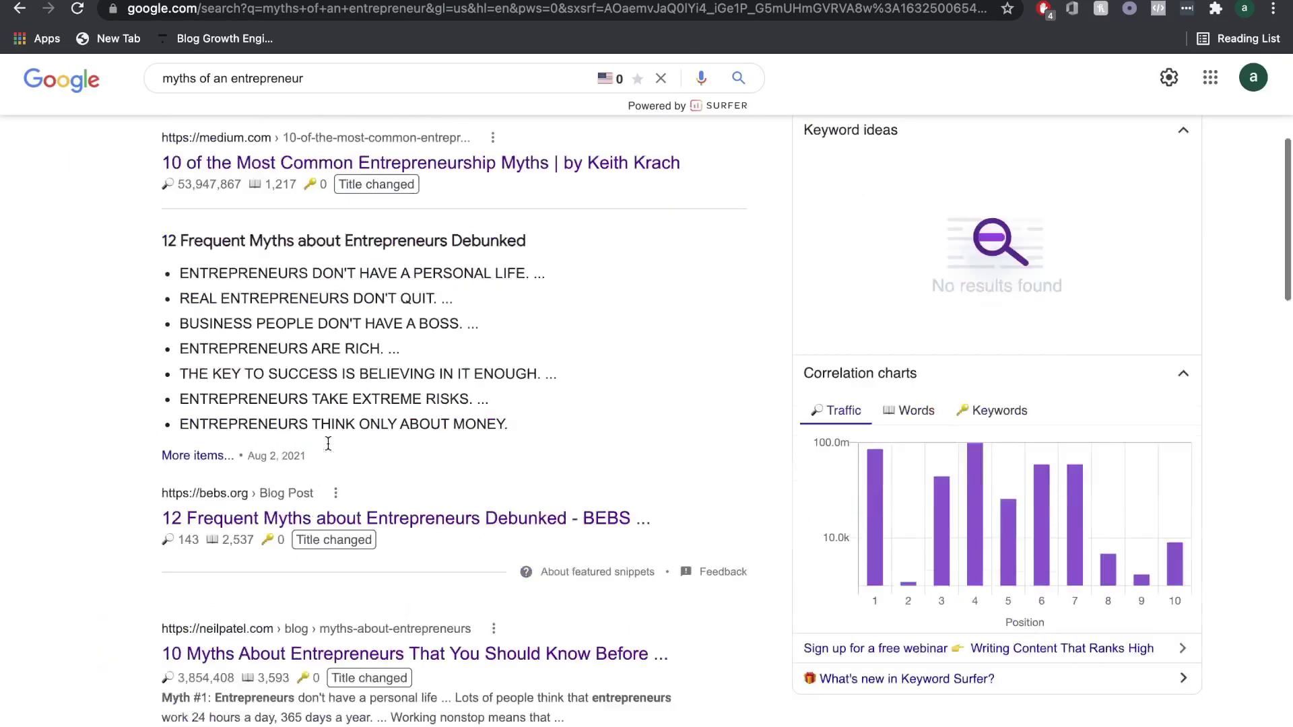
scroll(330, 402, down, 3)
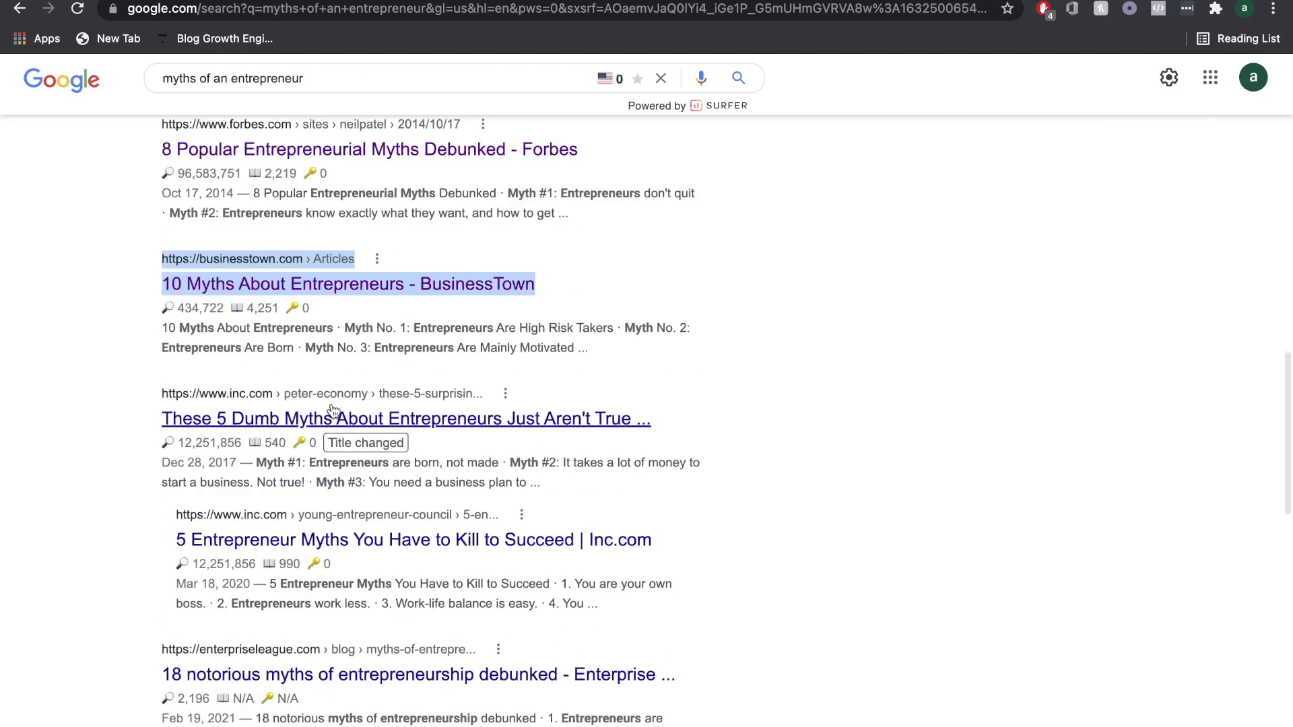
scroll(330, 404, down, 7)
scroll(333, 410, down, 4)
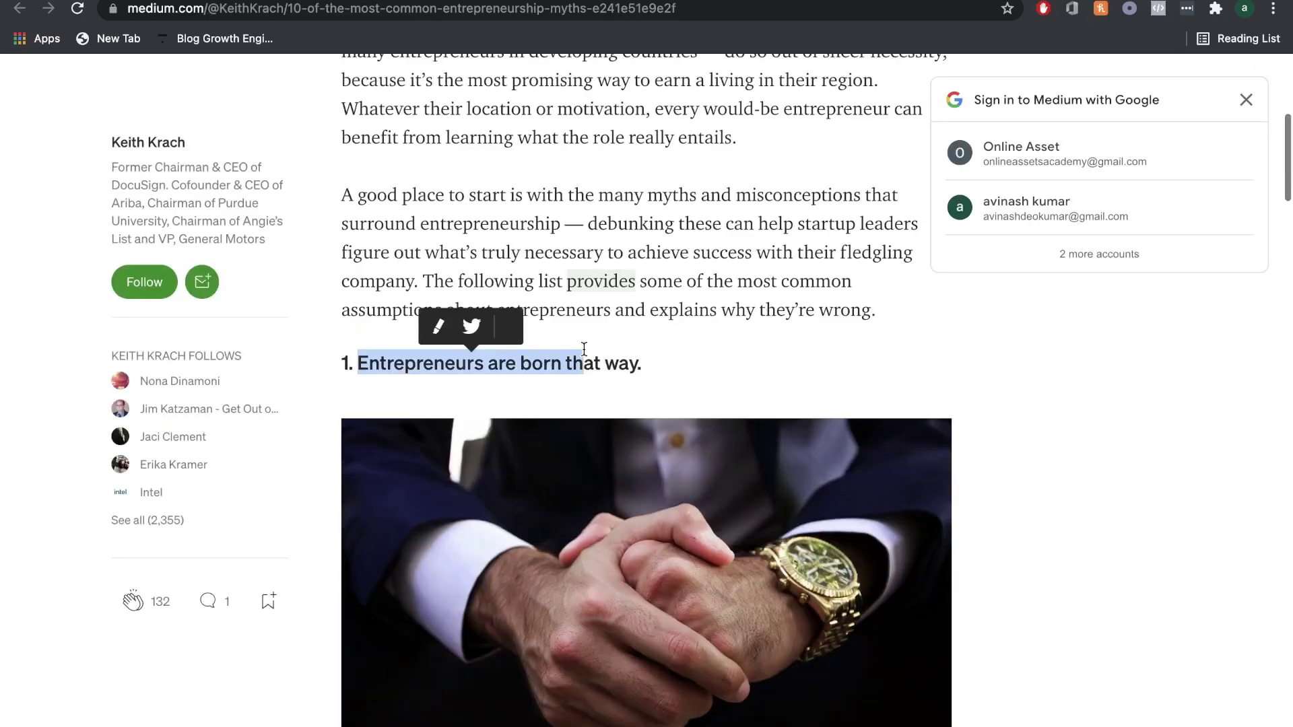
- Read through the numbered headings of the Medium article on the 10 most common entrepreneurship myths
scroll(682, 378, up, 1)
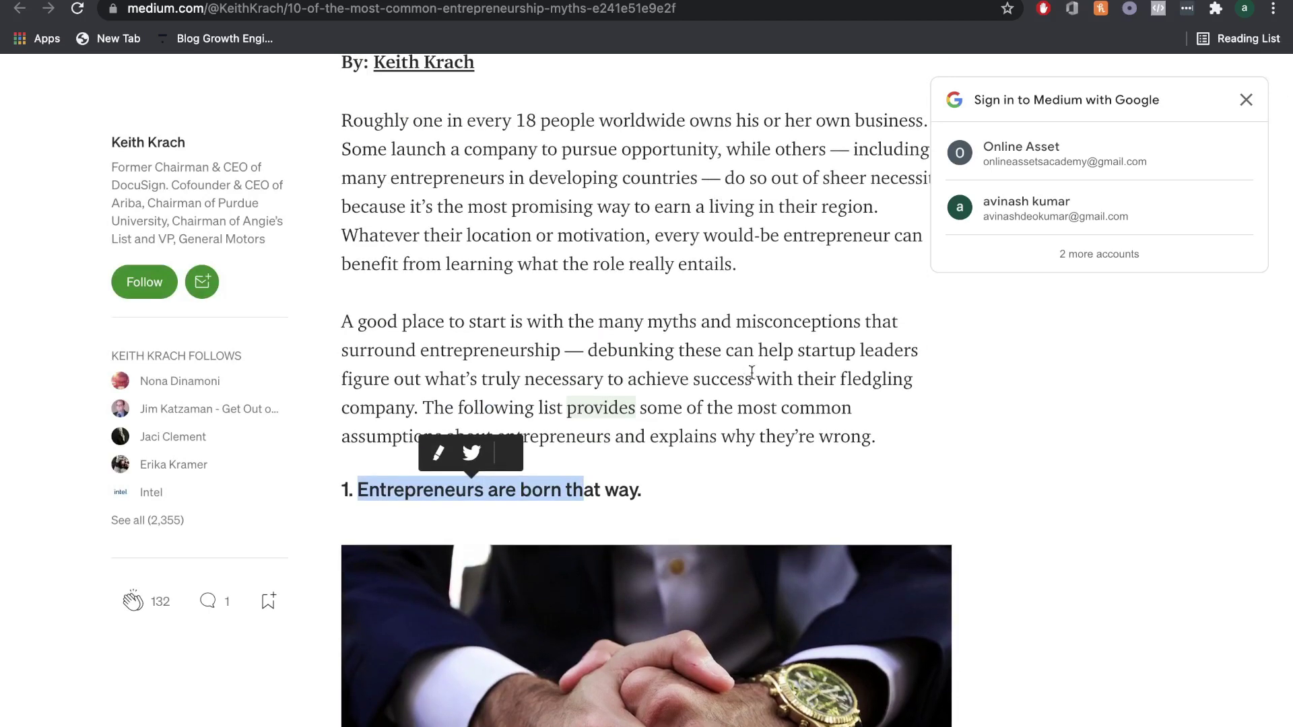
click(683, 485)
drag(661, 497, 362, 484)
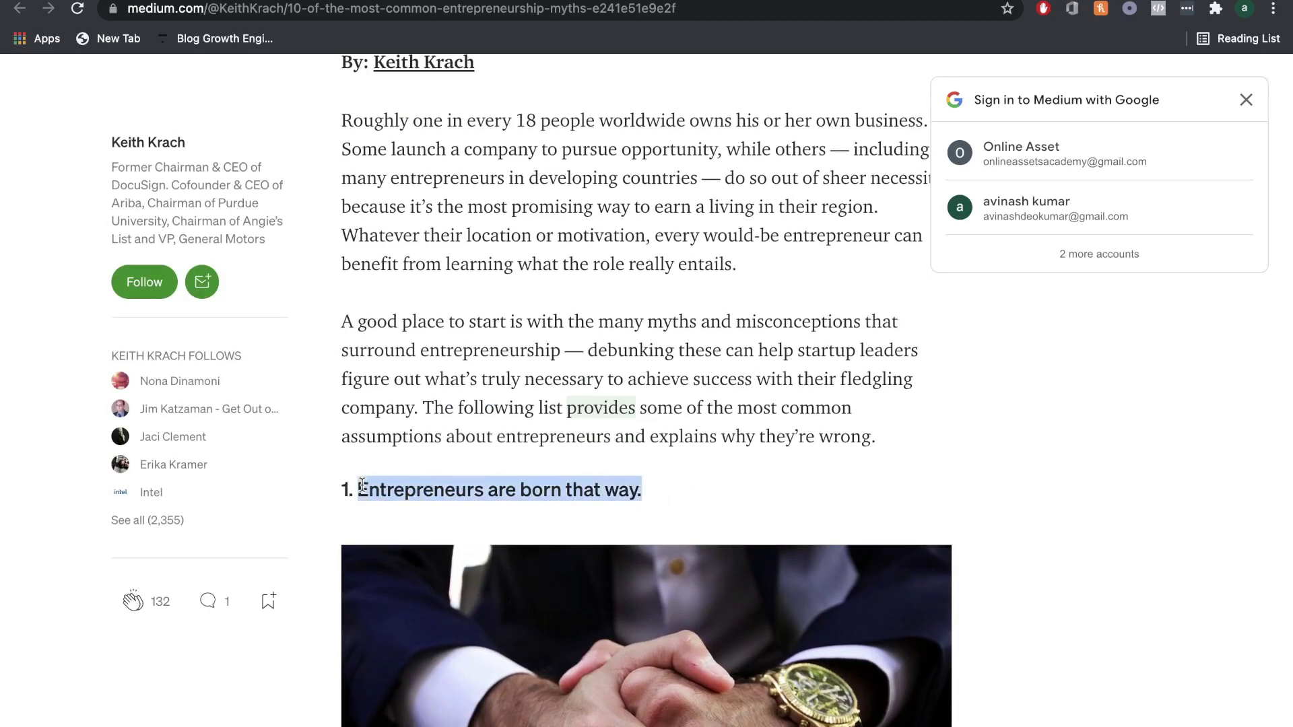
scroll(690, 414, down, 12)
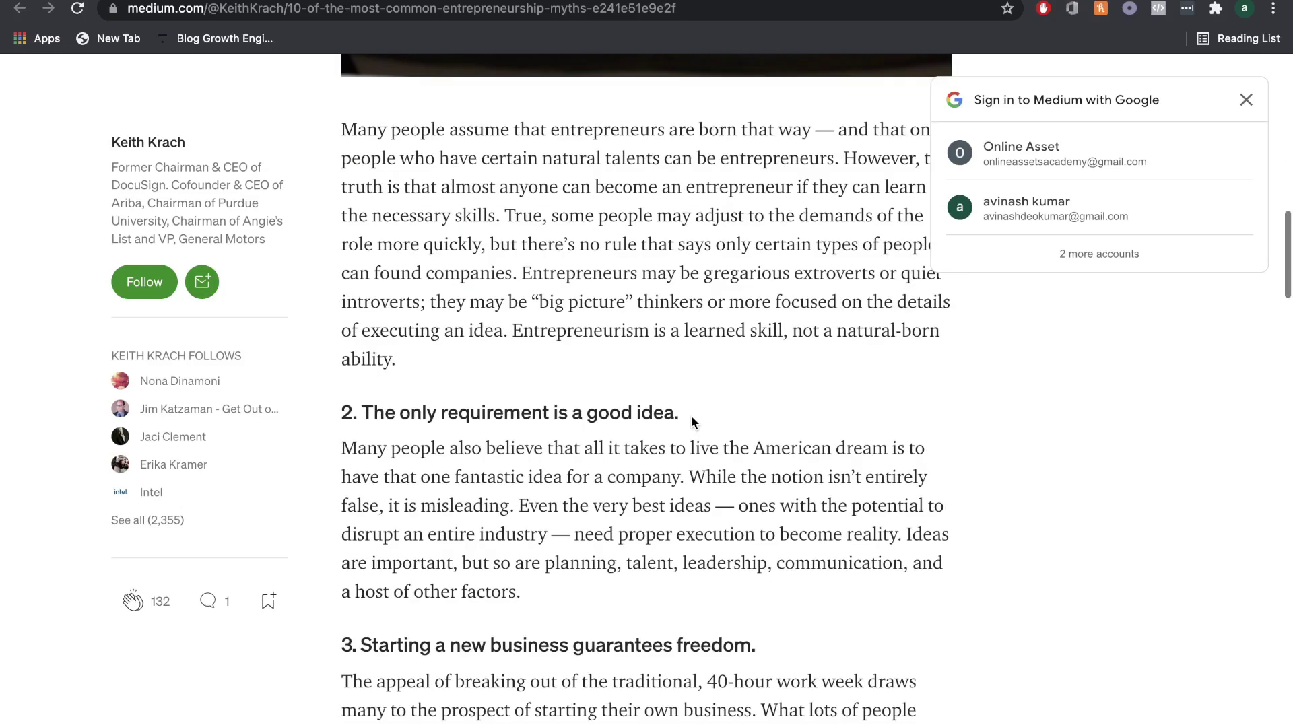
scroll(691, 415, down, 5)
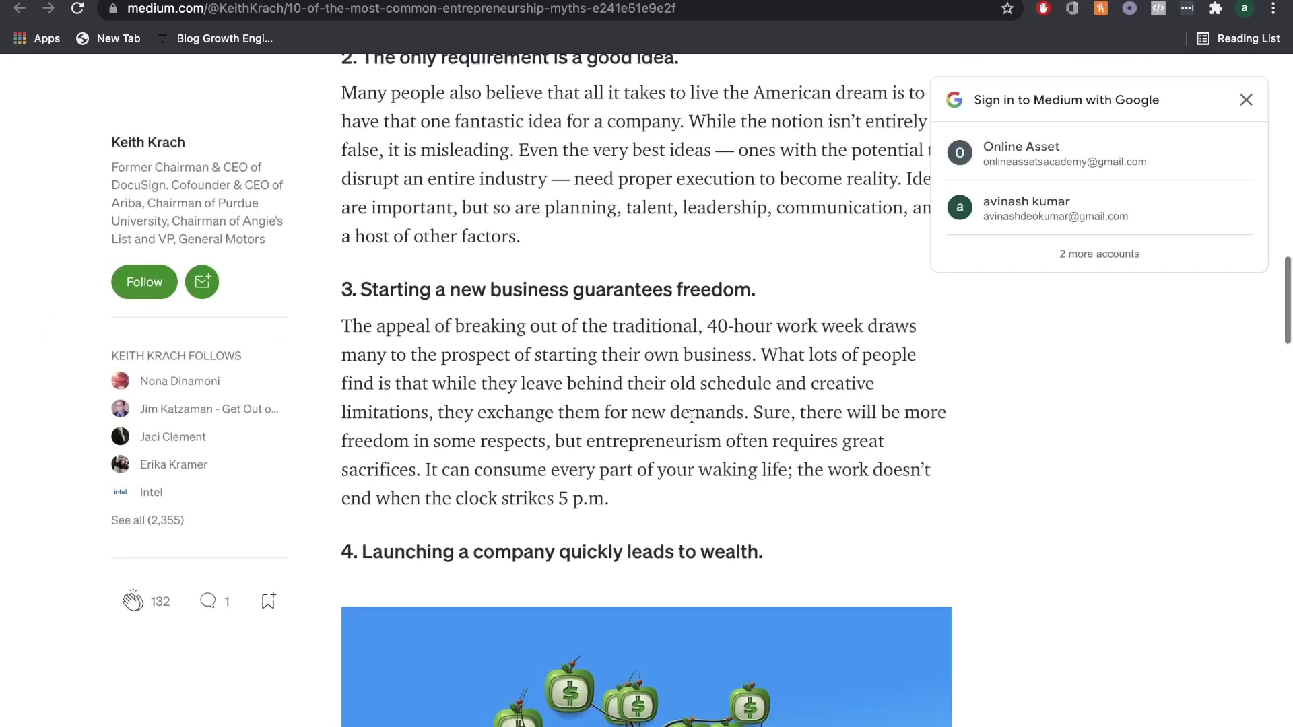
scroll(692, 417, down, 10)
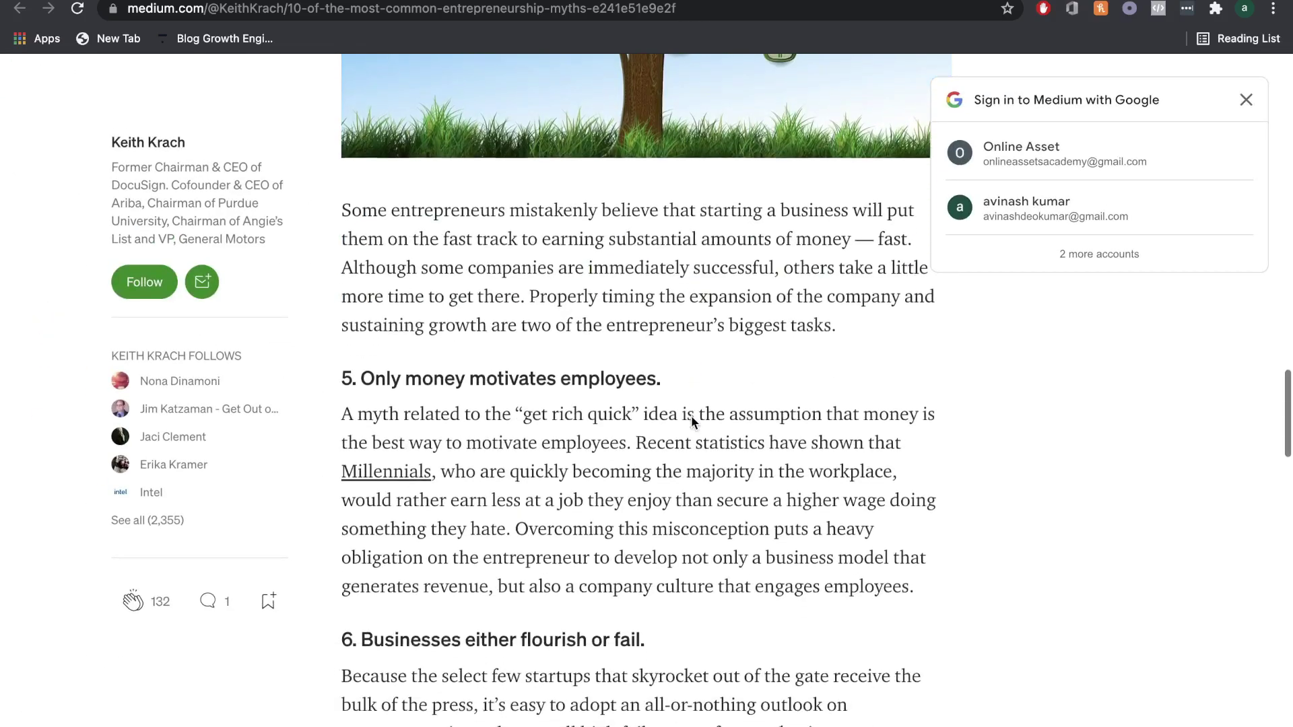
scroll(693, 421, down, 3)
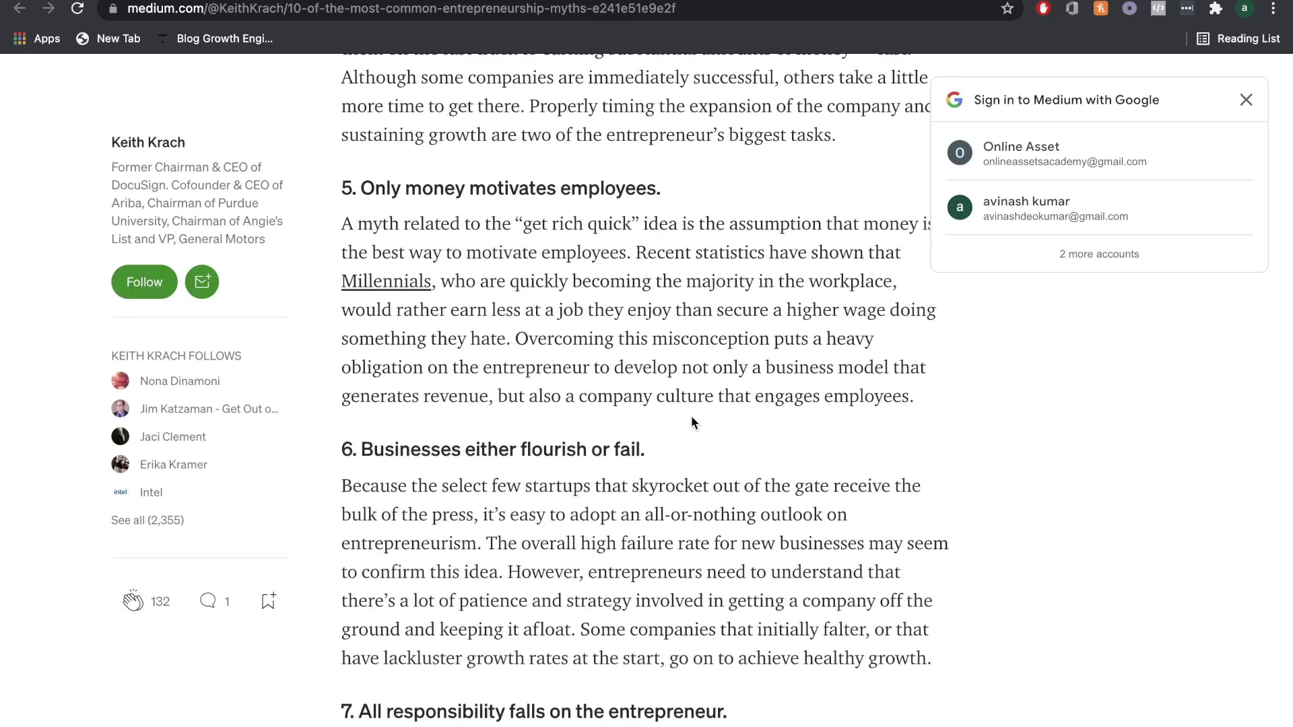
scroll(691, 415, down, 6)
- Copy the article heading "Businesses either flourish or fail." into the "10 Myths of Entrepreneurs You May Not Know" post, below "Entrepreneurs Have Limited Dedication"
scroll(363, 392, up, 5)
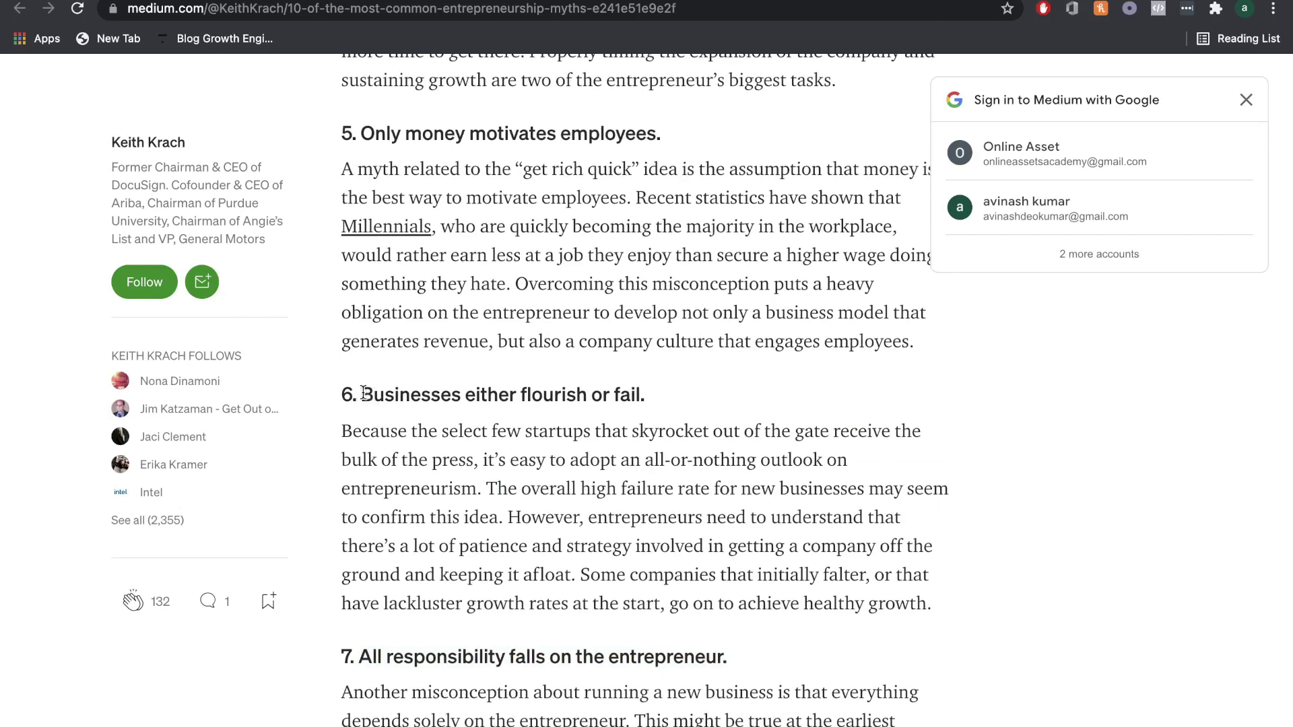
drag(363, 393, 674, 396)
key(ctrl+c)
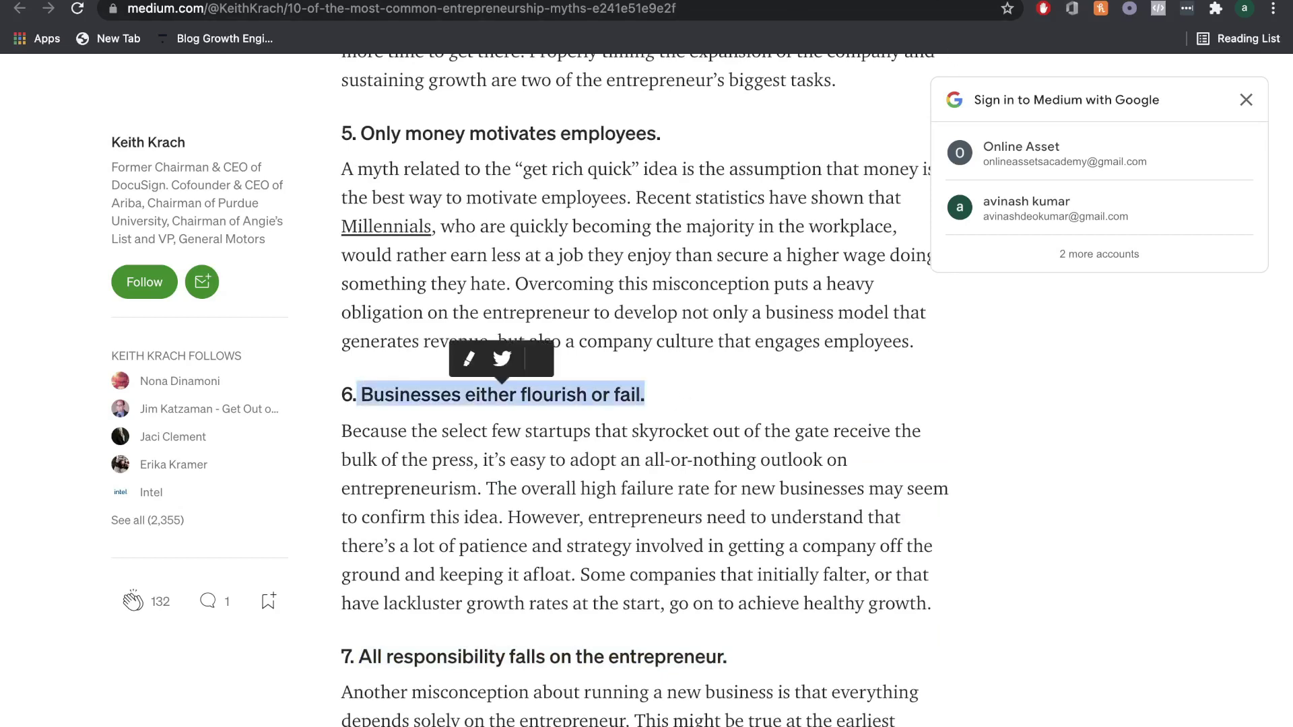
key(ctrl+Tab)
click(1016, 569)
key(Return)
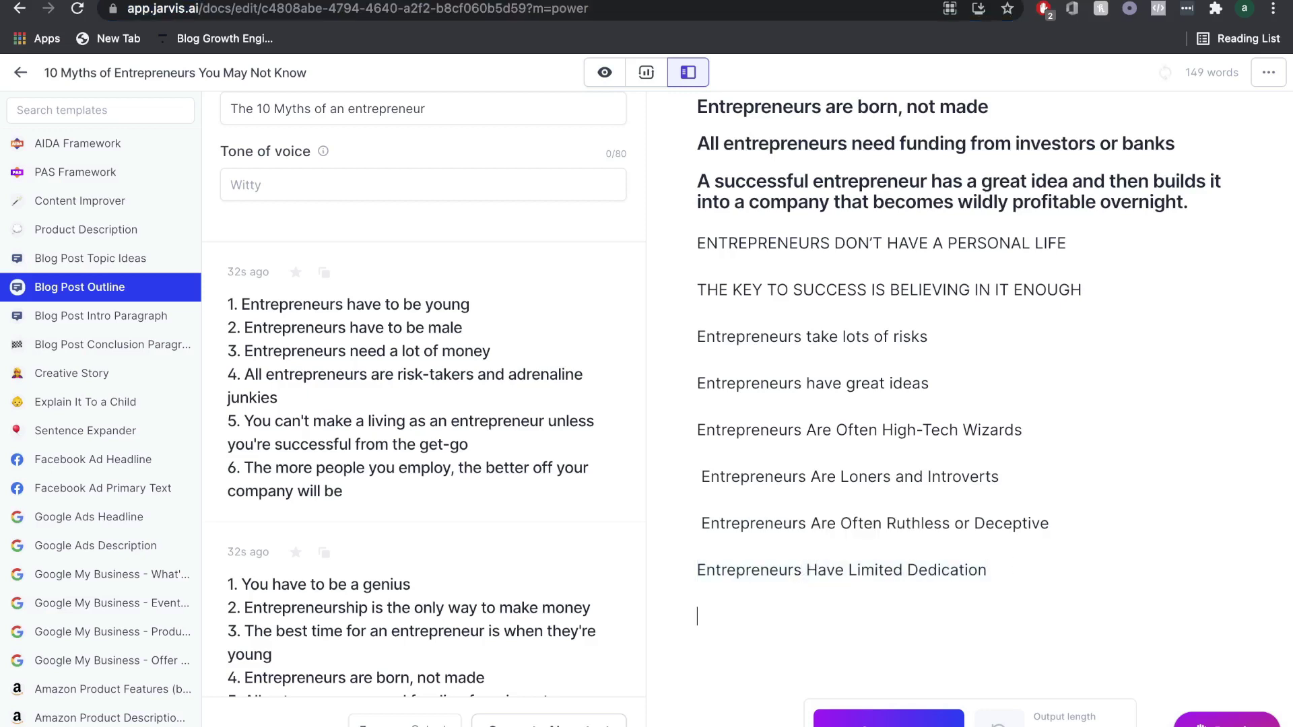
key(ctrl+v)
- Clear the heading formatting from the pasted line "Businesses either flourish or fail."
triple_click(903, 623)
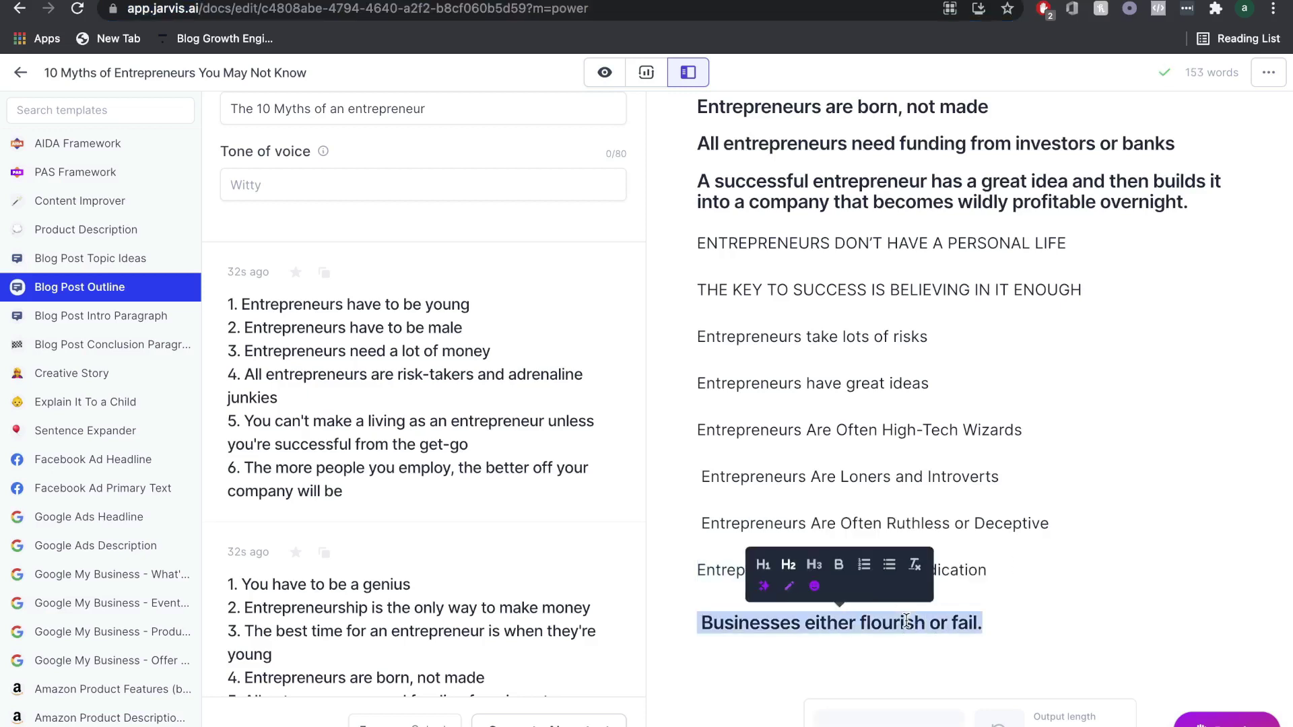
click(917, 569)
click(1017, 609)
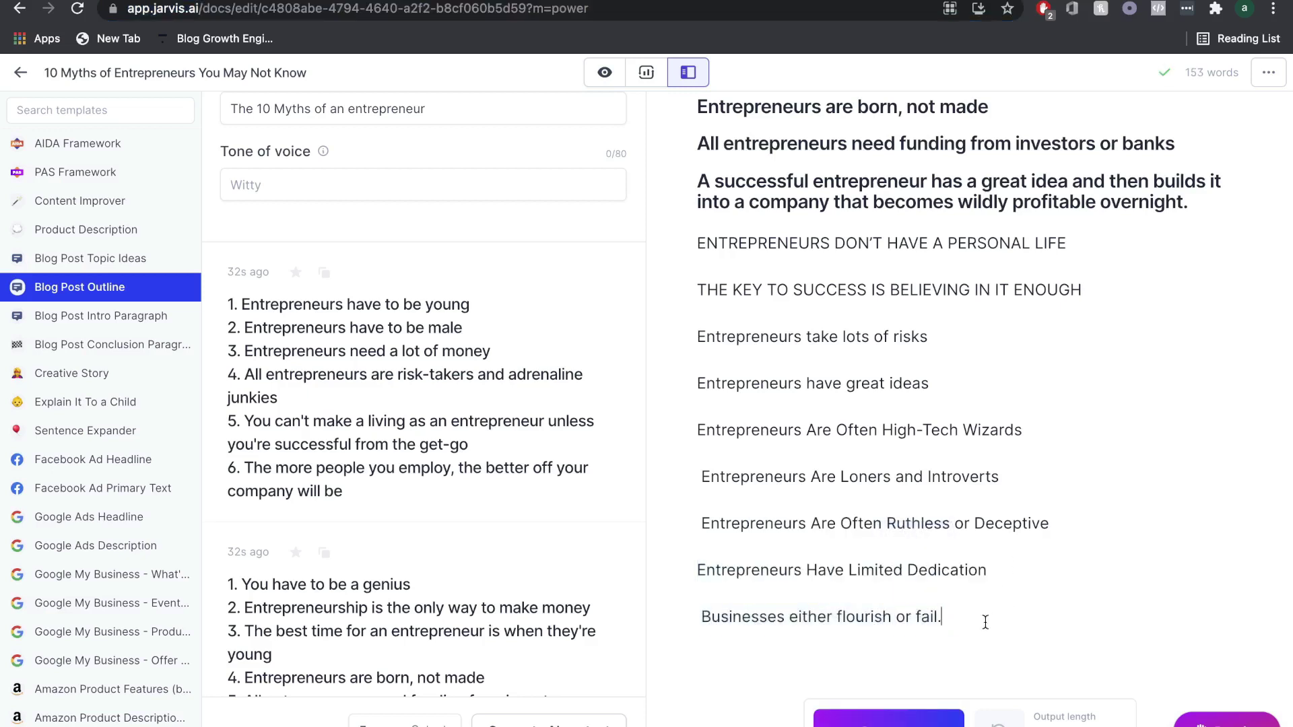
- Remove the leading spaces from the three indented myth lines and add "All responsibility falls on the entrepreneur." as the final line
click(700, 523)
key(BackSpace)
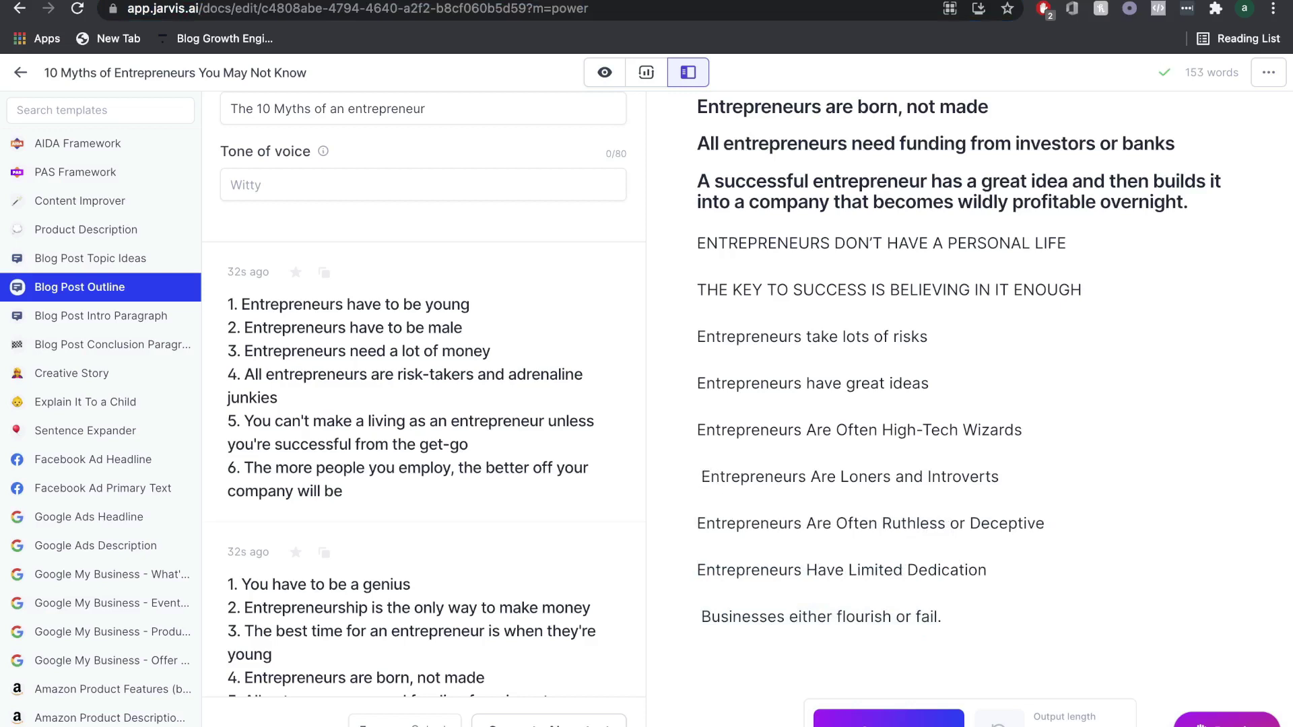
click(701, 476)
key(BackSpace)
scroll(814, 661, down, 1)
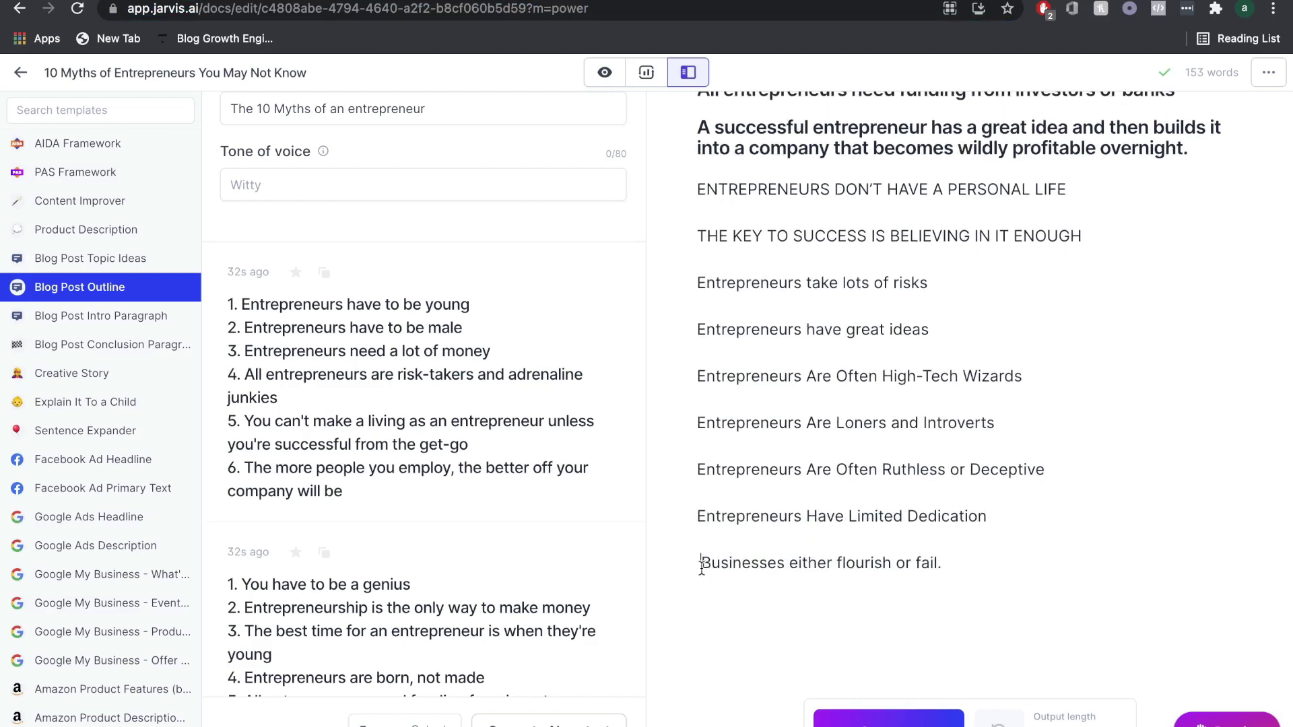
click(701, 563)
key(BackSpace)
text(All responsibility falls on the entrepreneur.)
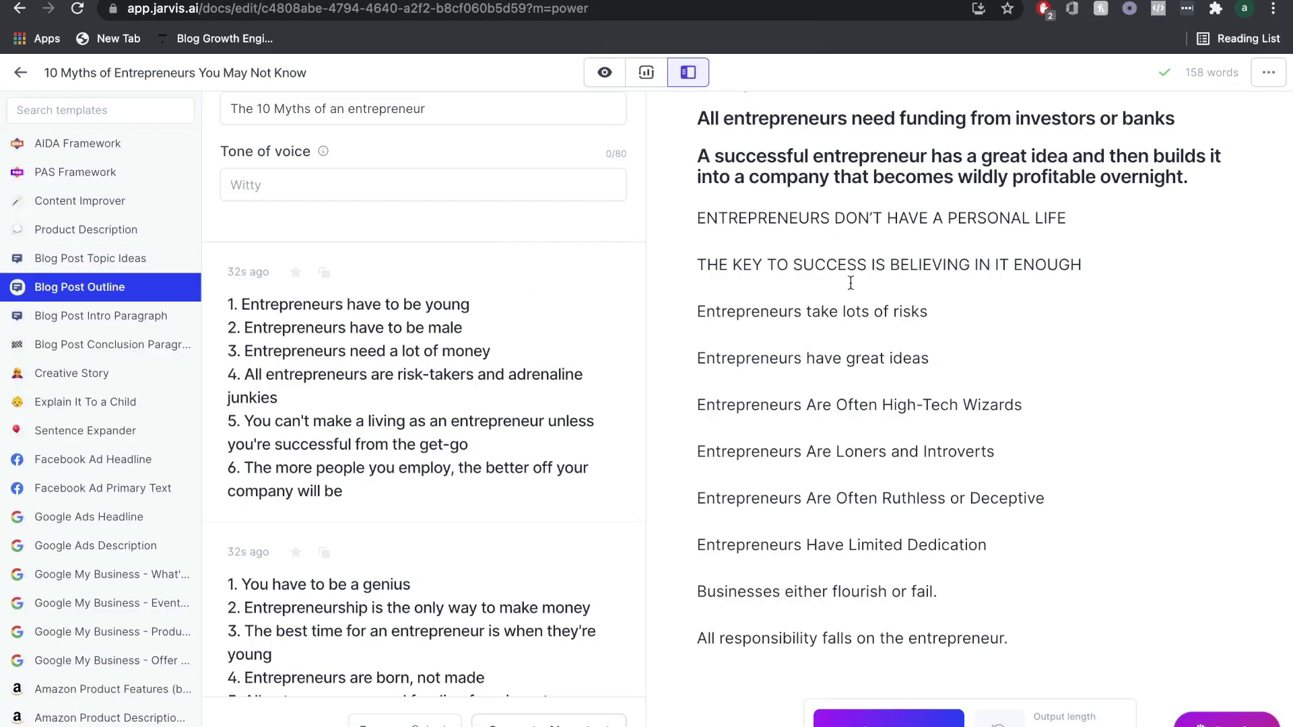
- Copy the plain-text myth lines from "ENTREPRENEURS DON'T HAVE A PERSONAL LIFE" through "All responsibility falls on the entrepreneur."
scroll(850, 283, down, 1)
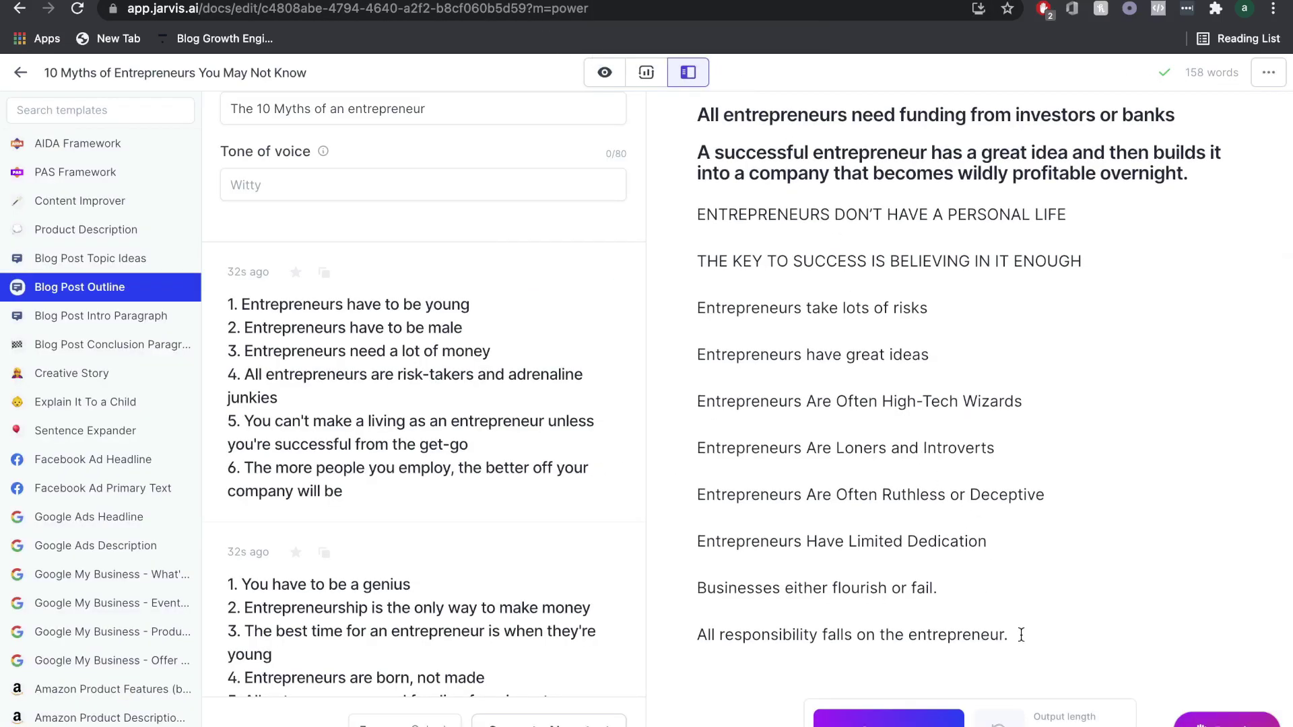
drag(1008, 634, 688, 209)
key(ctrl+c)
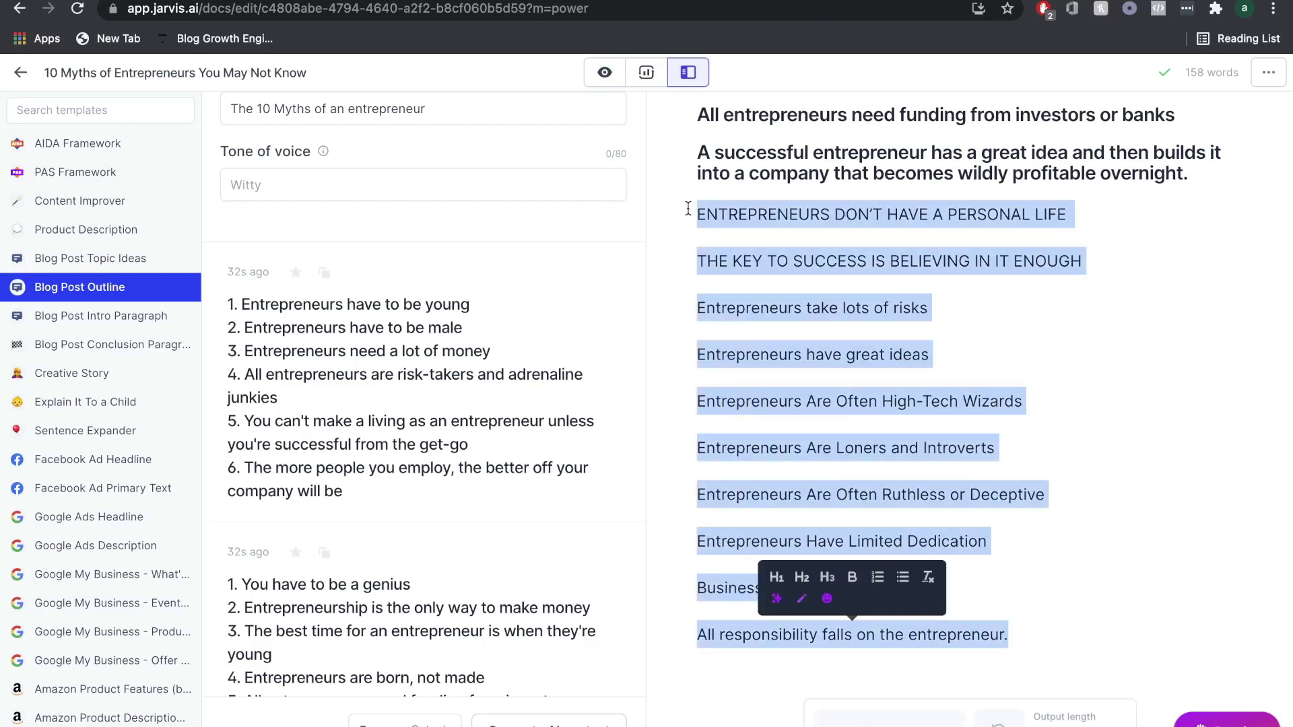
scroll(1030, 344, up, 2)
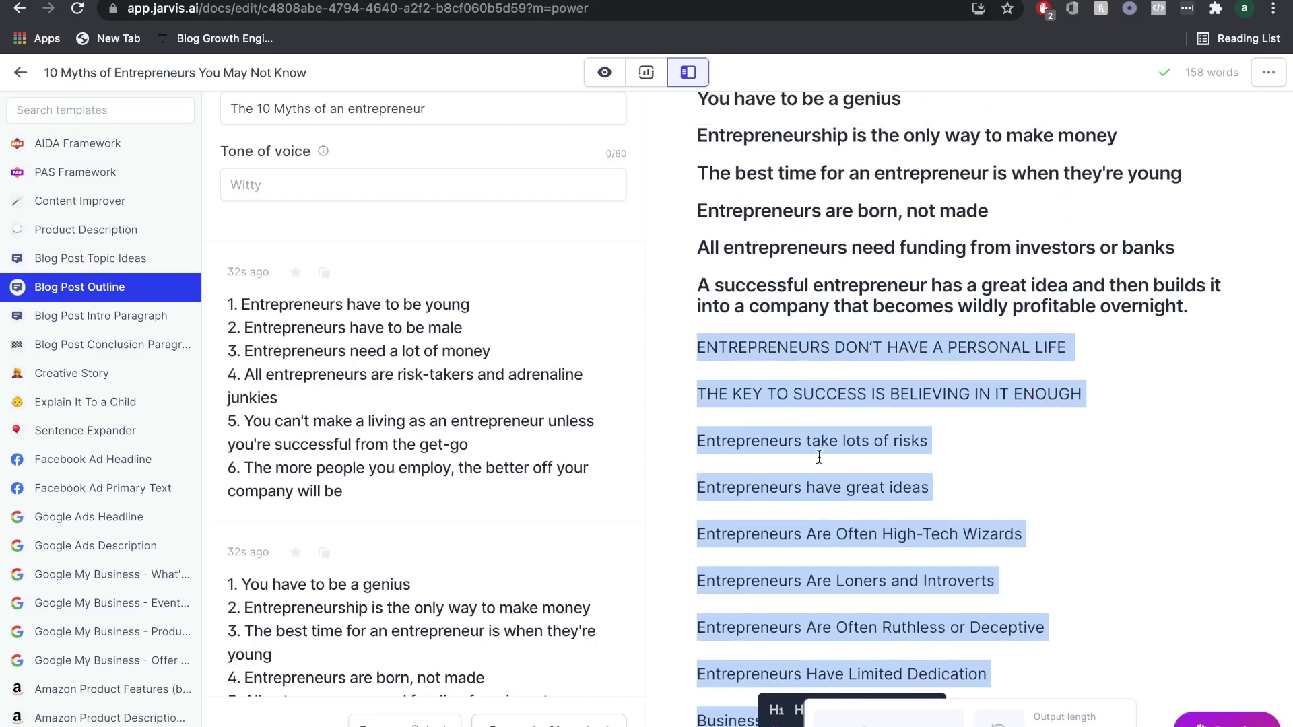
scroll(819, 457, up, 2)
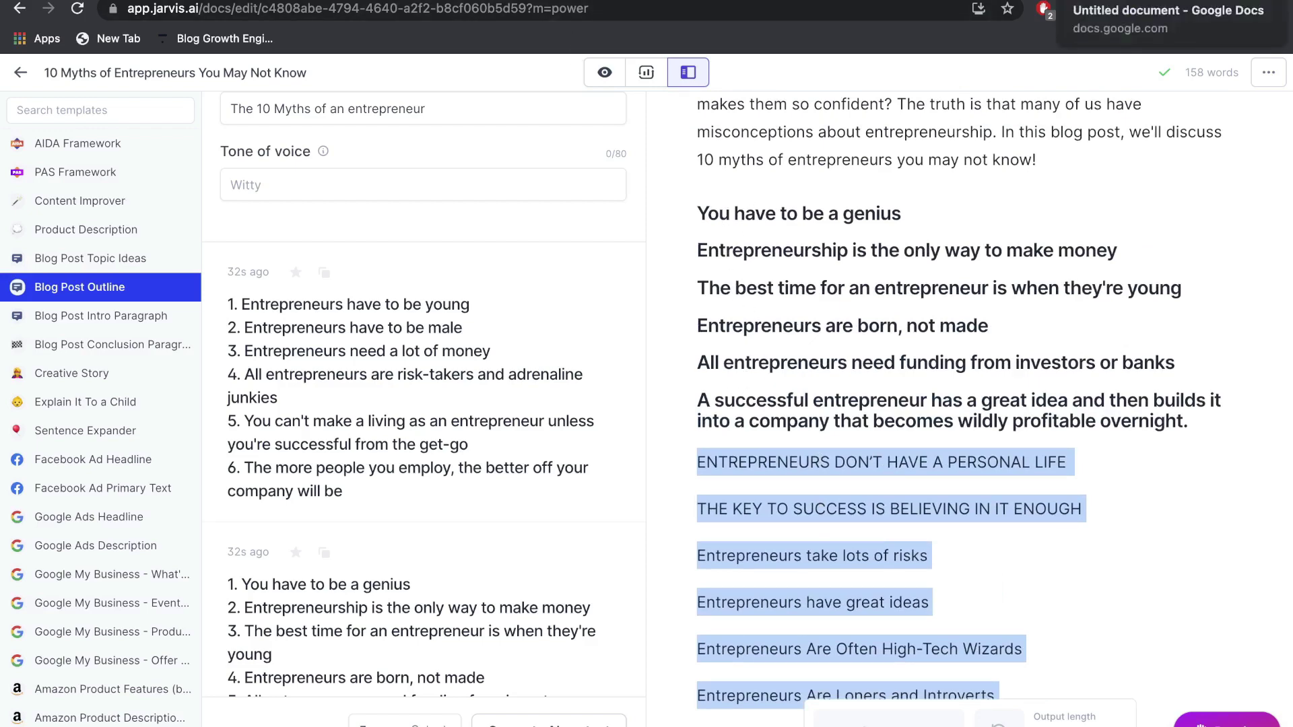
- Paste the copied myth lines into the untitled Google Docs document and add "Introduction" as the first line
click(1111, 1)
key(ctrl+v)
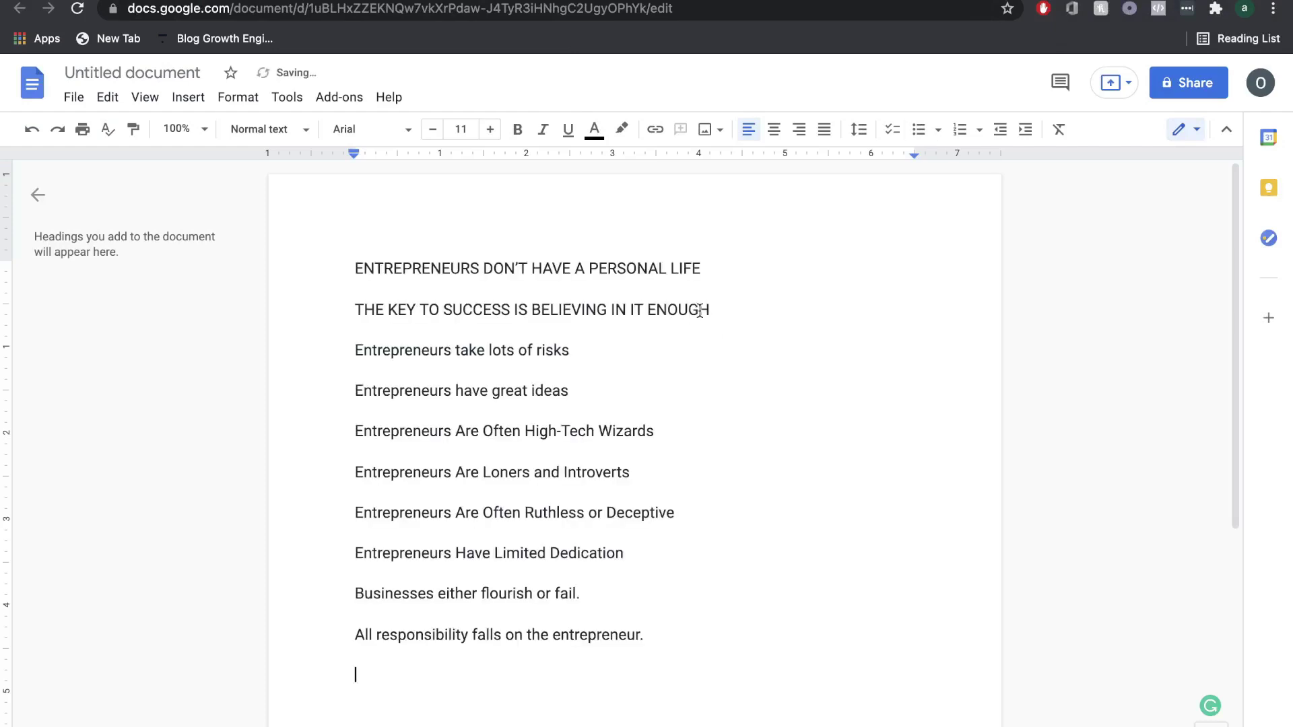
click(344, 268)
key(Return)
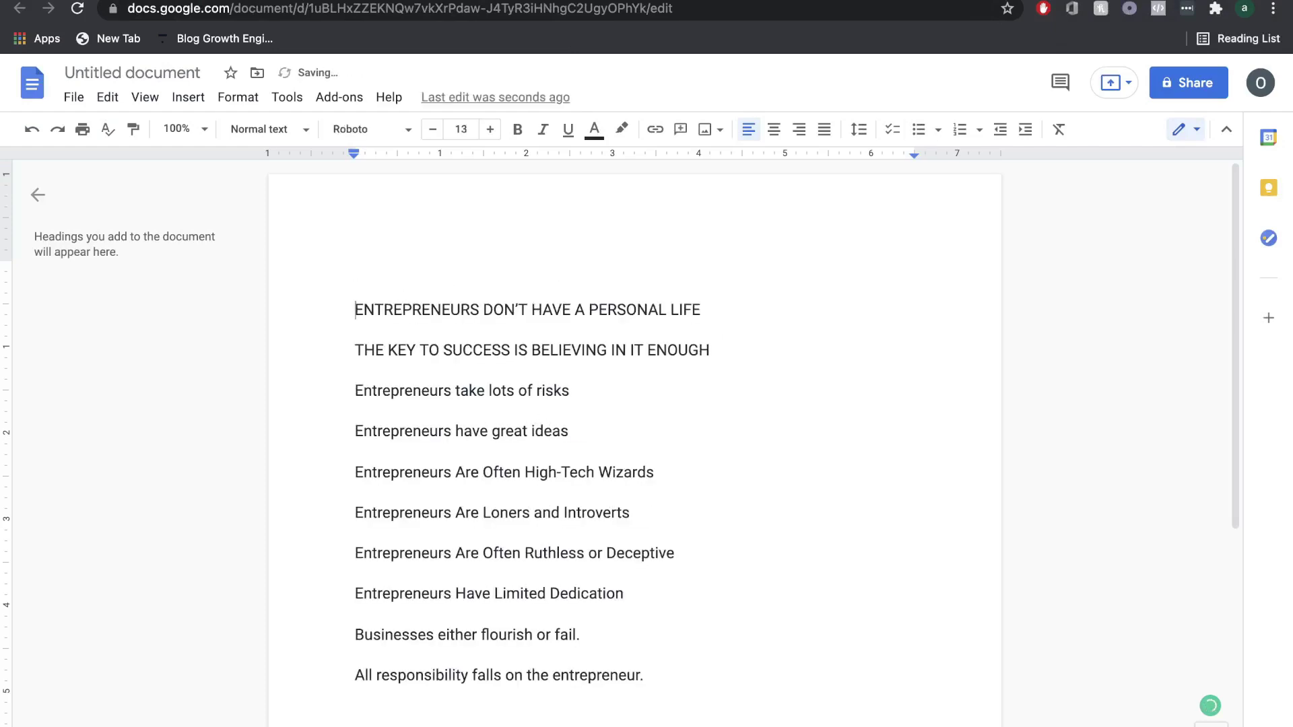
key(Up)
text(Introduction)
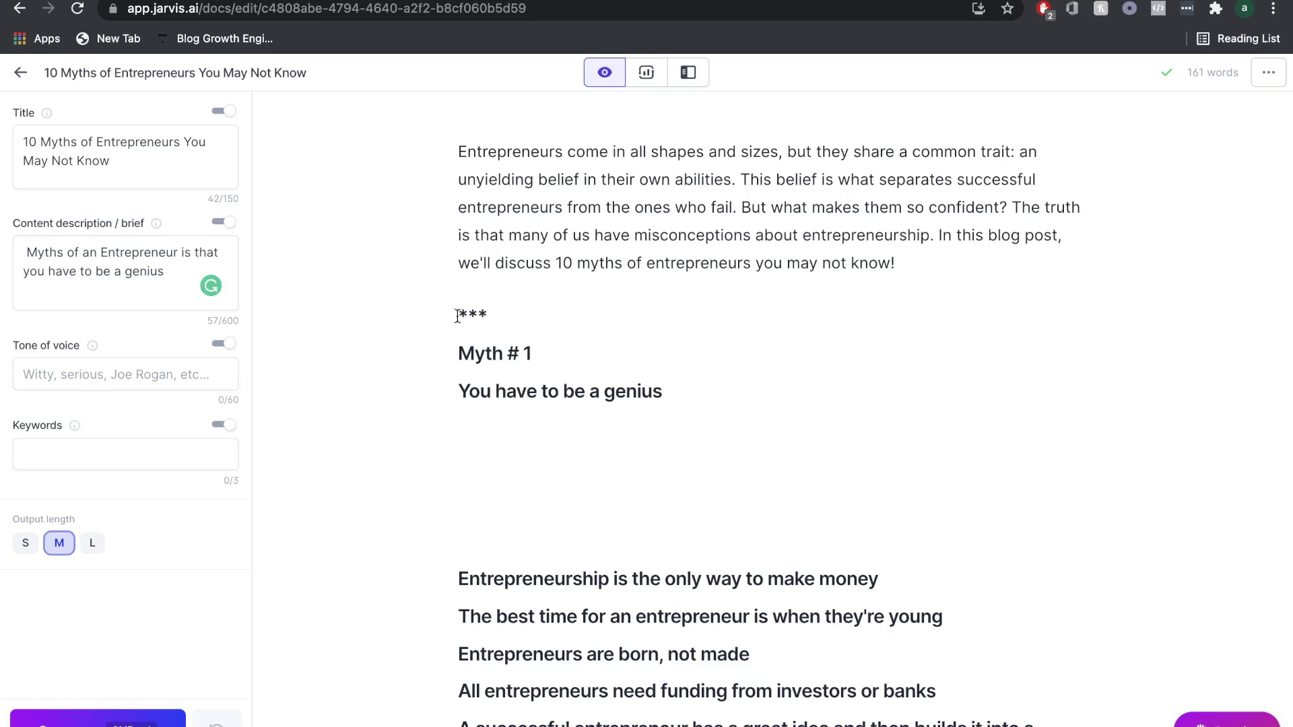
- Generate text with output length L below the heading "You have to be a genius" under Myth # 1
drag(494, 313, 448, 311)
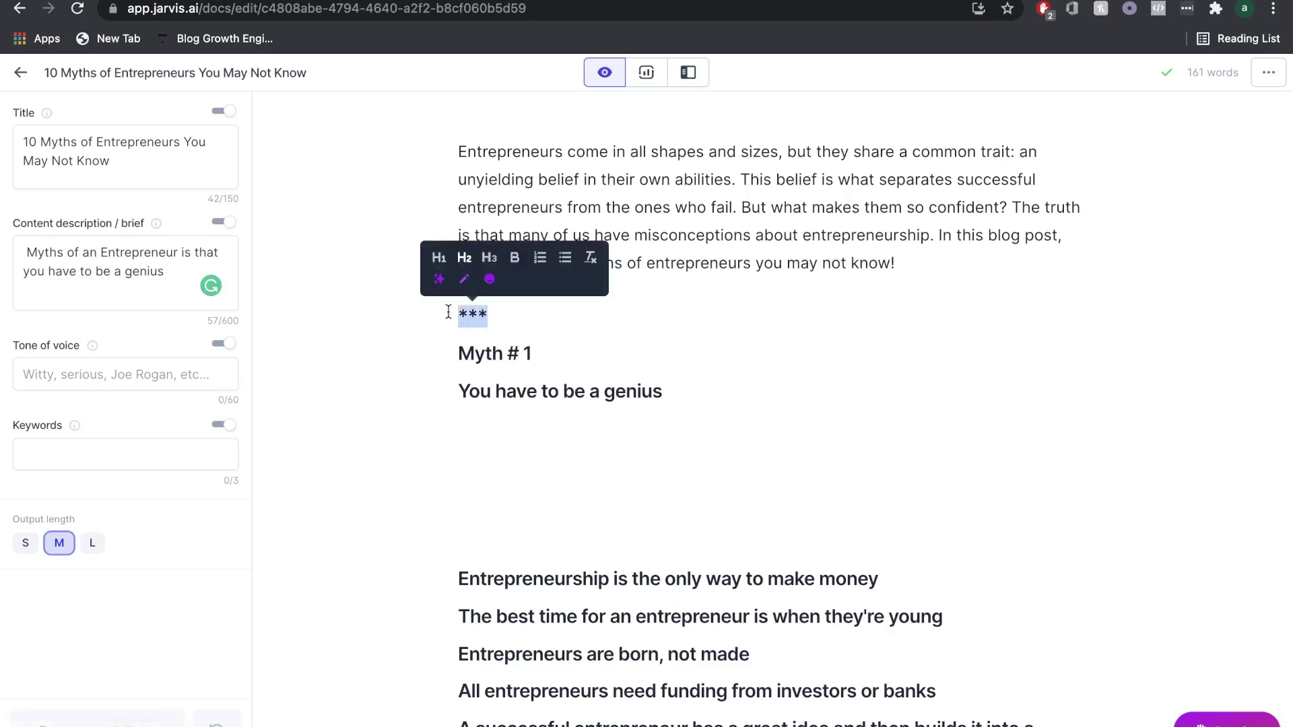
click(559, 205)
triple_click(559, 205)
click(528, 422)
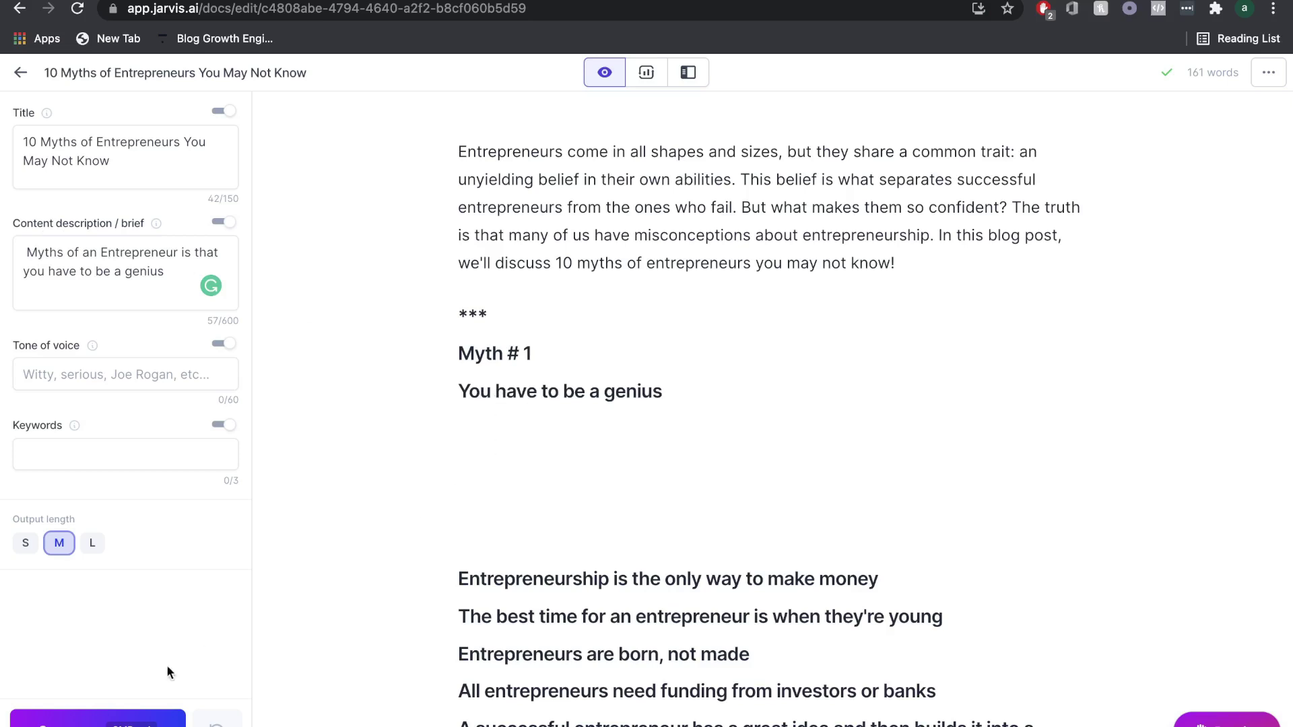
click(91, 544)
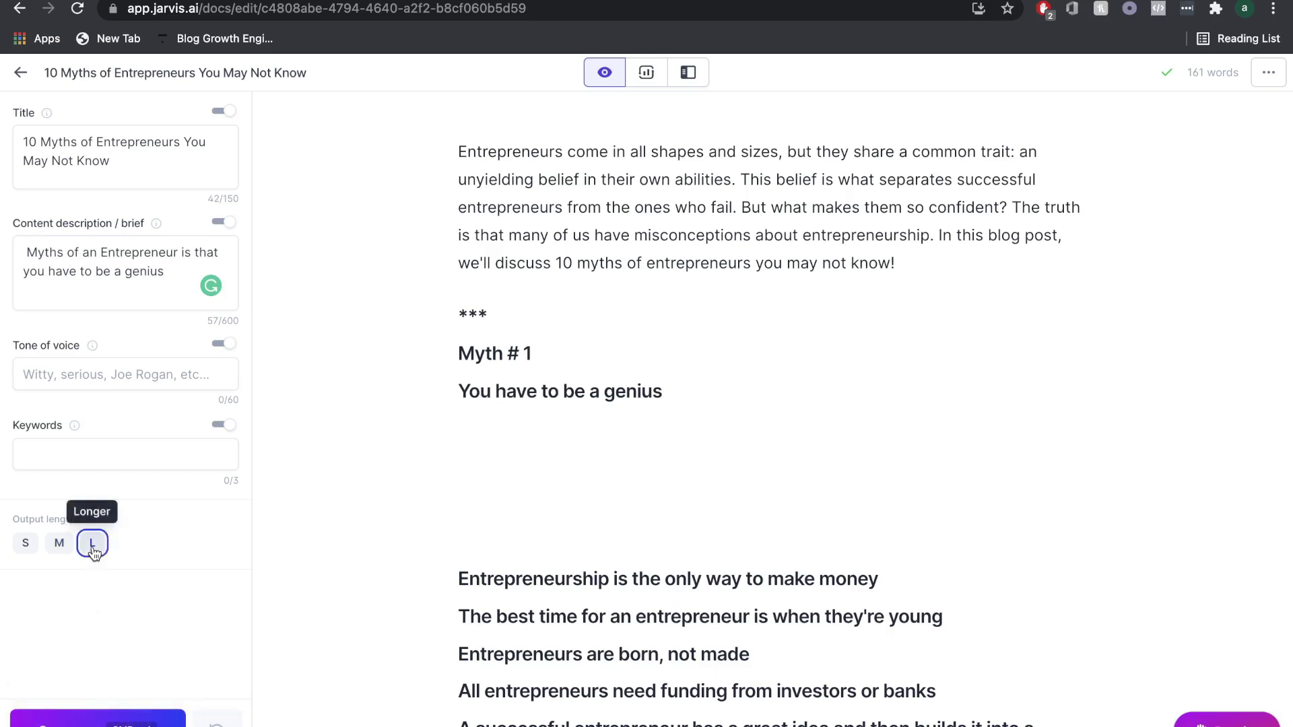
click(89, 721)
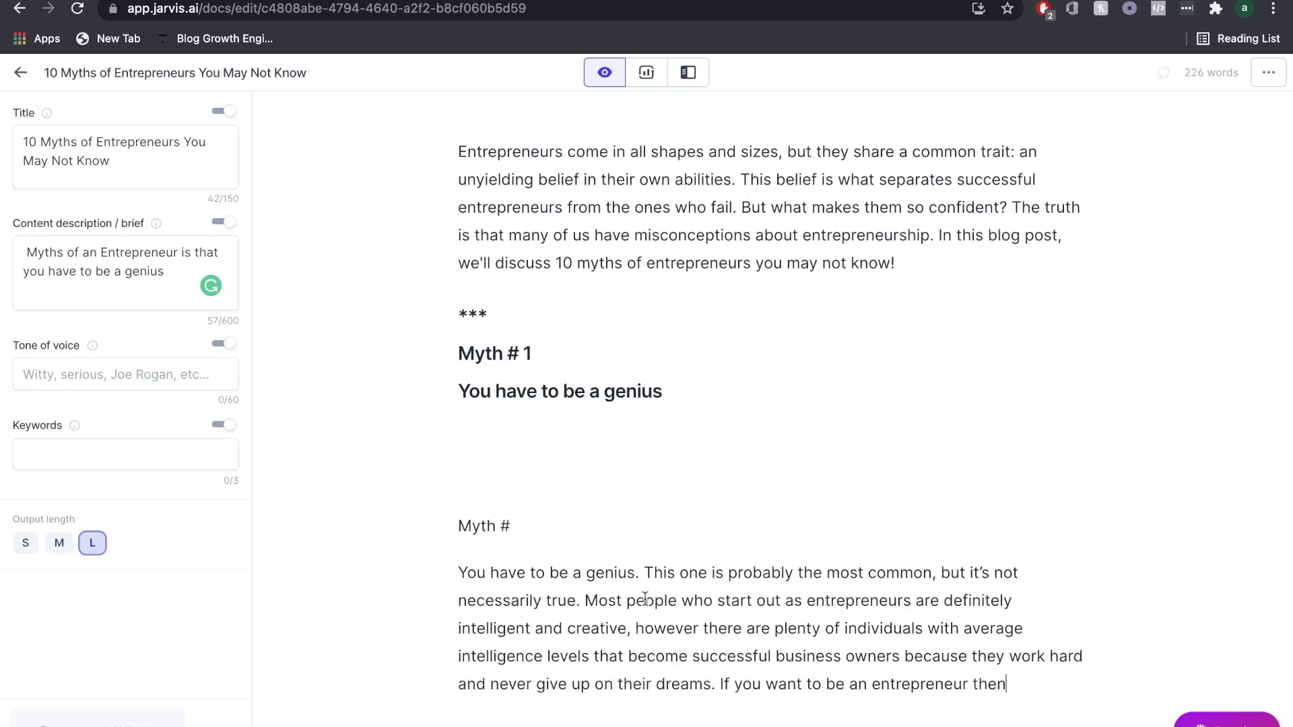
scroll(629, 441, down, 3)
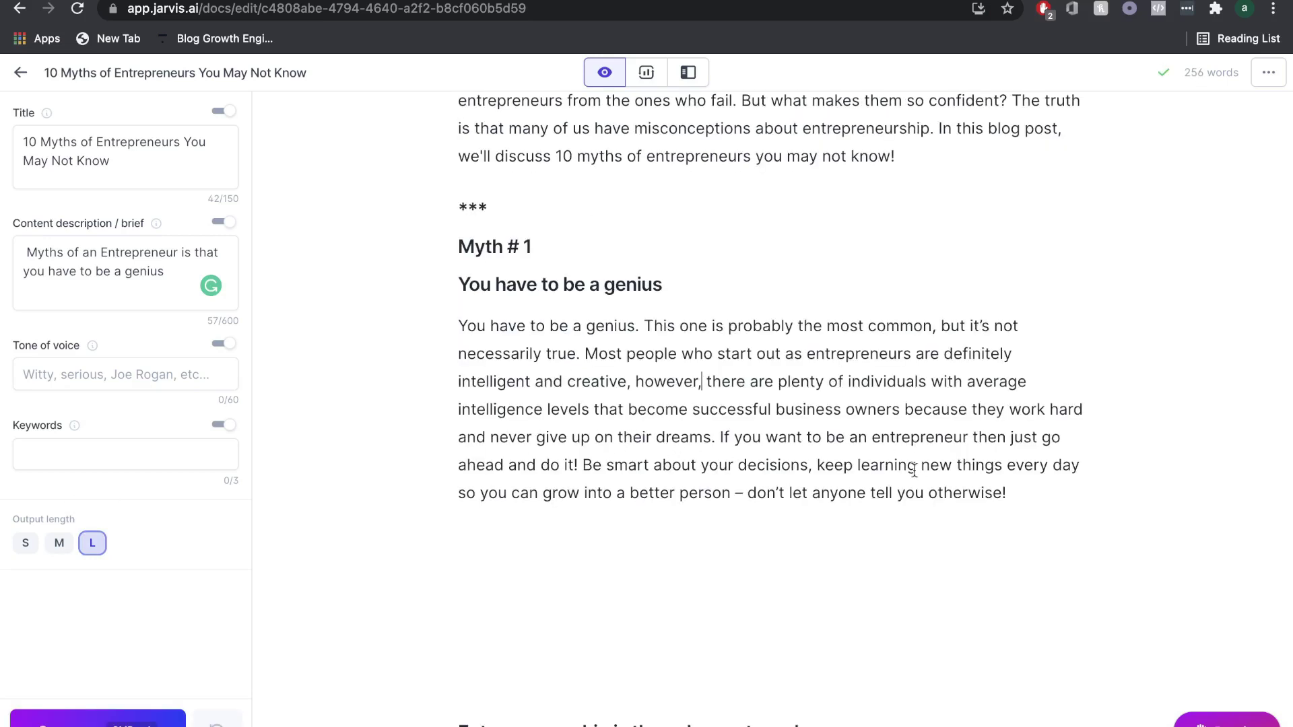
- Remove the surplus blank lines between the Myth # 1 paragraph and the heading "Entrepreneurship is the only way to make money"
click(1022, 491)
drag(1022, 491, 448, 289)
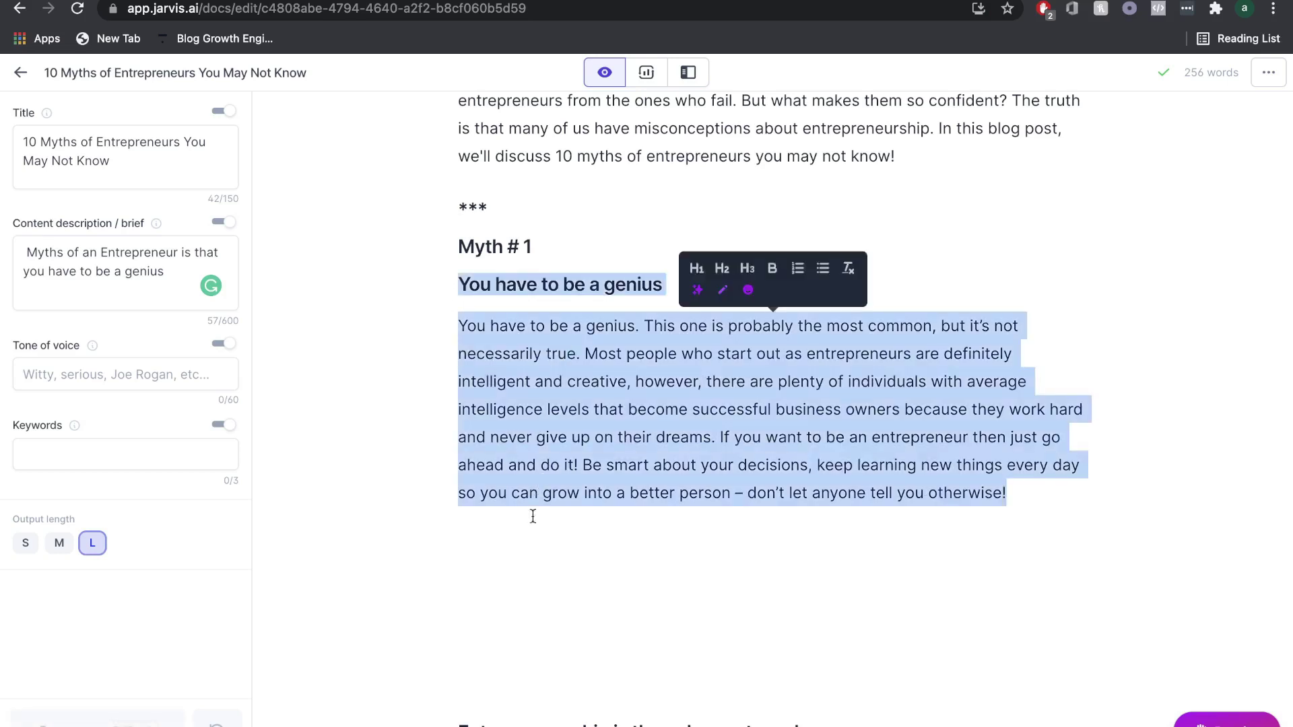
click(545, 525)
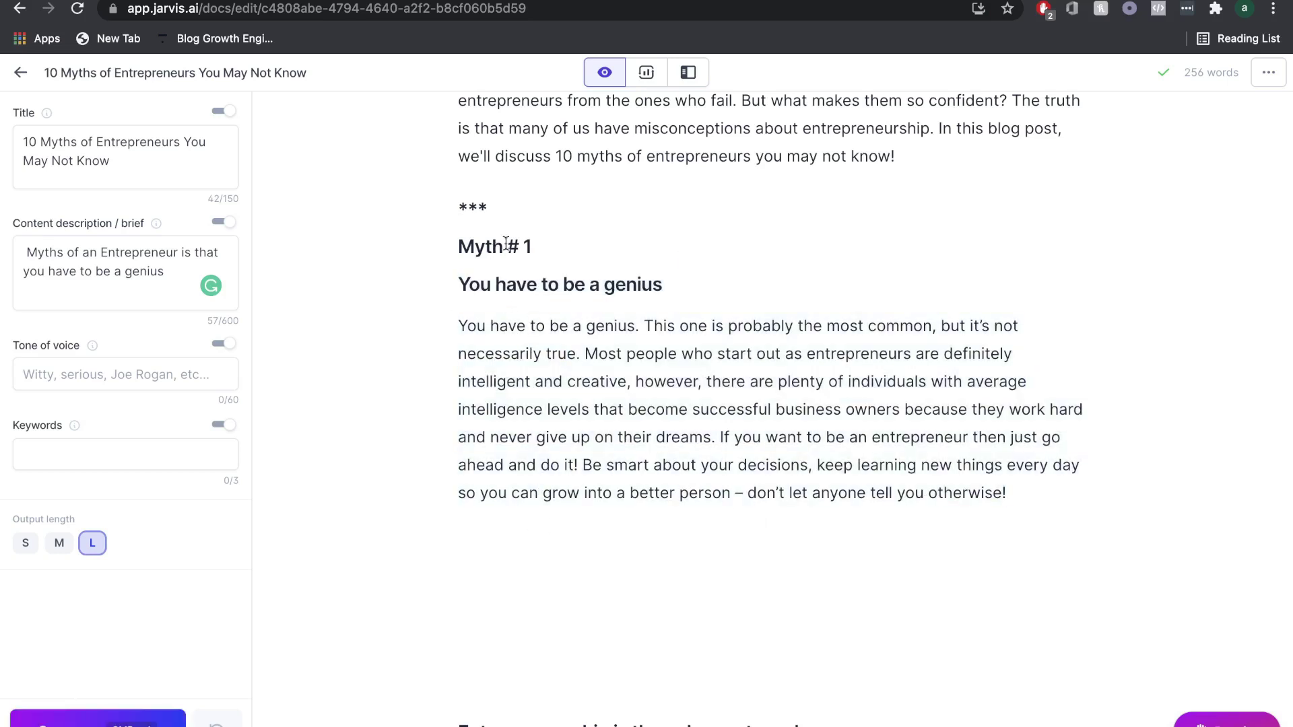
click(458, 711)
key(BackSpace)
key(BackSpace)
key(BackSpace)
key(BackSpace)
key(BackSpace)
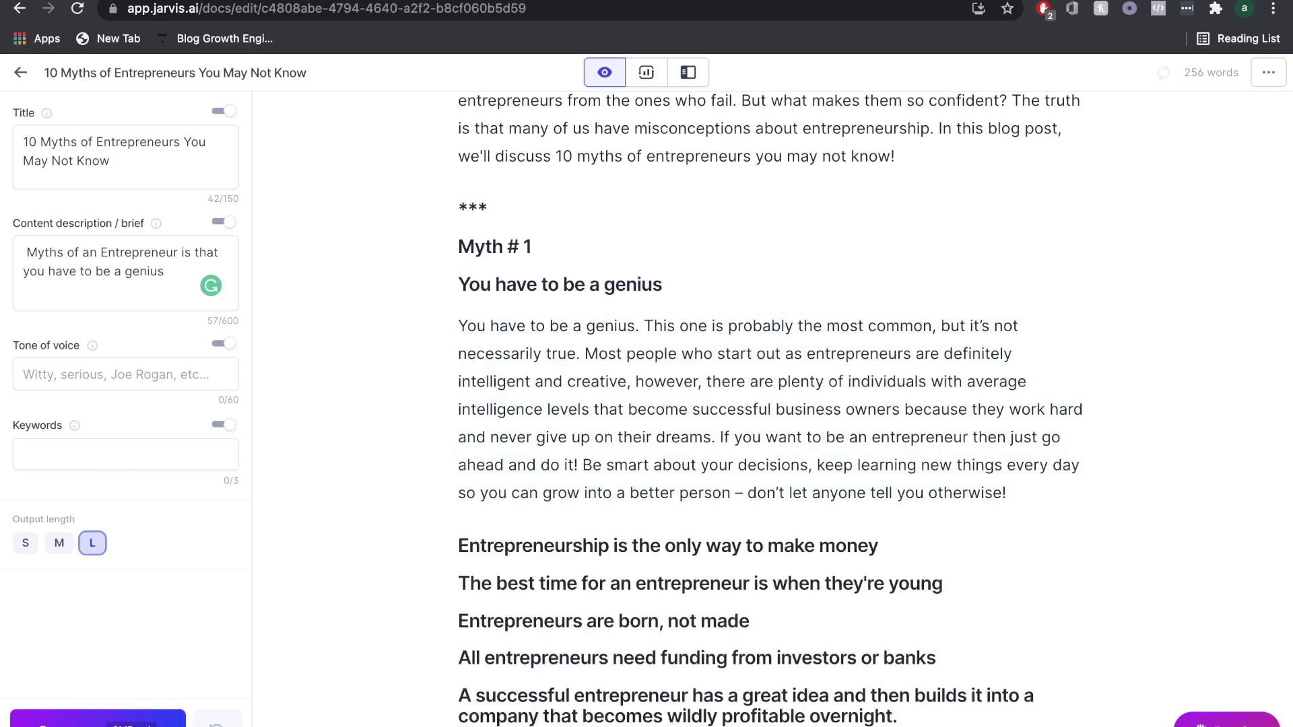
key(Return)
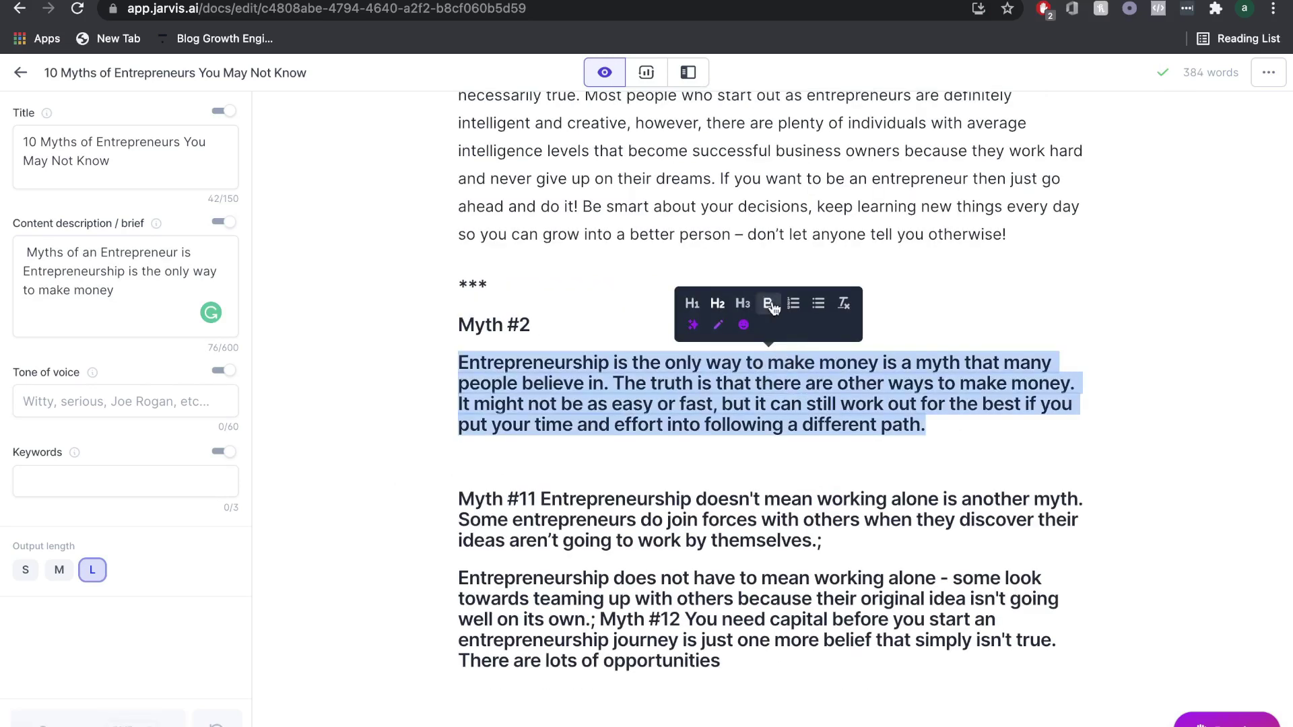
- Clear the heading formatting from the Myth #2 paragraph and add a line above it reading "Entrepreneurship", correcting its spelling
click(844, 305)
click(626, 450)
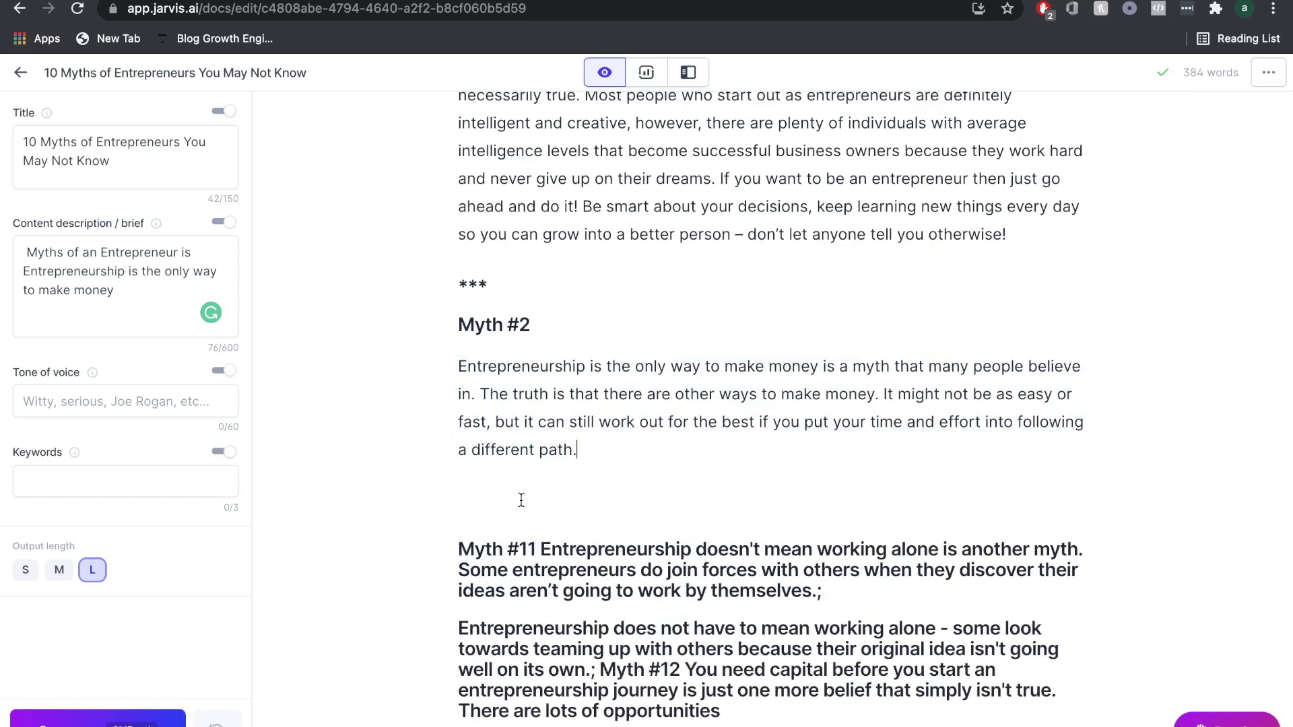
click(538, 325)
key(Return)
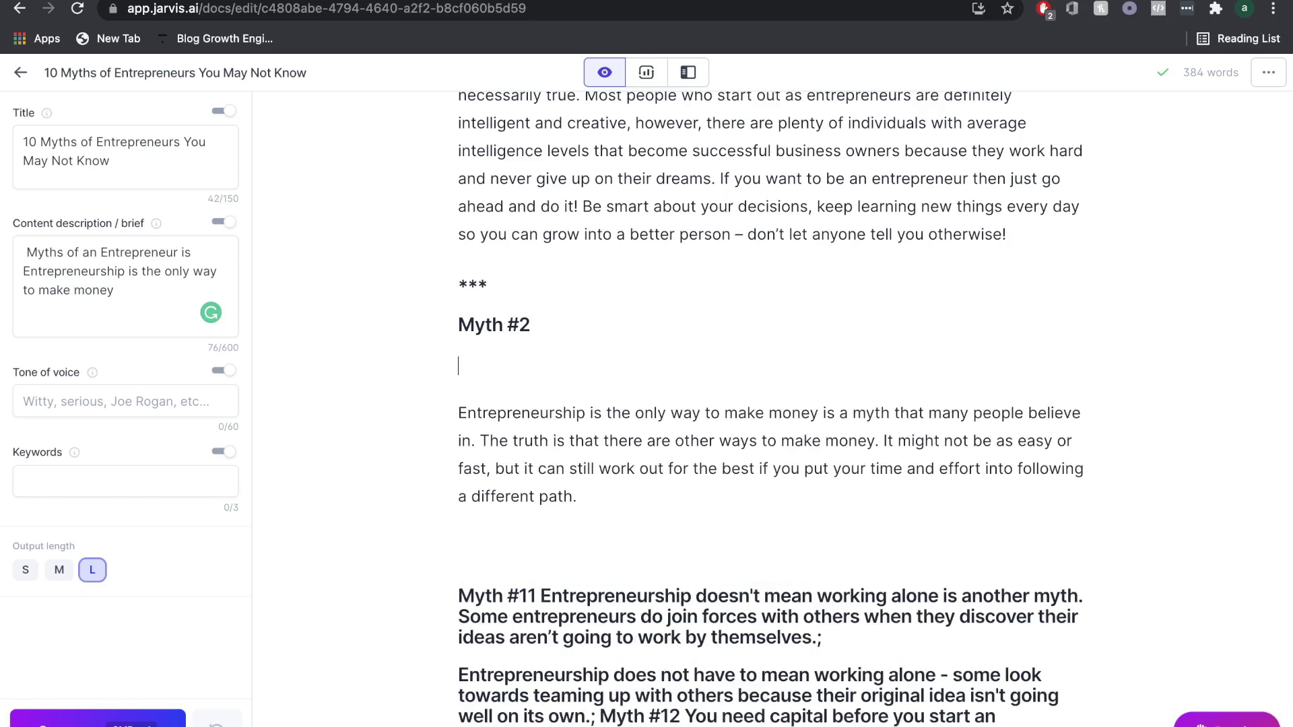
text(Entreprenurship)
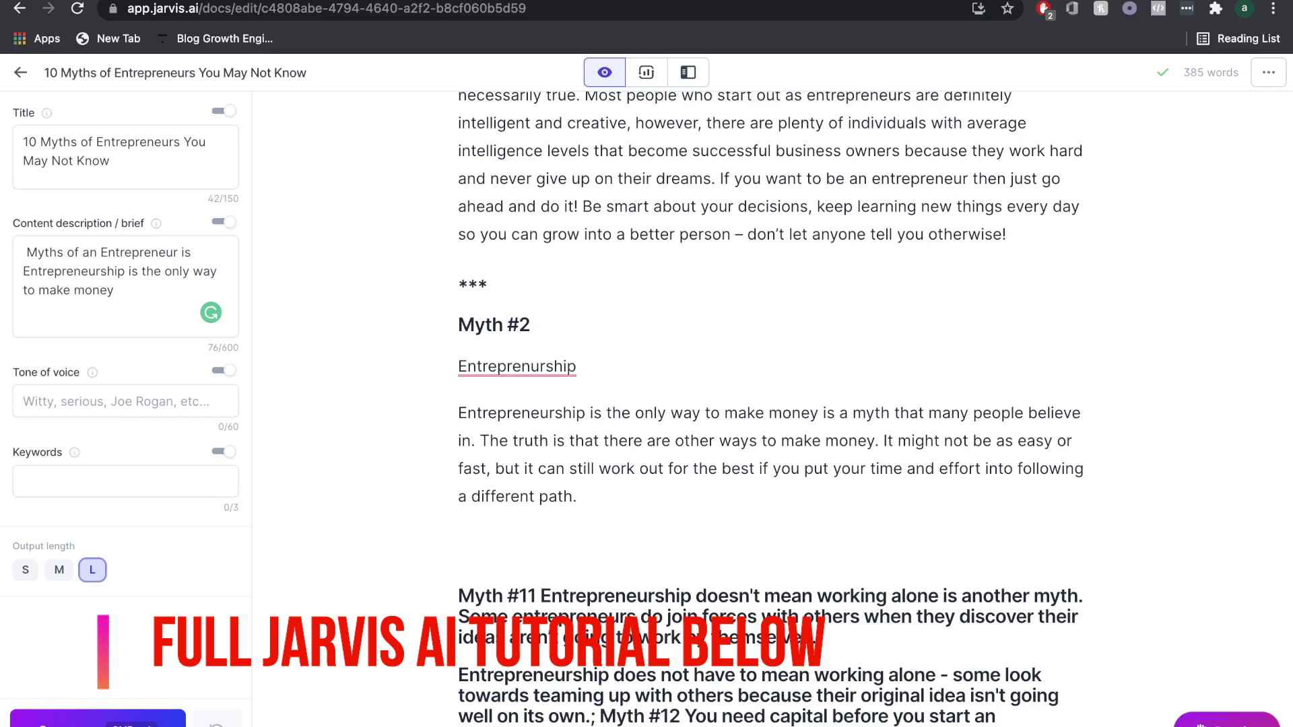
mouse_move(517, 367)
click(502, 402)
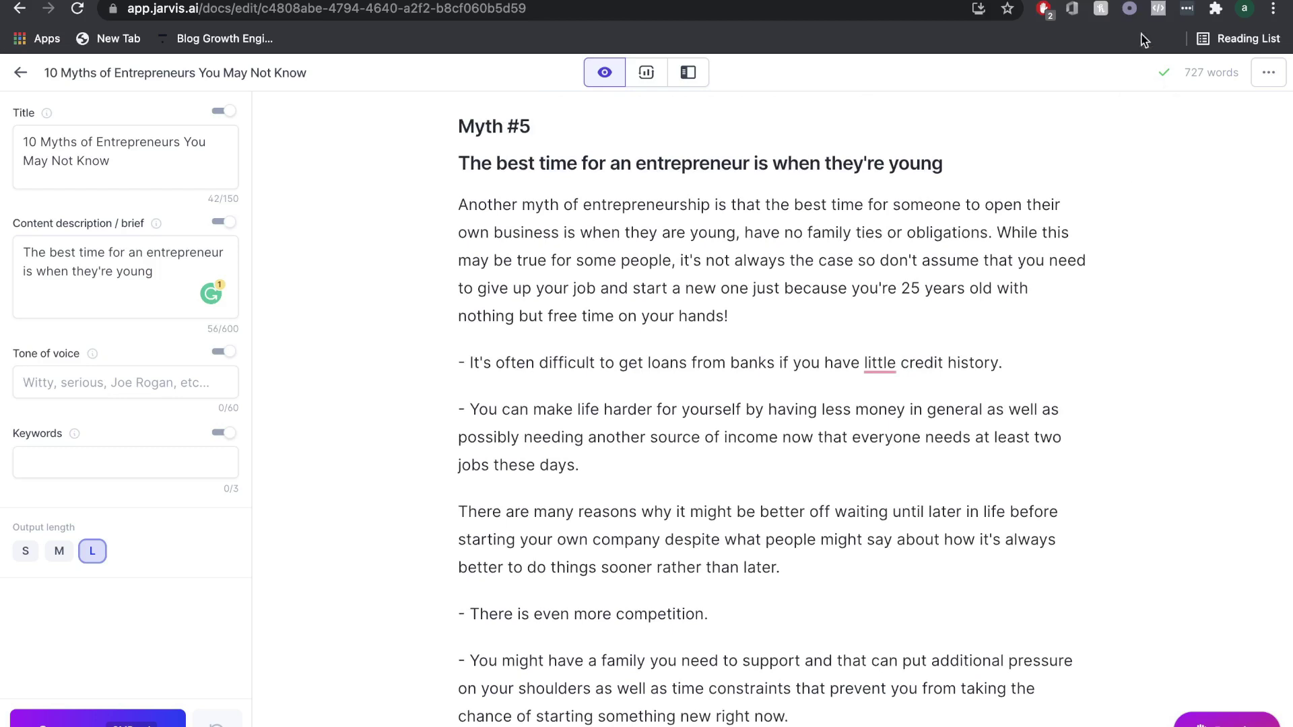
- Check the myth outline in the untitled Google Docs document and return to the Jarvis post
key(ctrl+Tab)
click(713, 330)
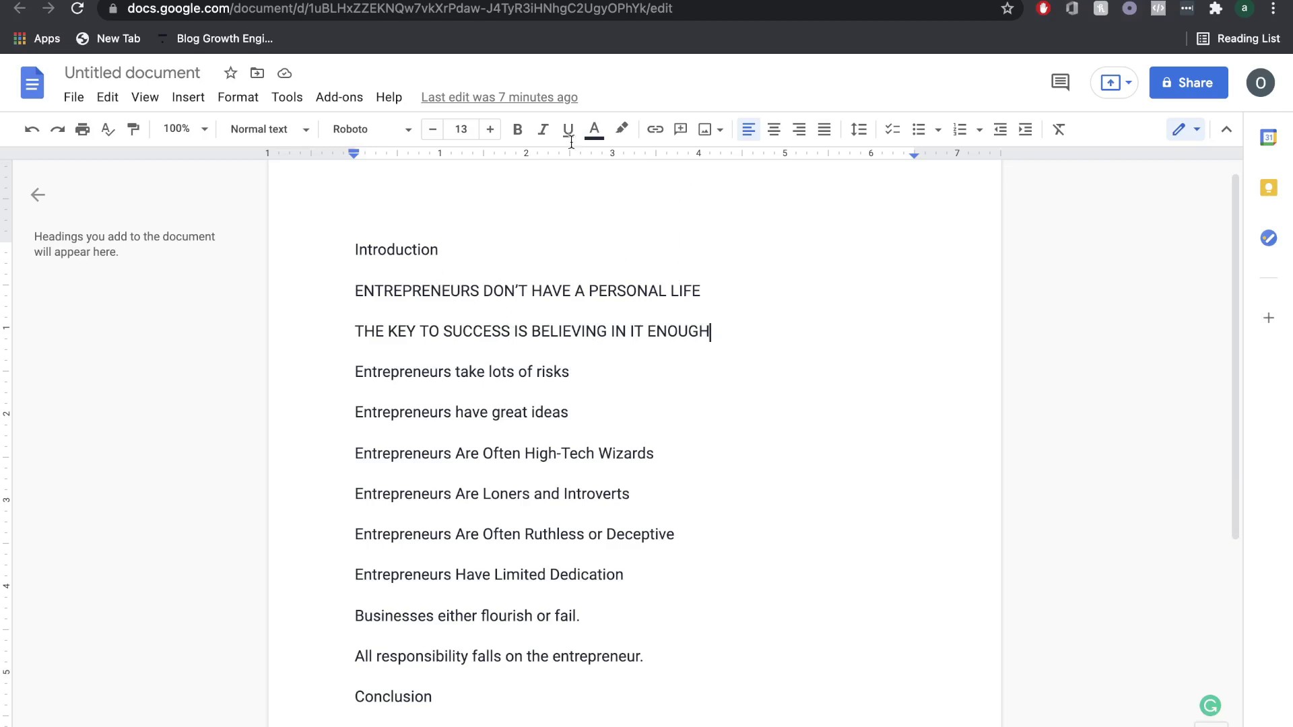
key(ctrl+shift+Tab)
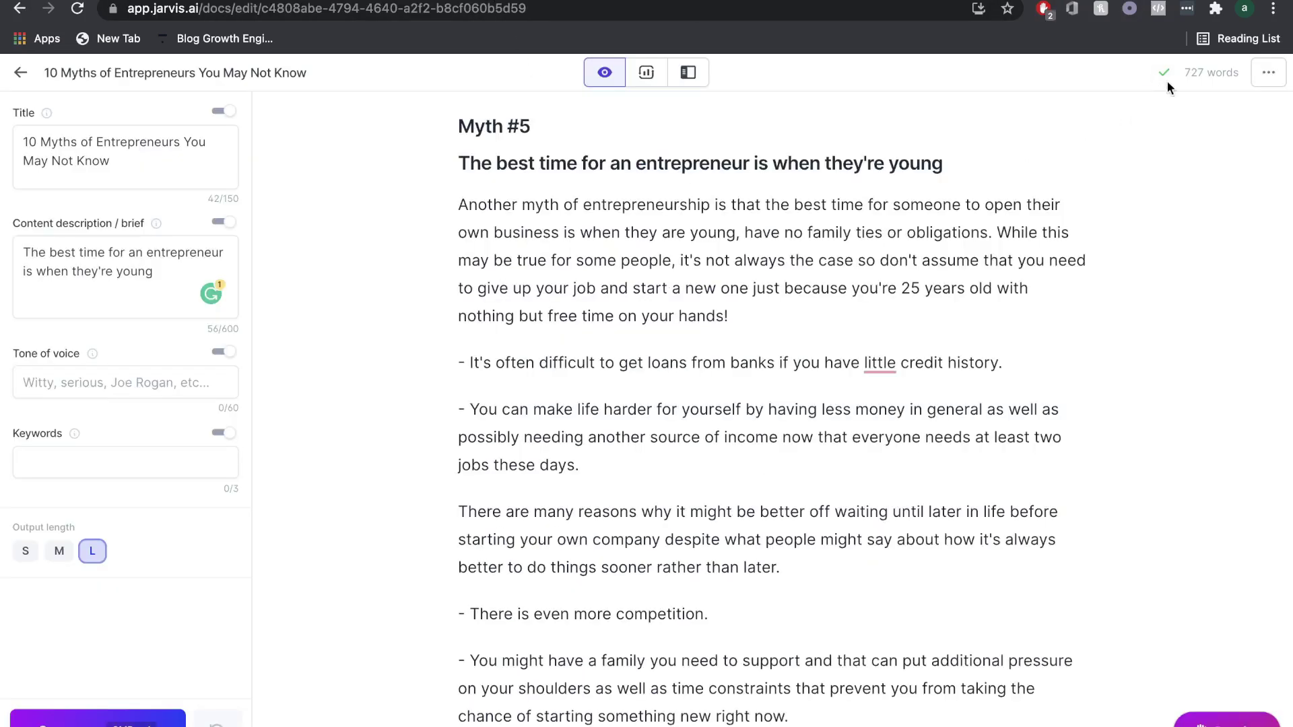
- Read through the generated myth sections and remaining headings in the post, comparing them with the Medium article on entrepreneurship myths
scroll(897, 427, down, 1)
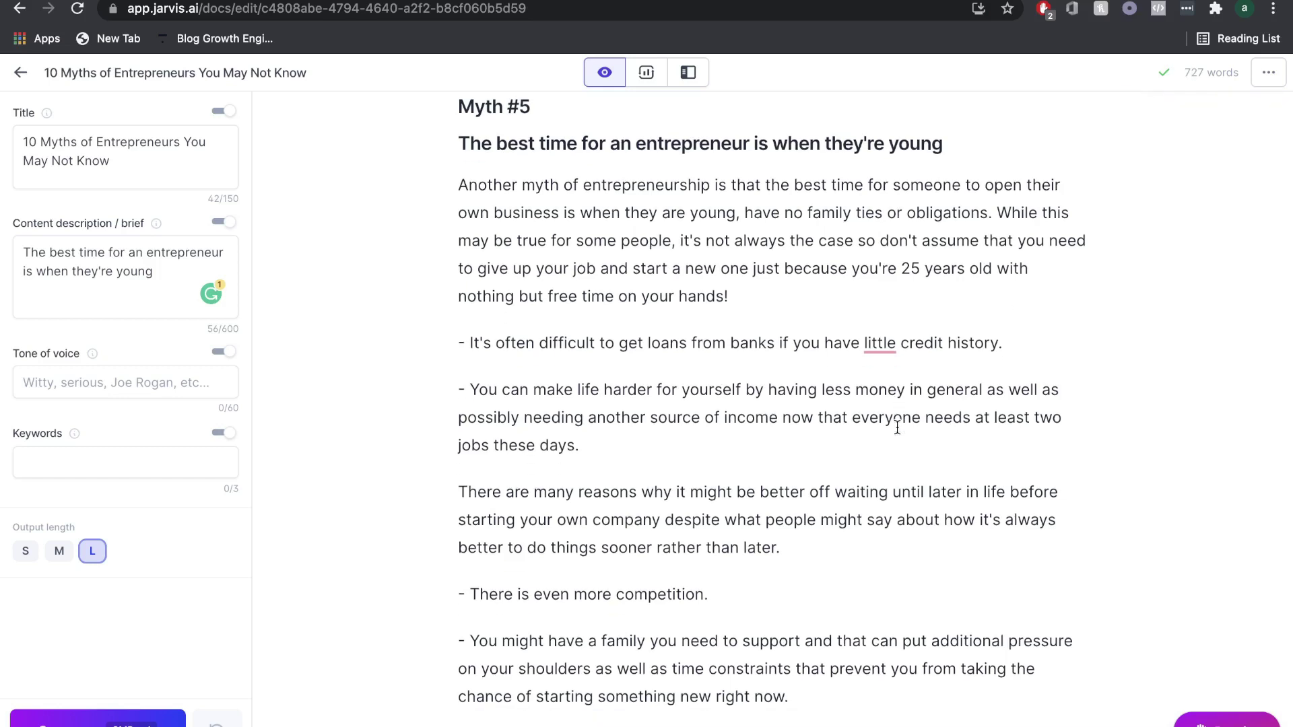
scroll(1024, 424, down, 3)
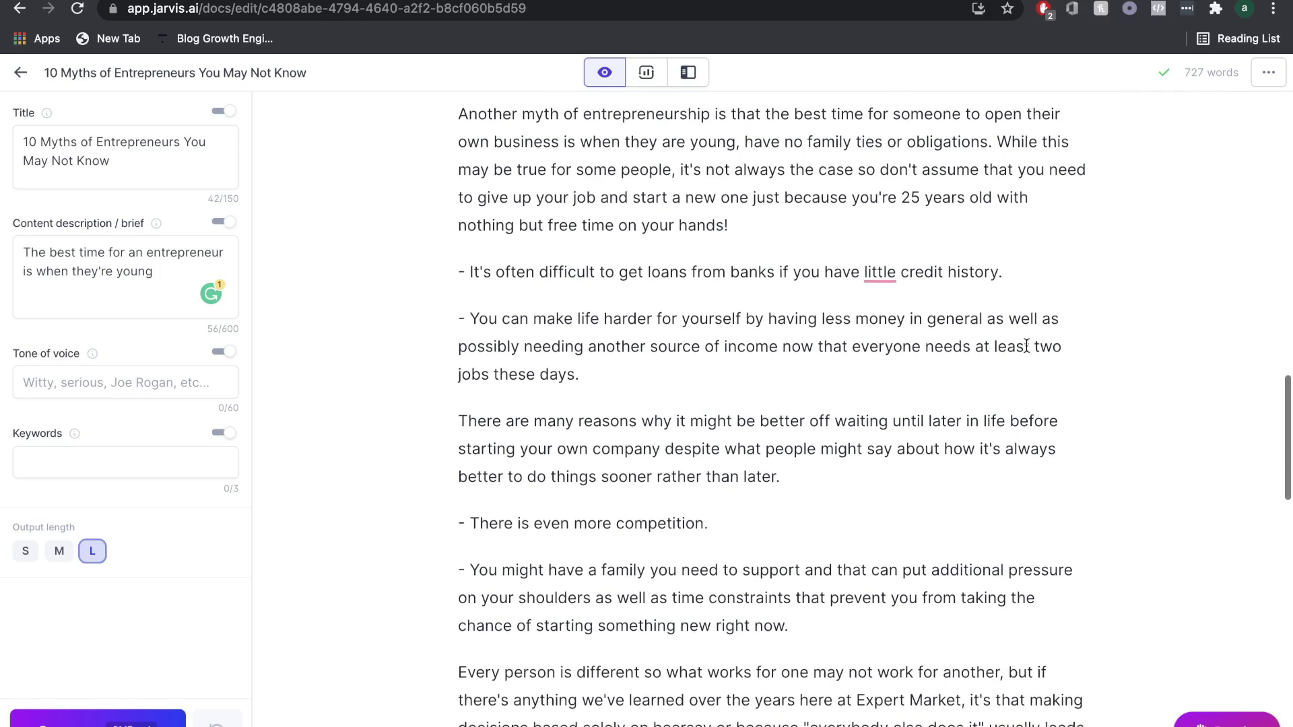
scroll(1025, 346, down, 9)
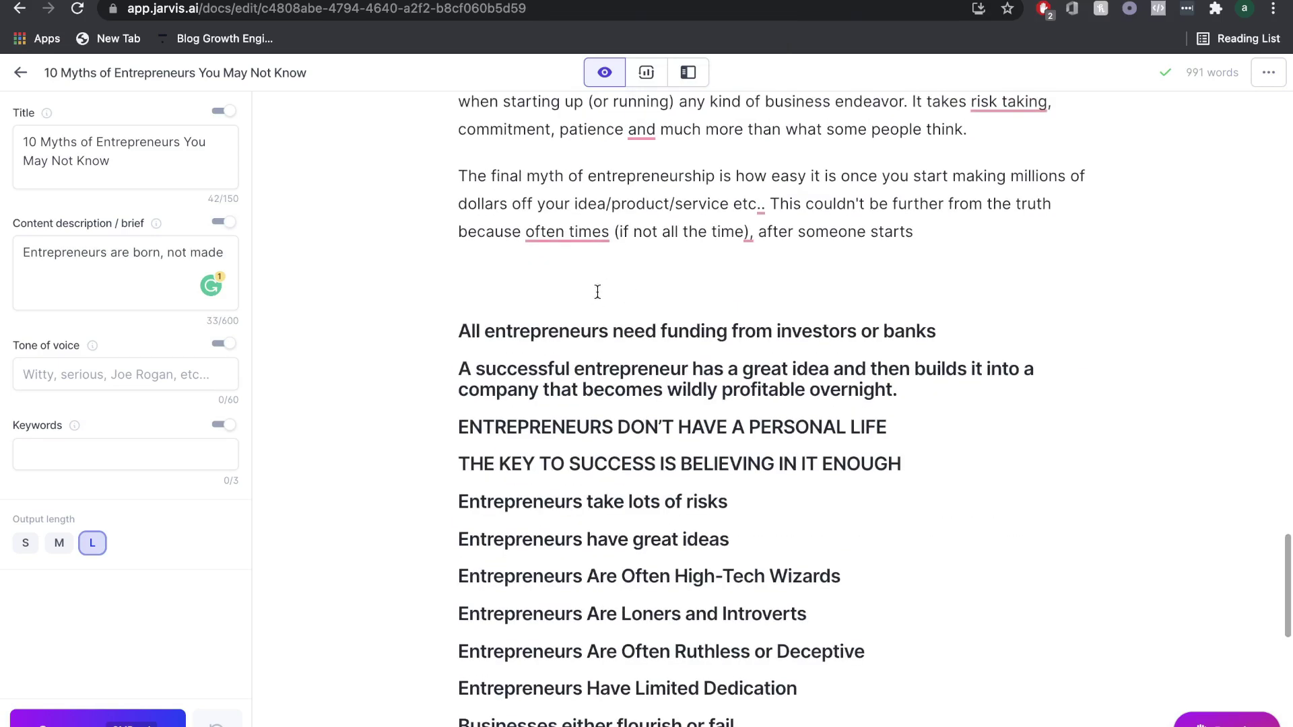
scroll(616, 292, down, 2)
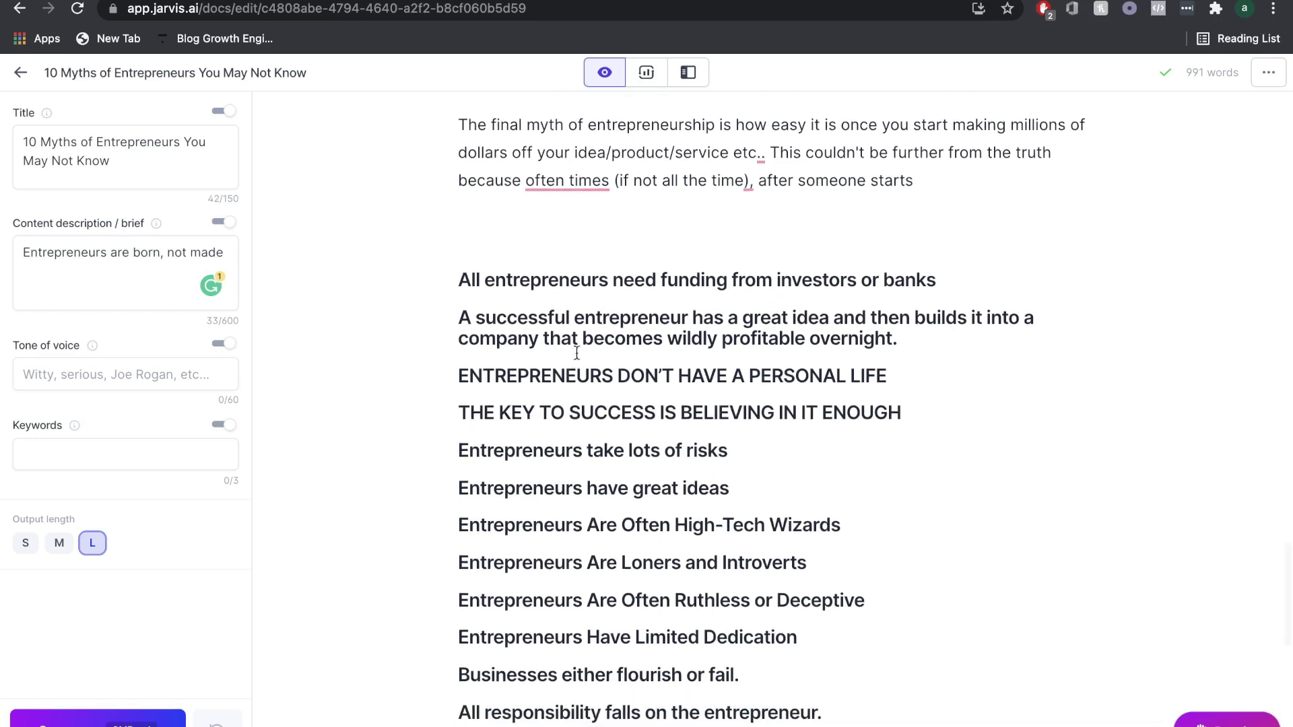
scroll(577, 412, down, 1)
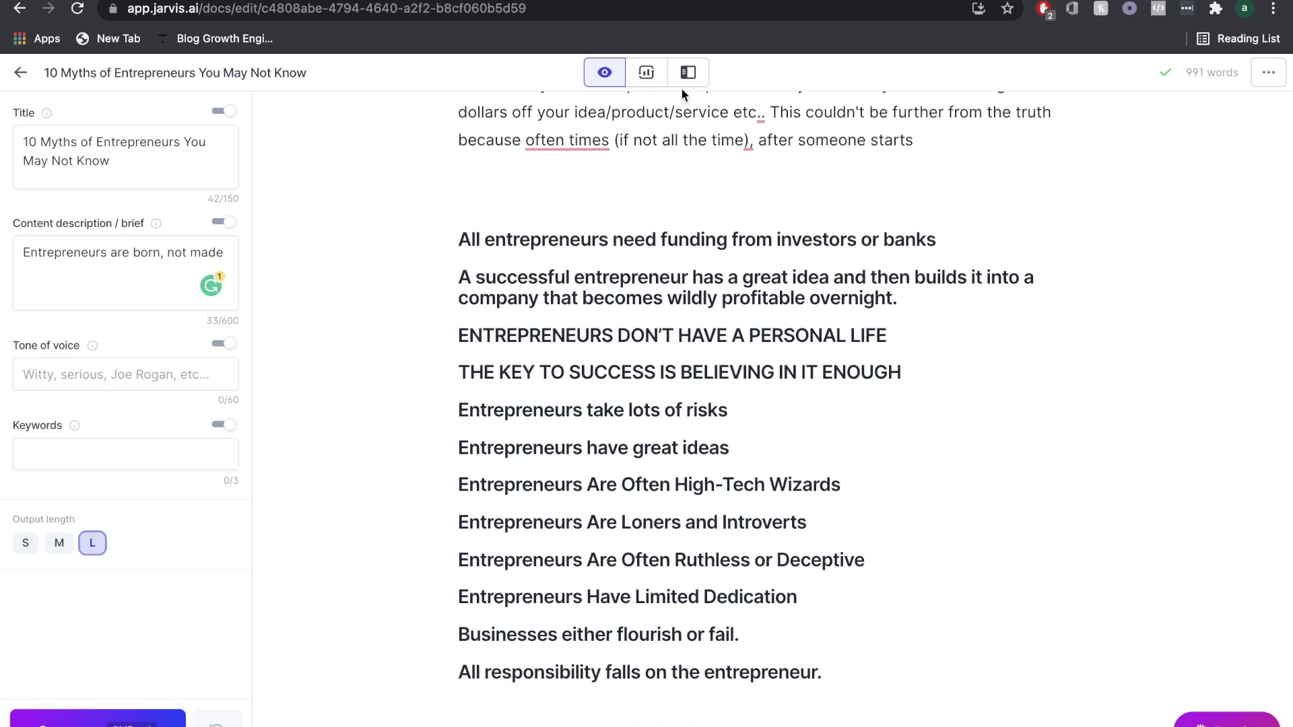
key(ctrl+Tab)
scroll(632, 177, down, 4)
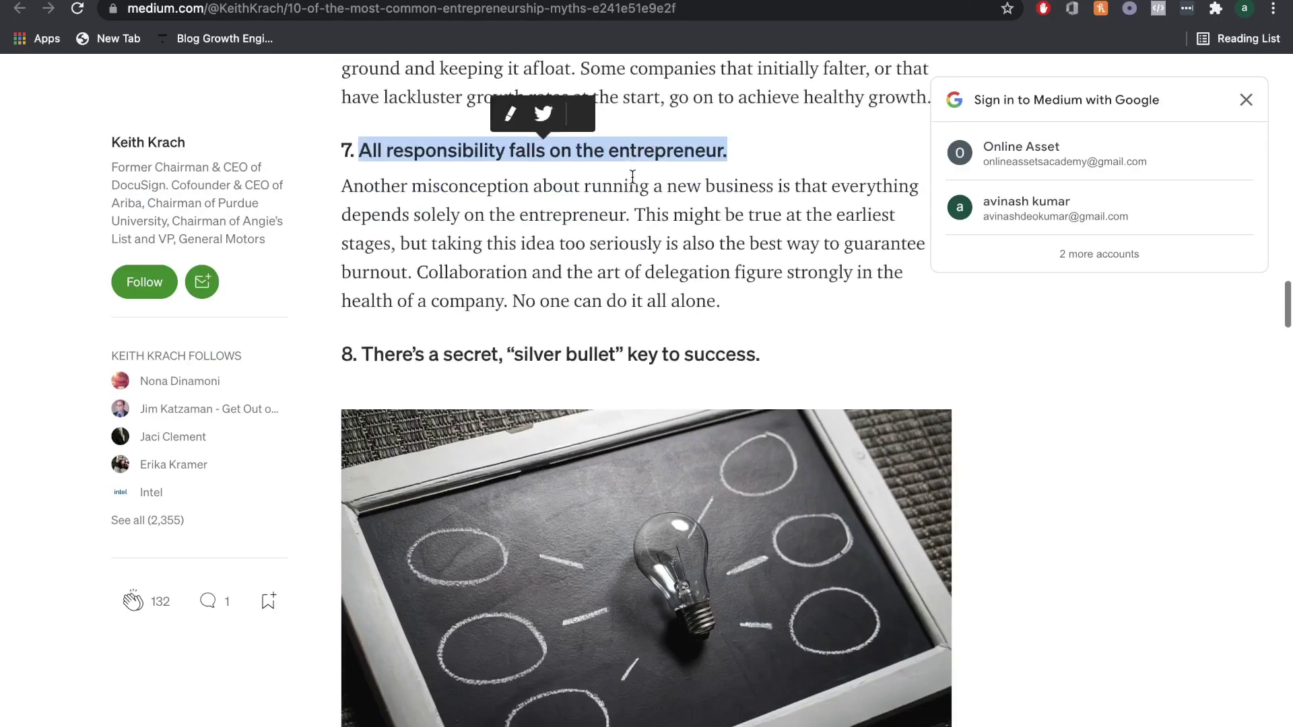
key(ctrl+shift+Tab)
scroll(713, 148, up, 1)
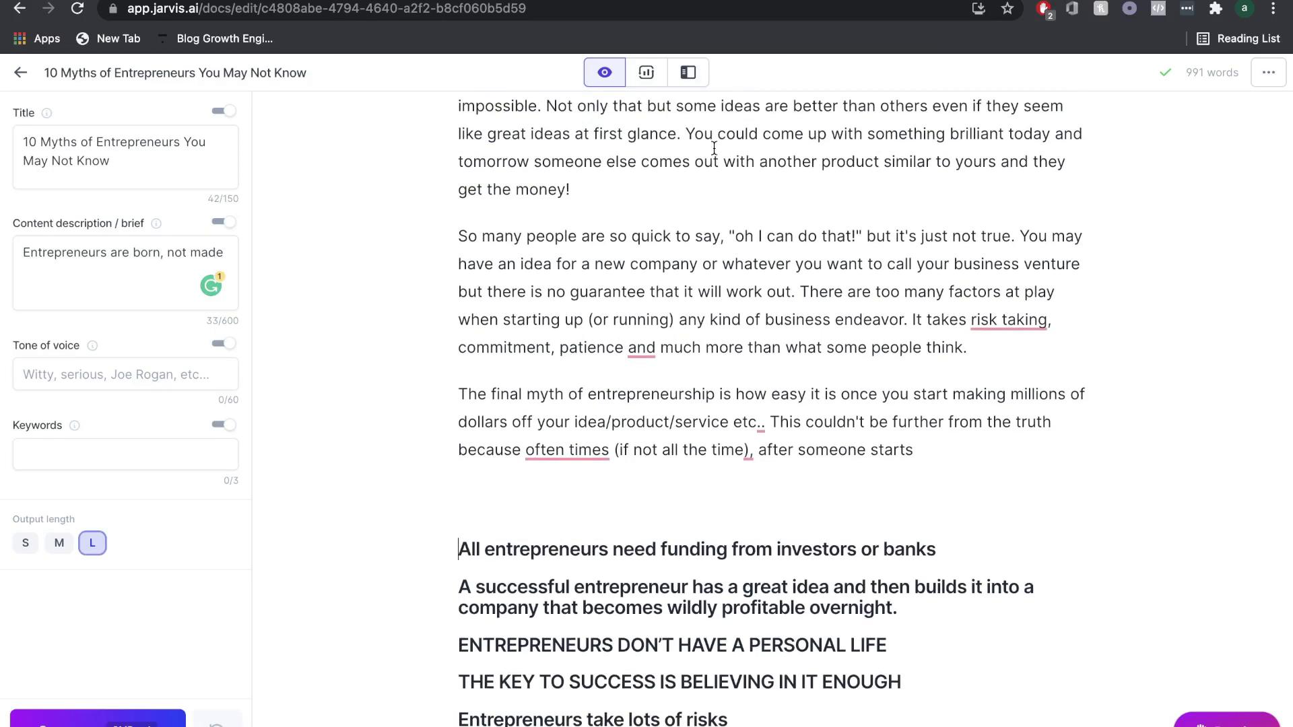
scroll(714, 135, up, 1)
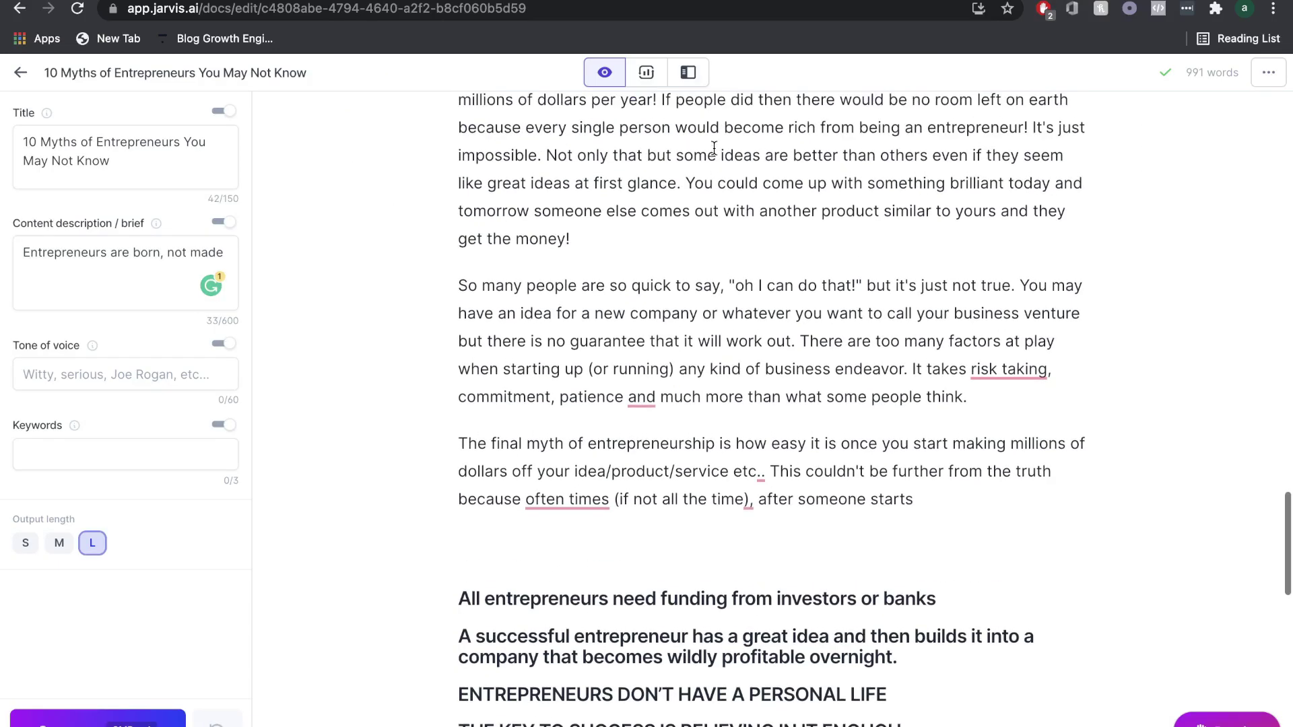
- Switch the post's editor to Surfer SEO mode and enlarge the page
click(650, 79)
key(ctrl+plus)
key(ctrl+plus)
key(ctrl+plus)
key(ctrl+plus)
key(ctrl+plus)
key(ctrl+plus)
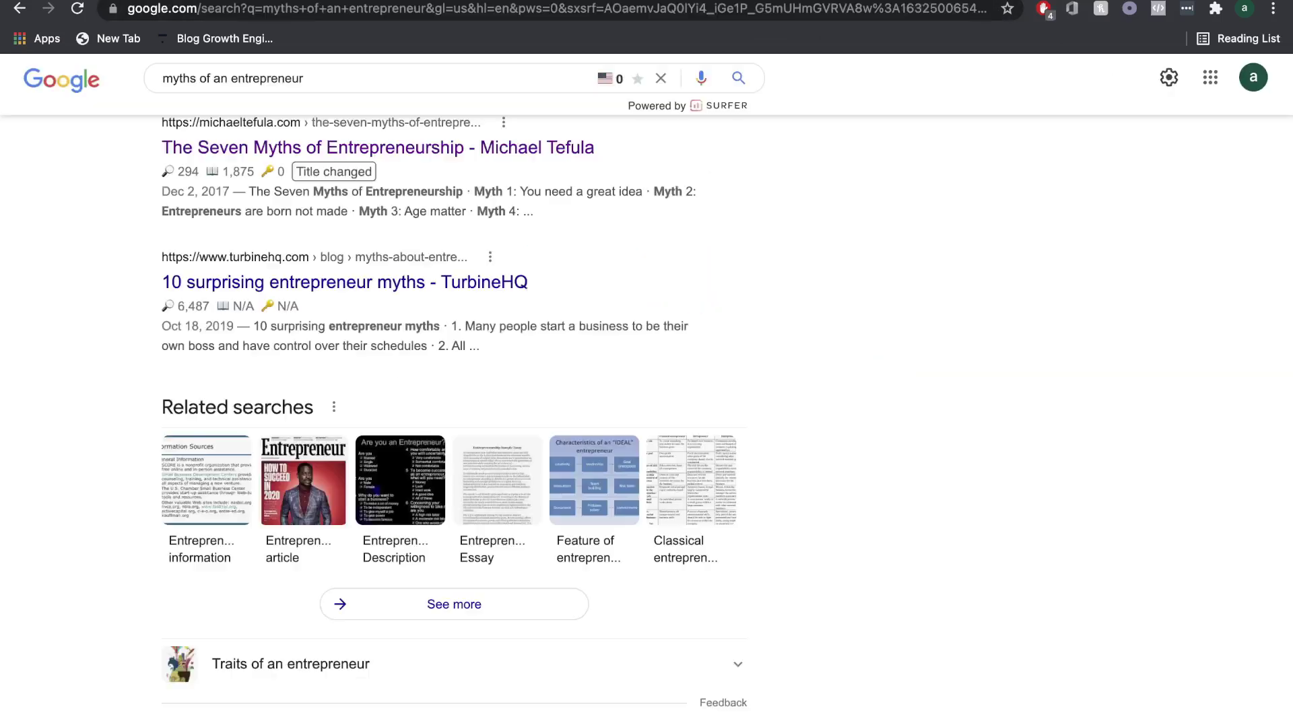
- Review the Google results for "myths of an entrepreneur", including the featured myth lists, related questions and competing articles
scroll(280, 367, up, 8)
scroll(280, 366, down, 4)
scroll(354, 444, up, 11)
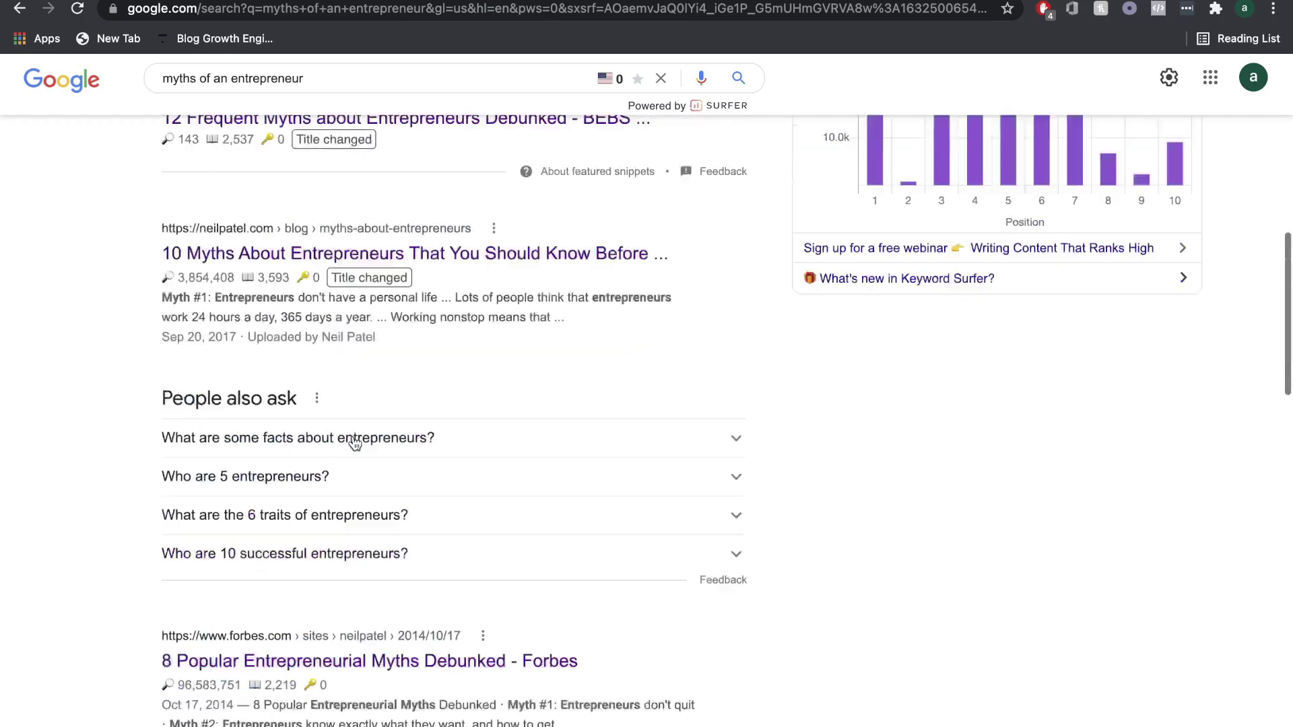
scroll(355, 444, up, 10)
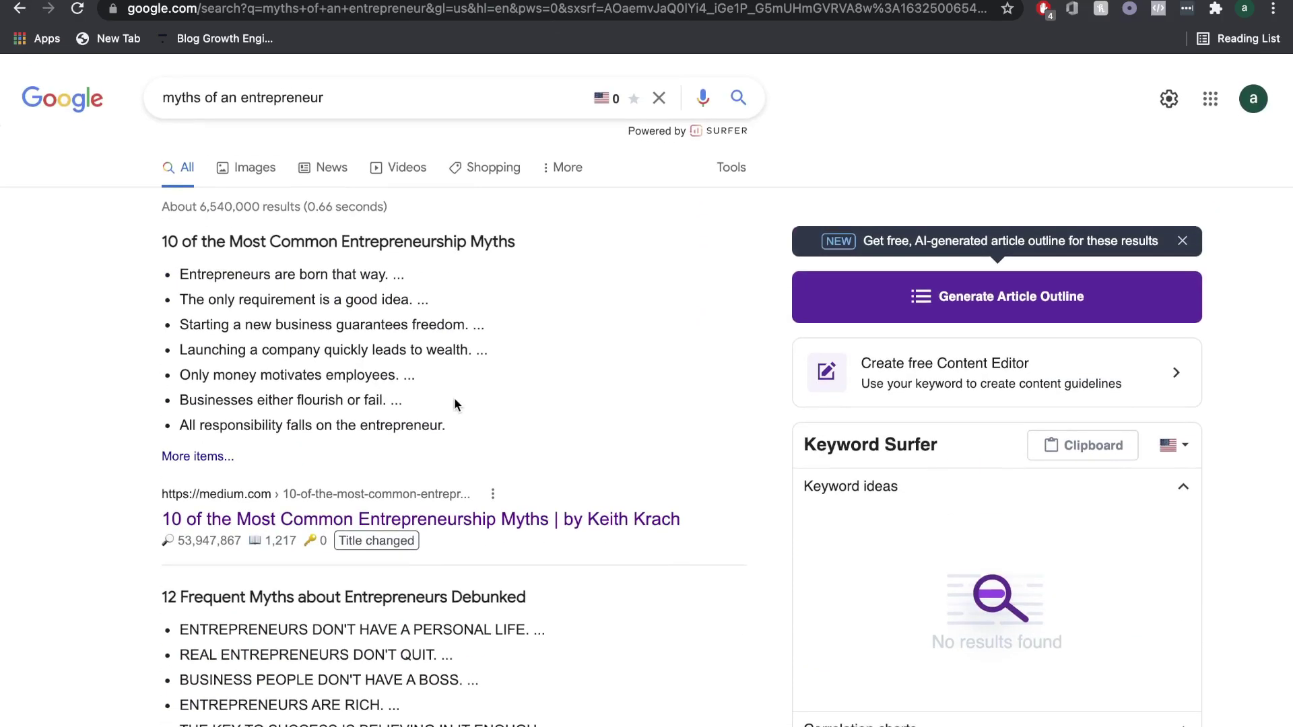
scroll(454, 405, down, 5)
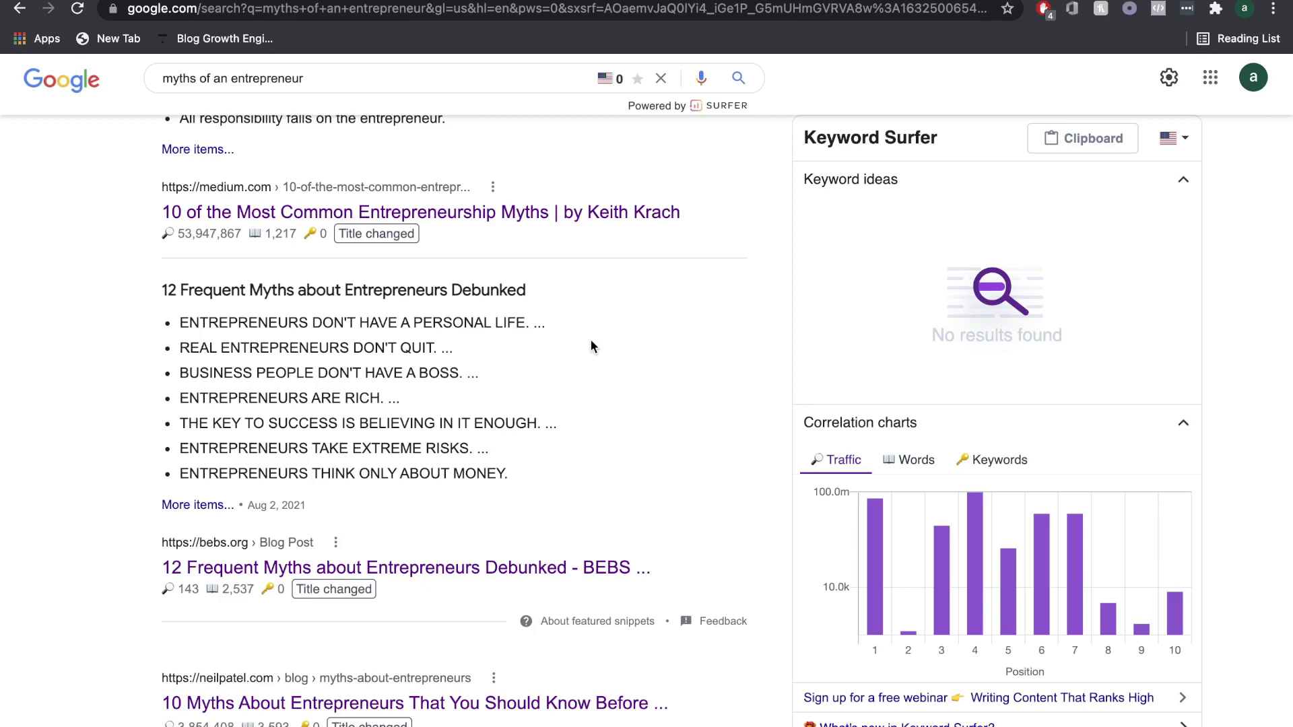
scroll(592, 345, down, 8)
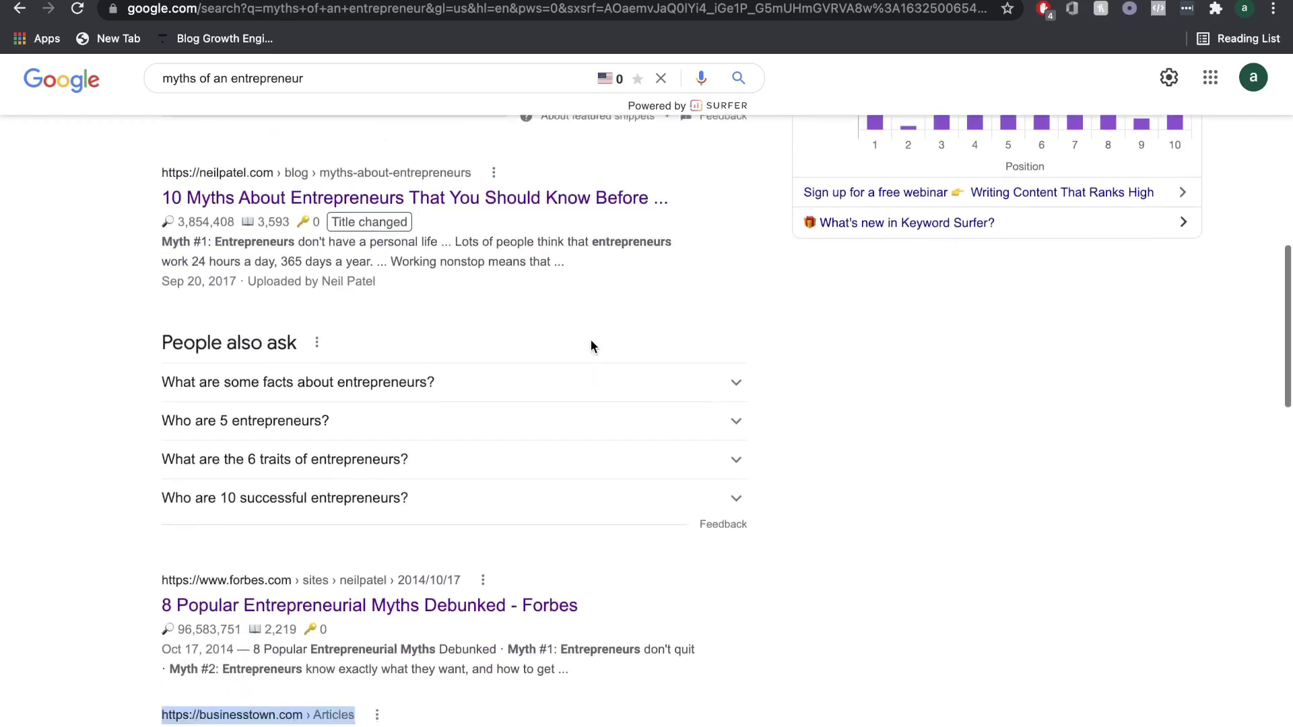
scroll(591, 345, down, 1)
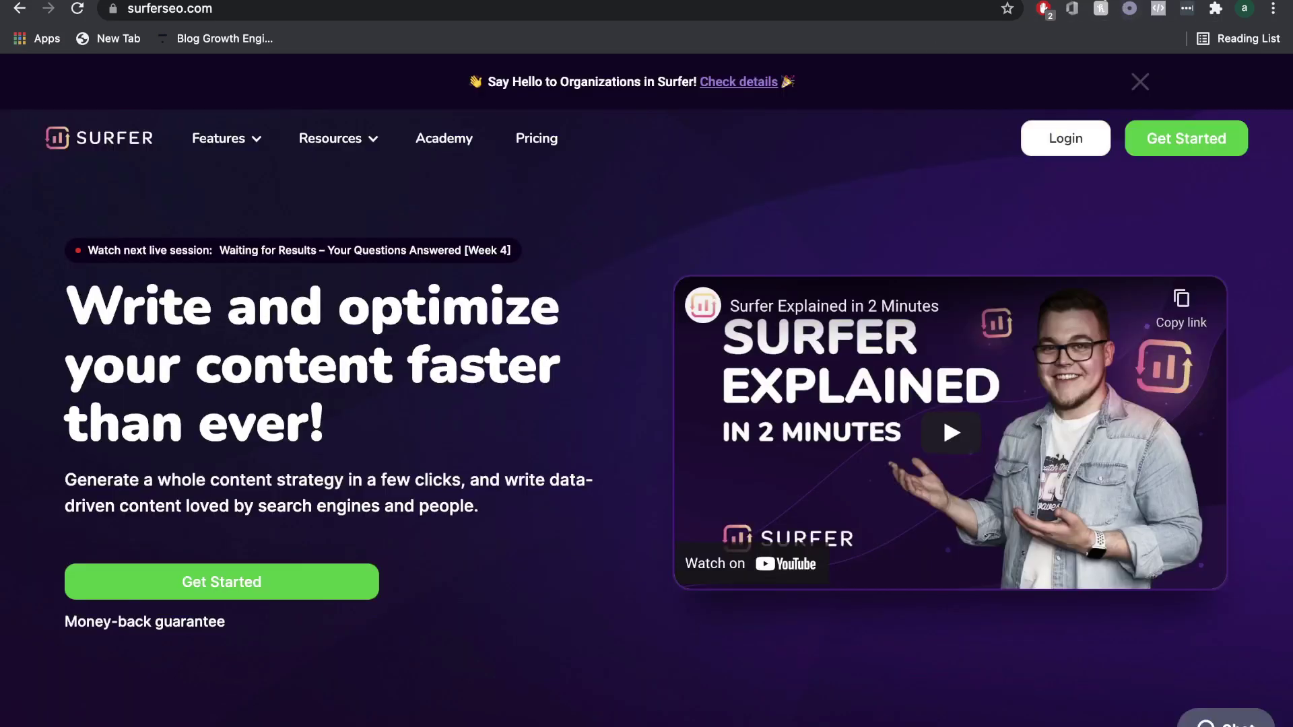
- Look over the Surfer homepage and the post's Surfer keyword settings, ending on the Medium myths article
scroll(939, 188, down, 3)
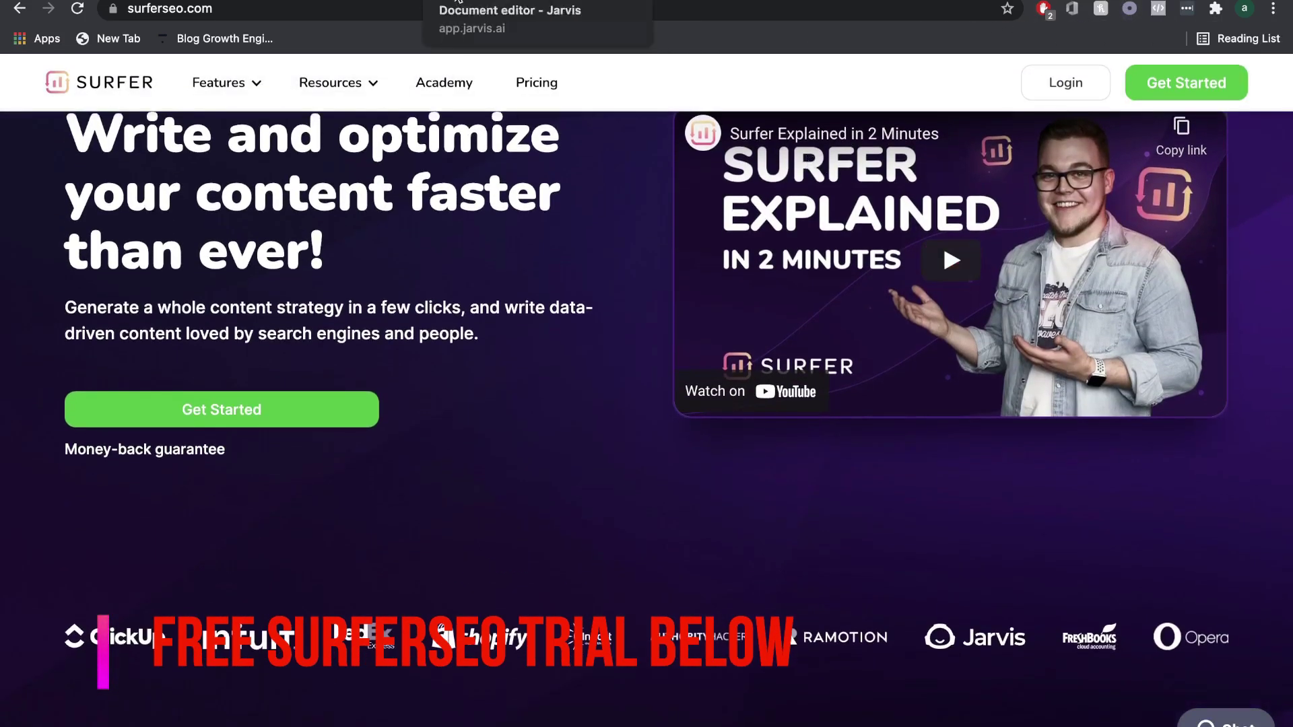
click(639, 10)
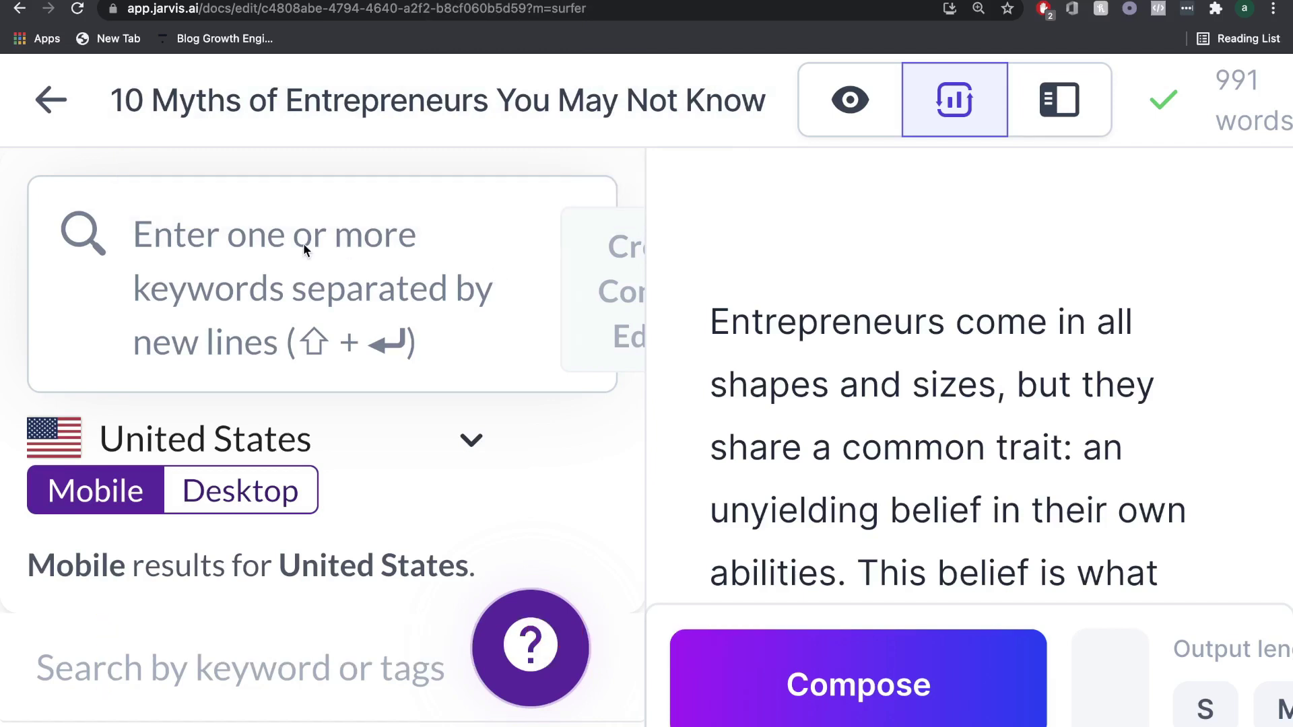
click(640, 10)
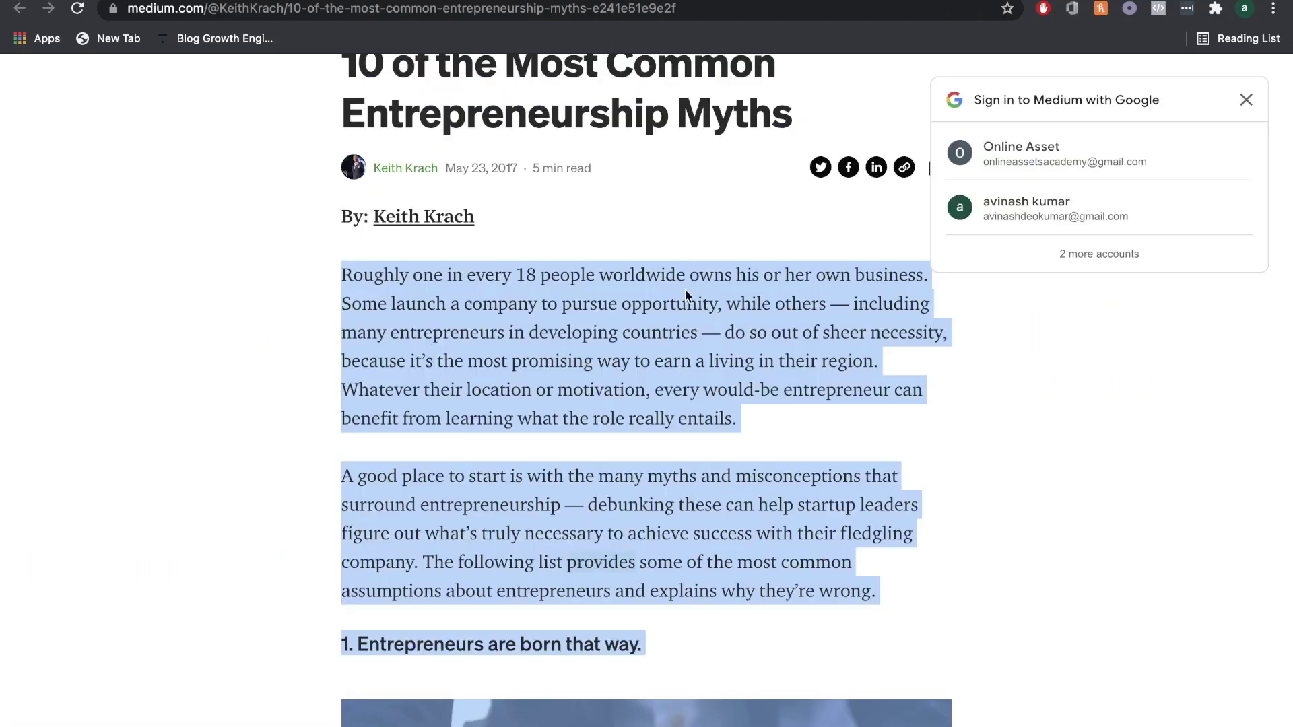
- Read through all ten myths in the Medium article on common entrepreneurship myths, returning to the article's title
scroll(632, 458, down, 4)
scroll(633, 456, down, 7)
click(671, 437)
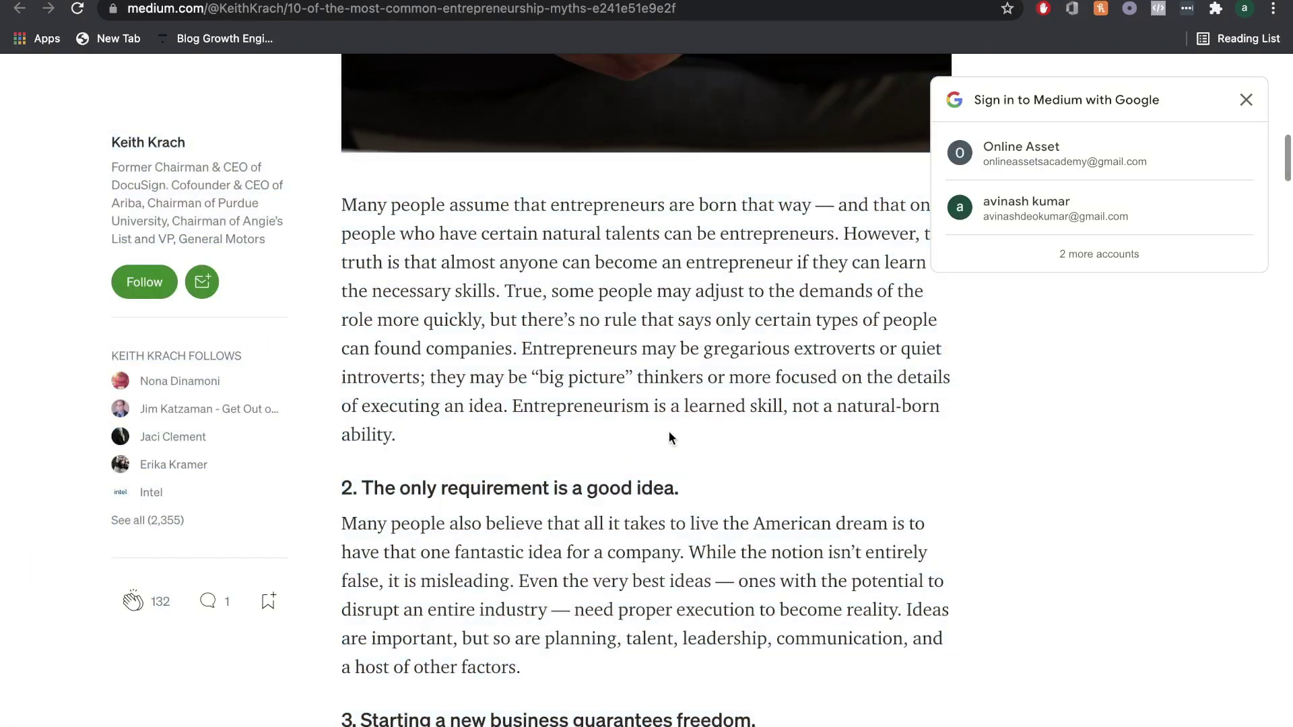
scroll(857, 433, down, 9)
scroll(856, 433, down, 14)
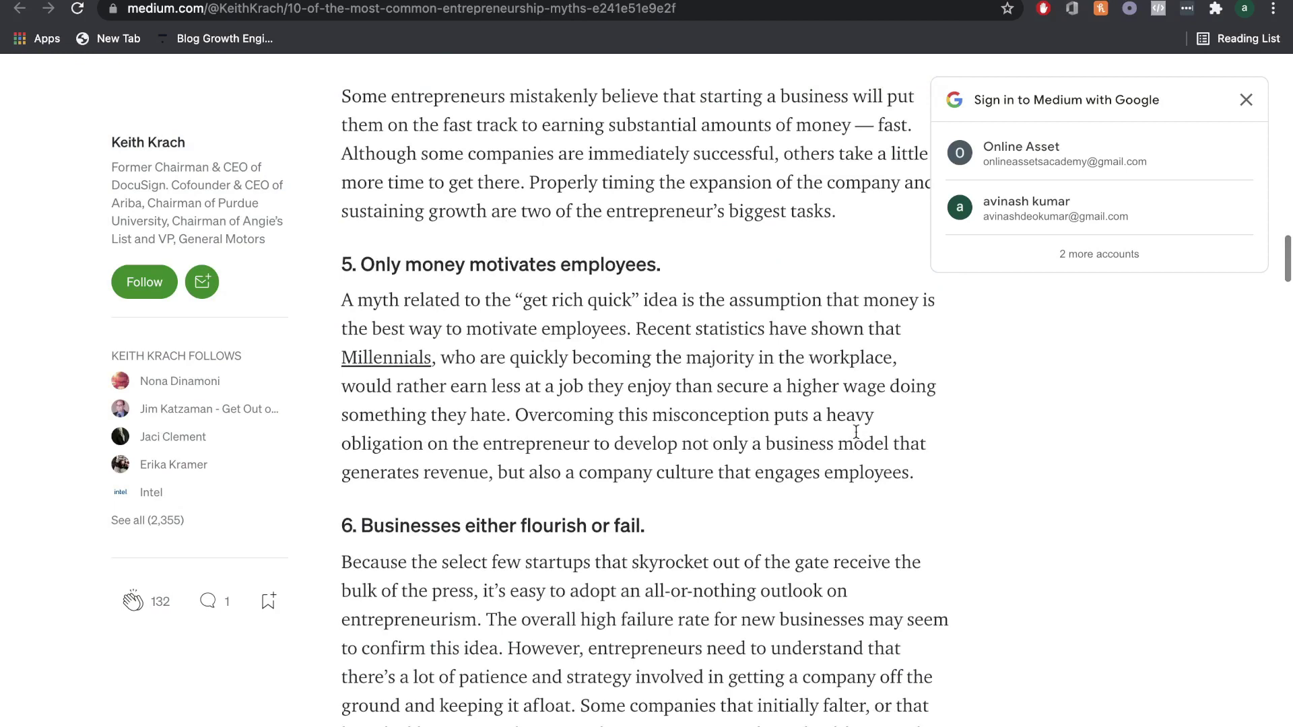
scroll(671, 253, down, 8)
scroll(672, 254, down, 10)
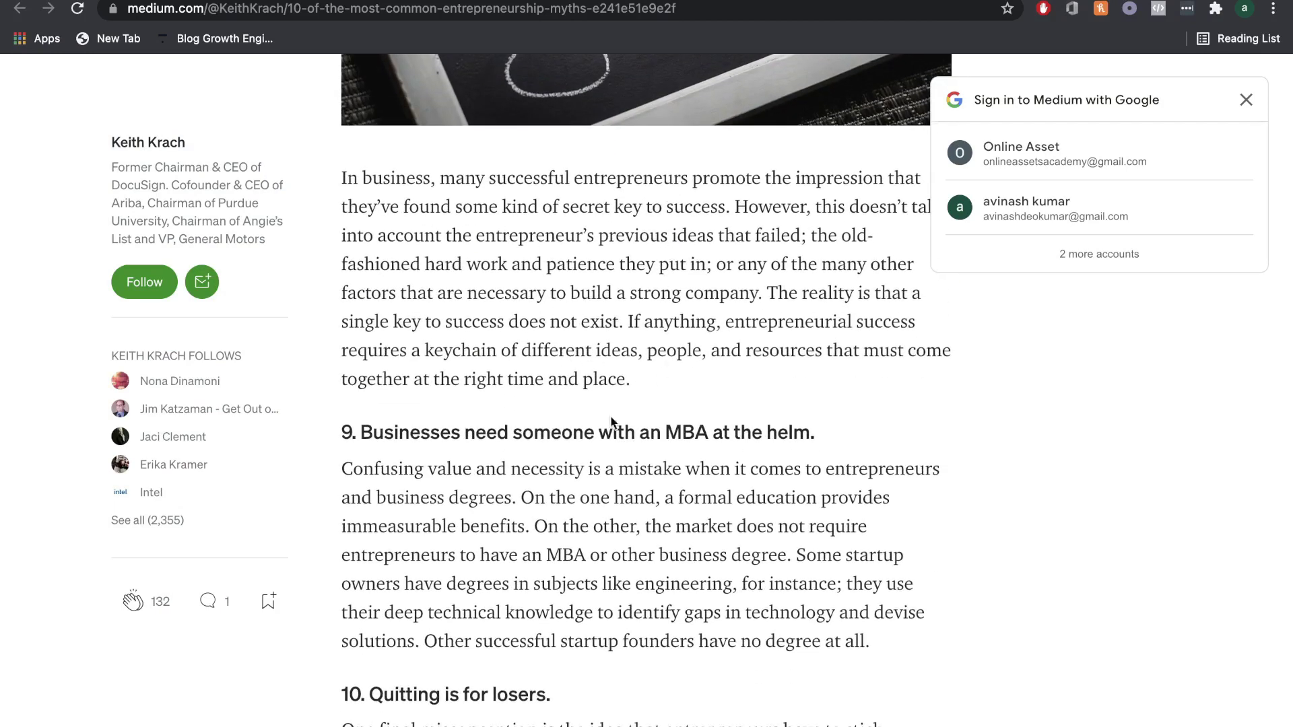
scroll(606, 458, down, 1)
scroll(606, 458, down, 9)
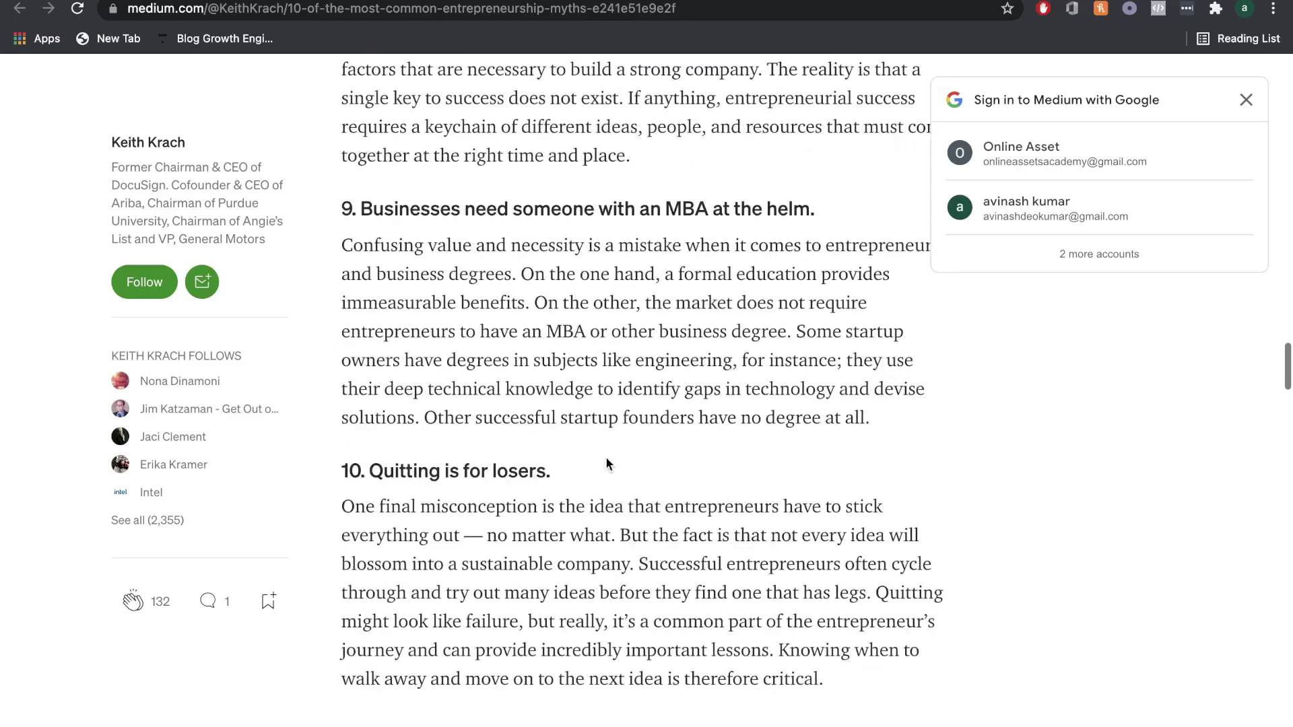
scroll(643, 413, up, 2)
scroll(644, 412, up, 20)
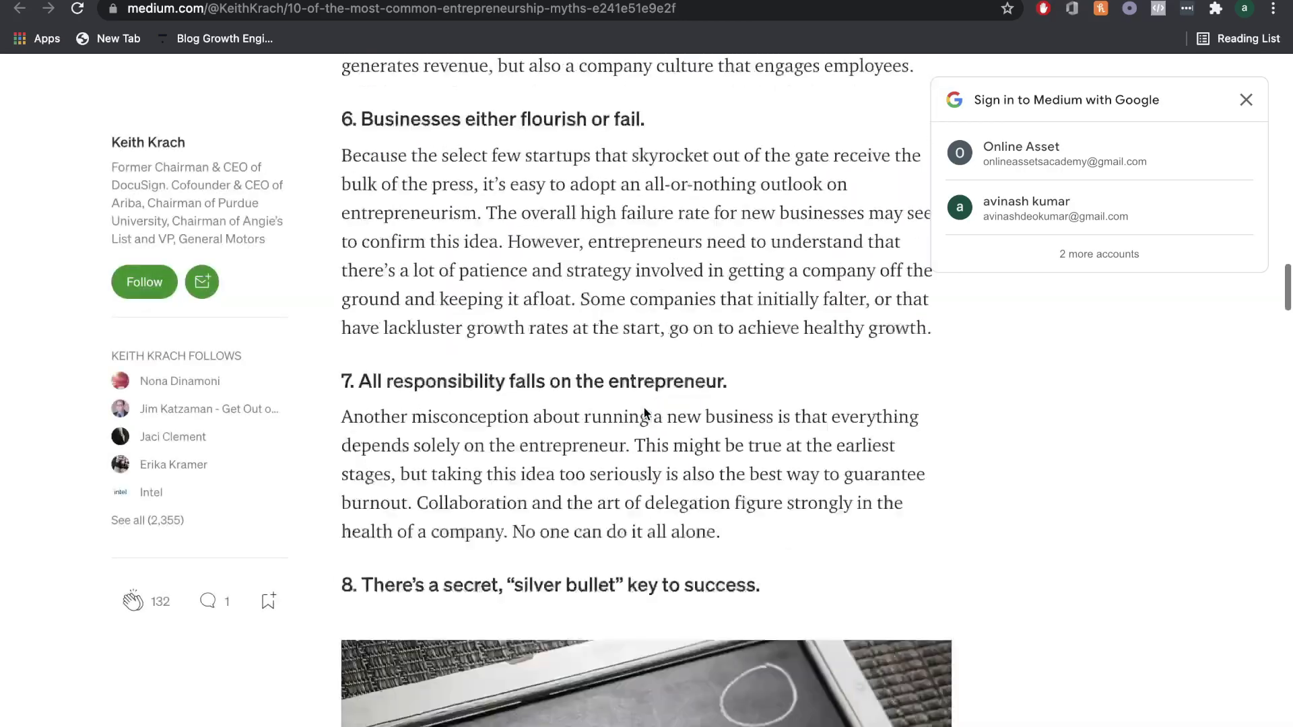
scroll(643, 413, up, 3)
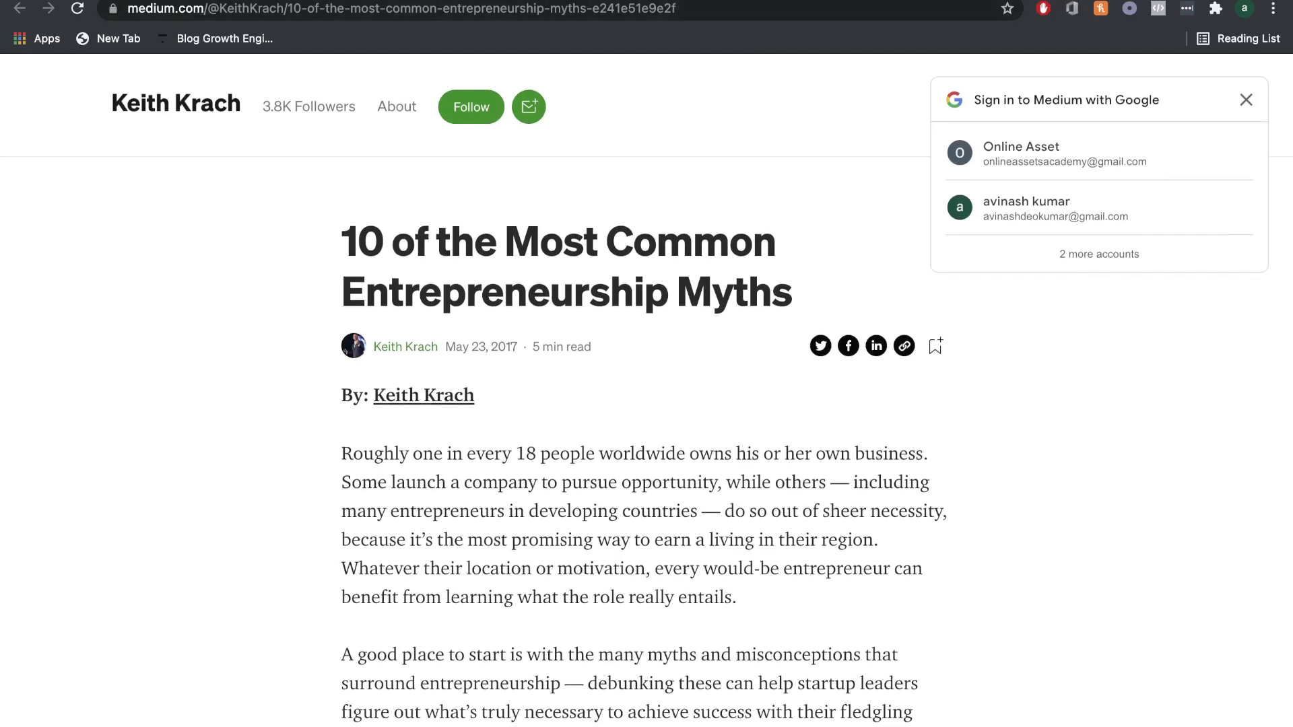
- Examine the Surfer guidelines beside the Jarvis post: content score, word and heading targets, heading terms and full keyword list, alongside the written myth sections
key(ctrl+Tab)
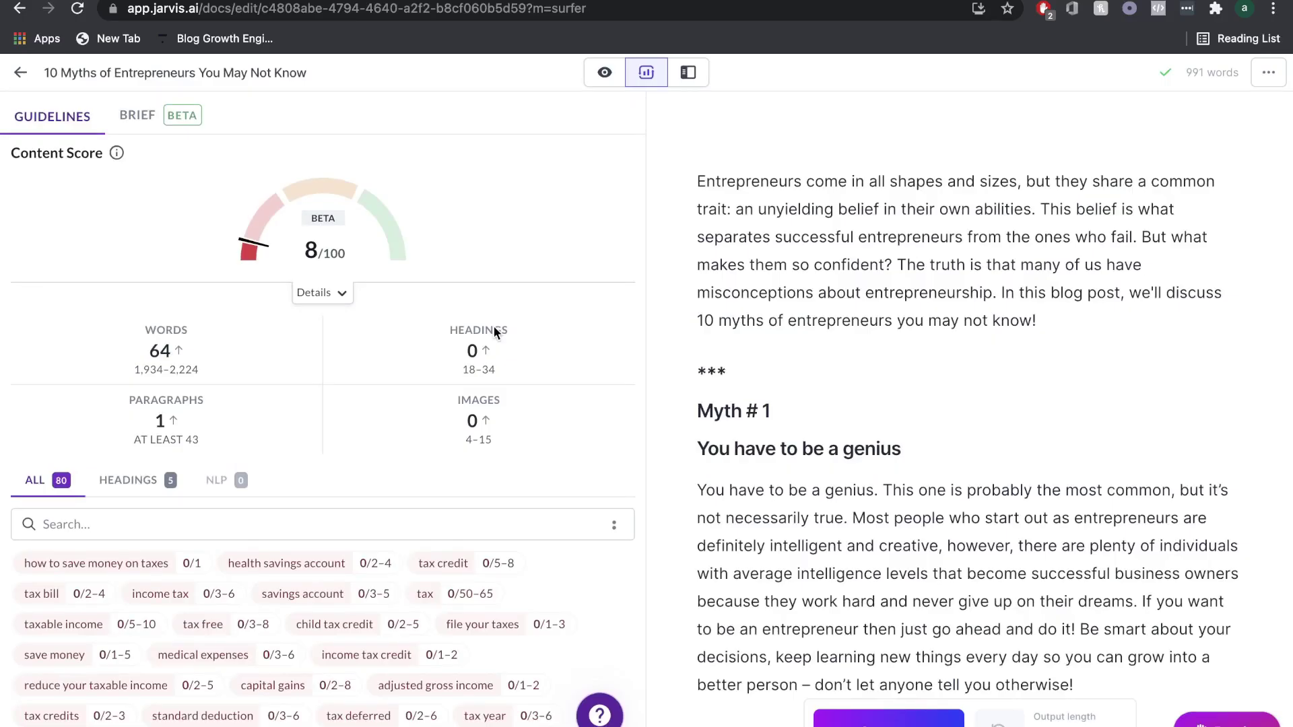
mouse_move(327, 247)
mouse_move(152, 375)
drag(134, 375, 194, 372)
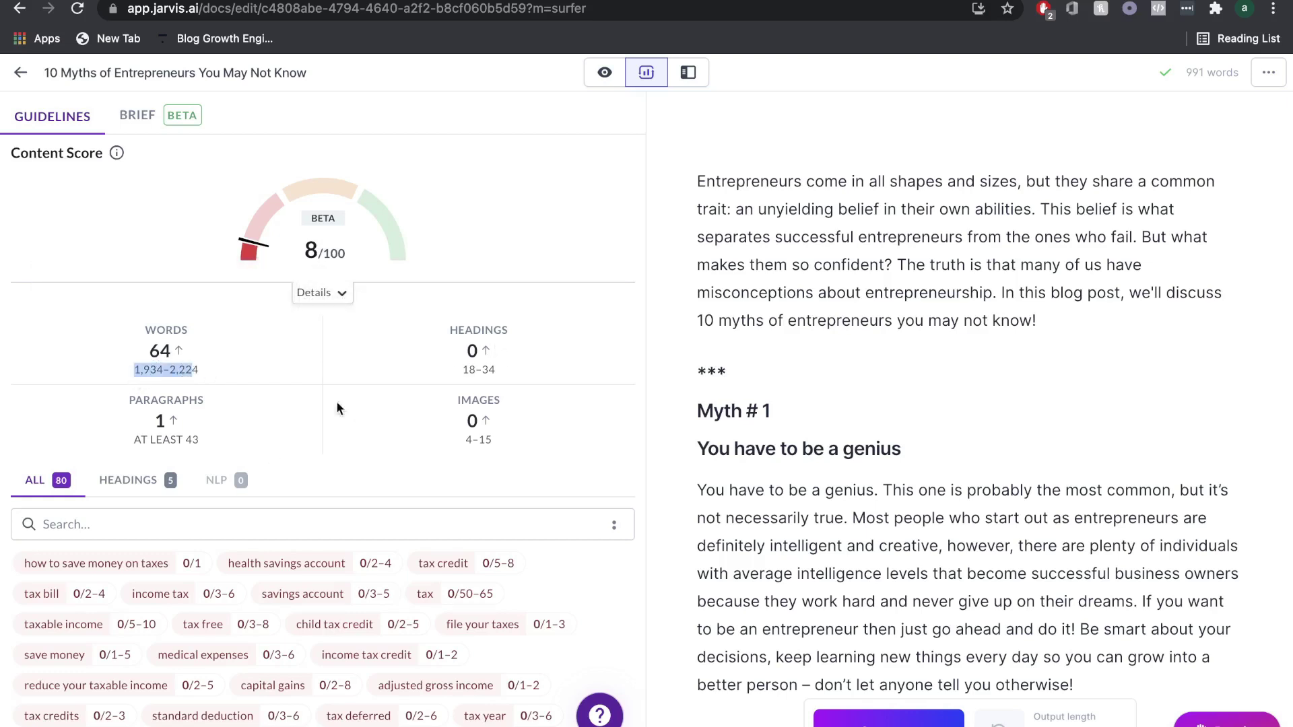
click(161, 474)
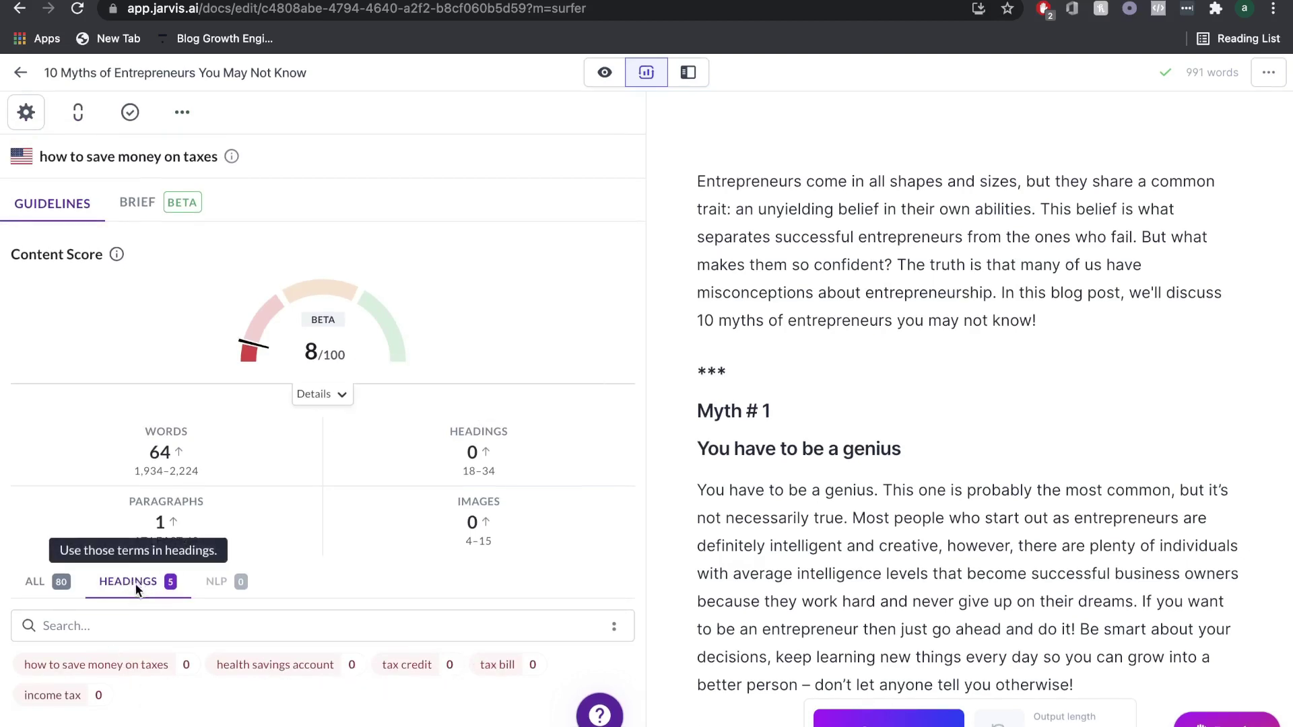
click(35, 581)
scroll(233, 620, down, 3)
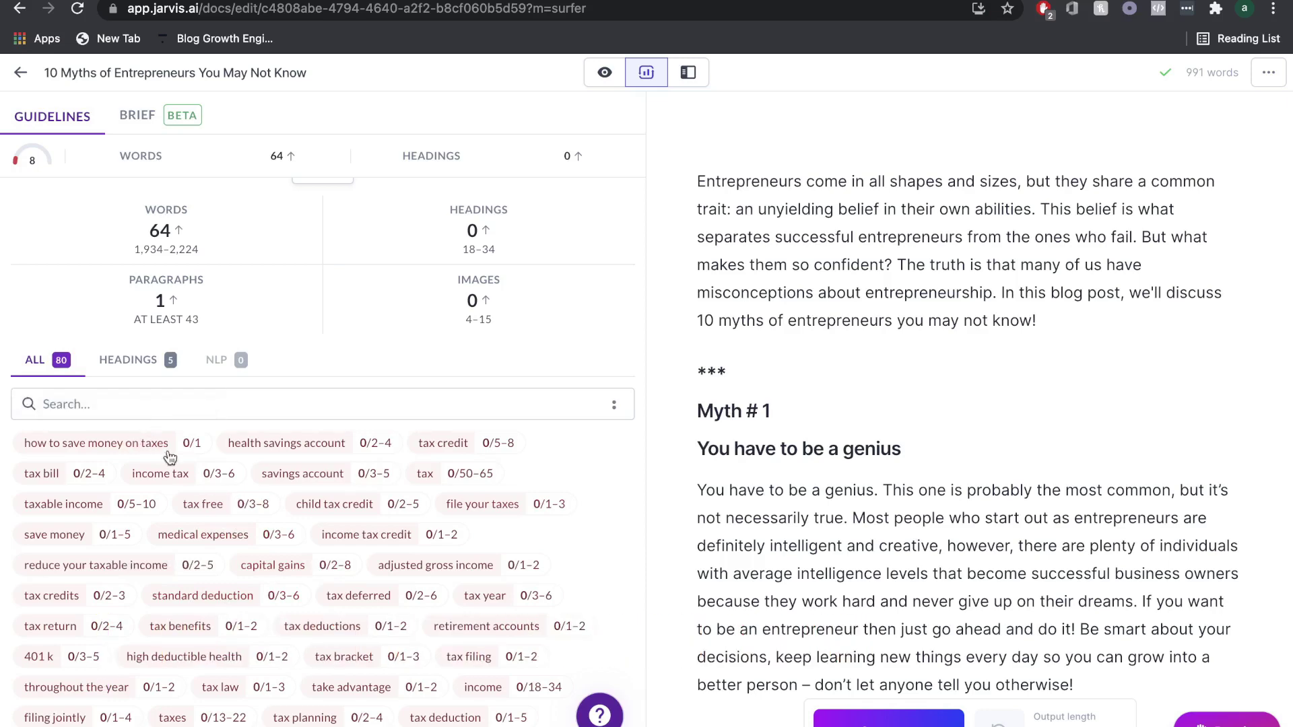
scroll(273, 437, up, 3)
scroll(129, 248, up, 2)
mouse_move(403, 341)
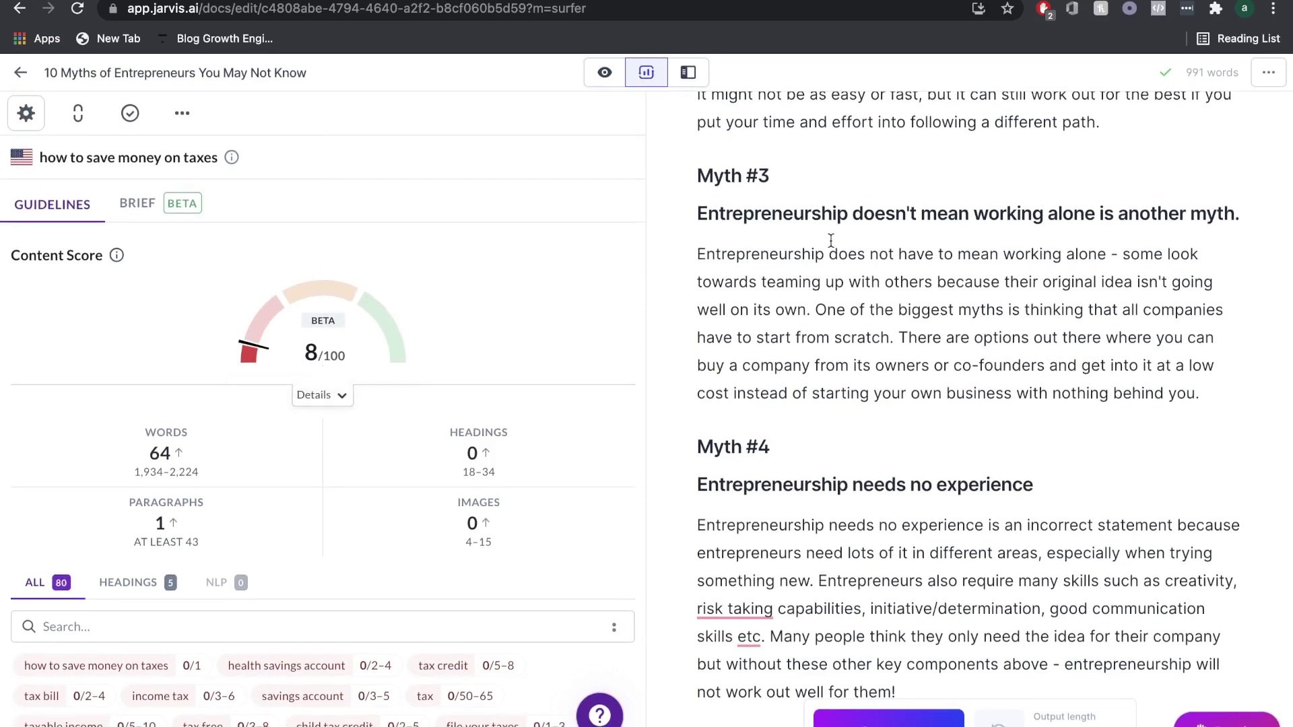
scroll(831, 240, up, 15)
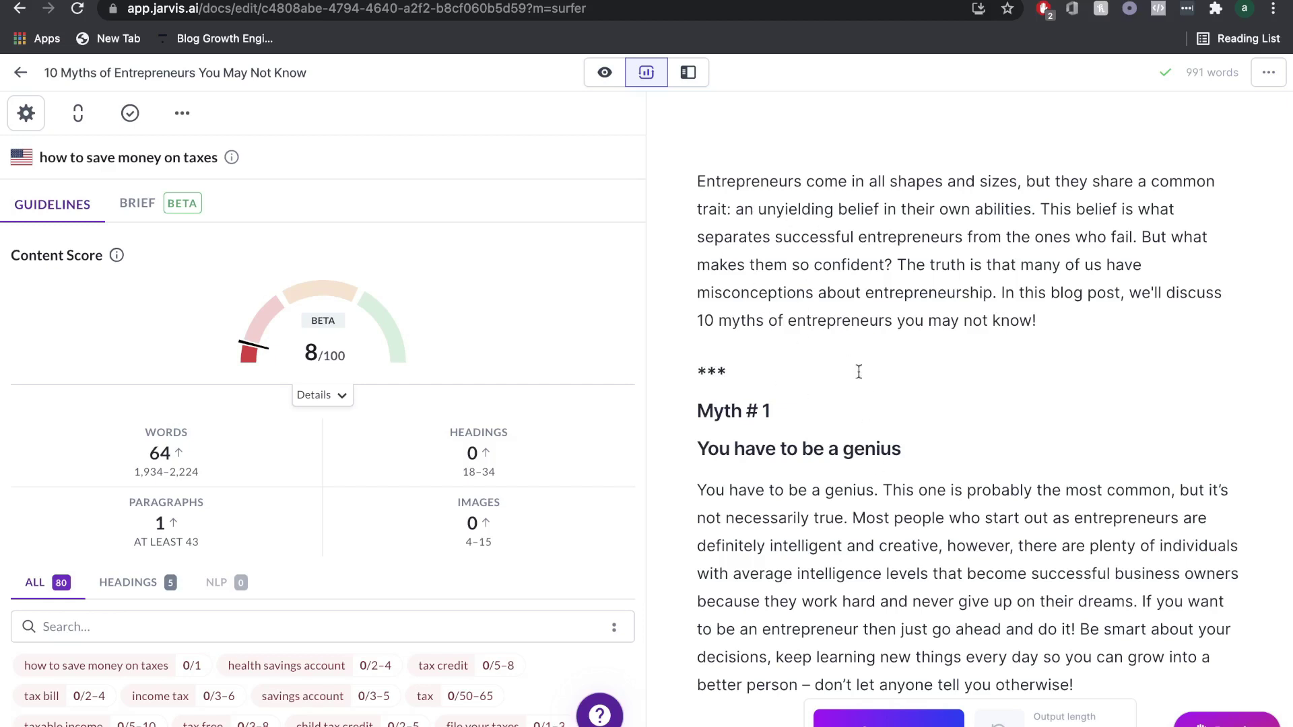
- Look over the uploaded videos on the creator's YouTube channel, including the Jarvis AI and SurferSEO tutorials
mouse_move(190, 350)
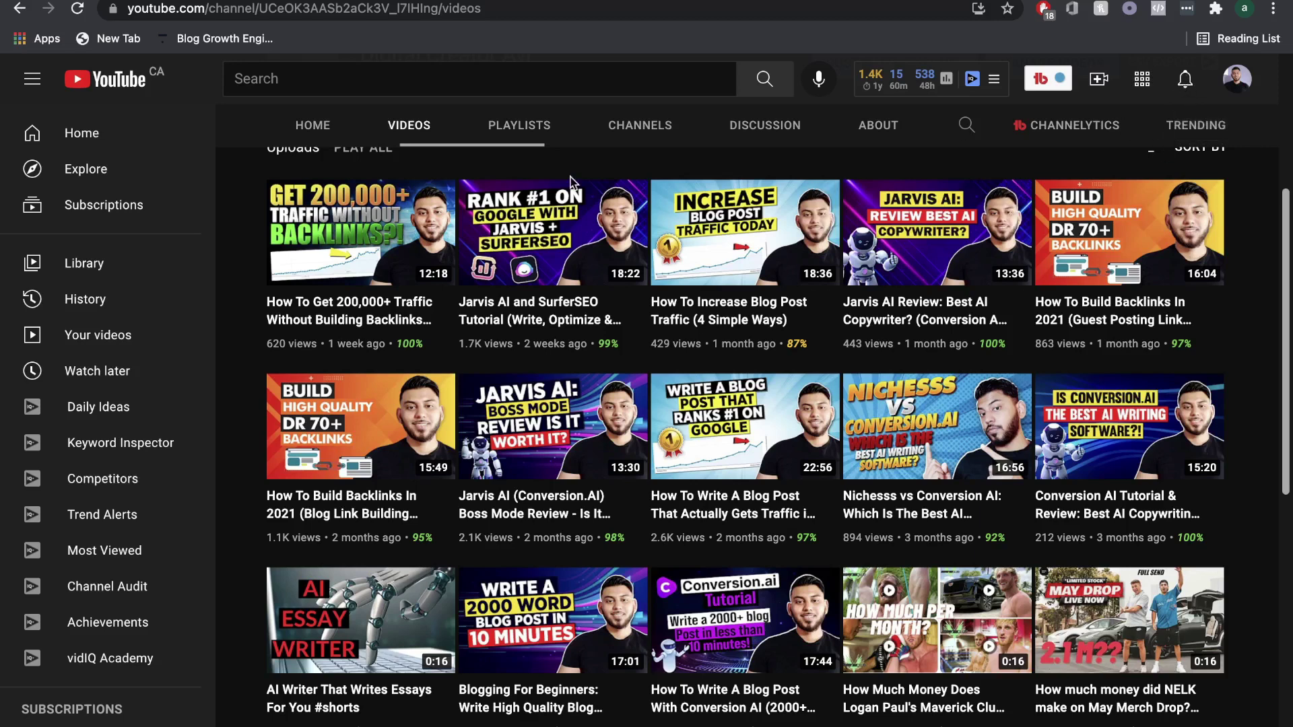
scroll(618, 166, up, 2)
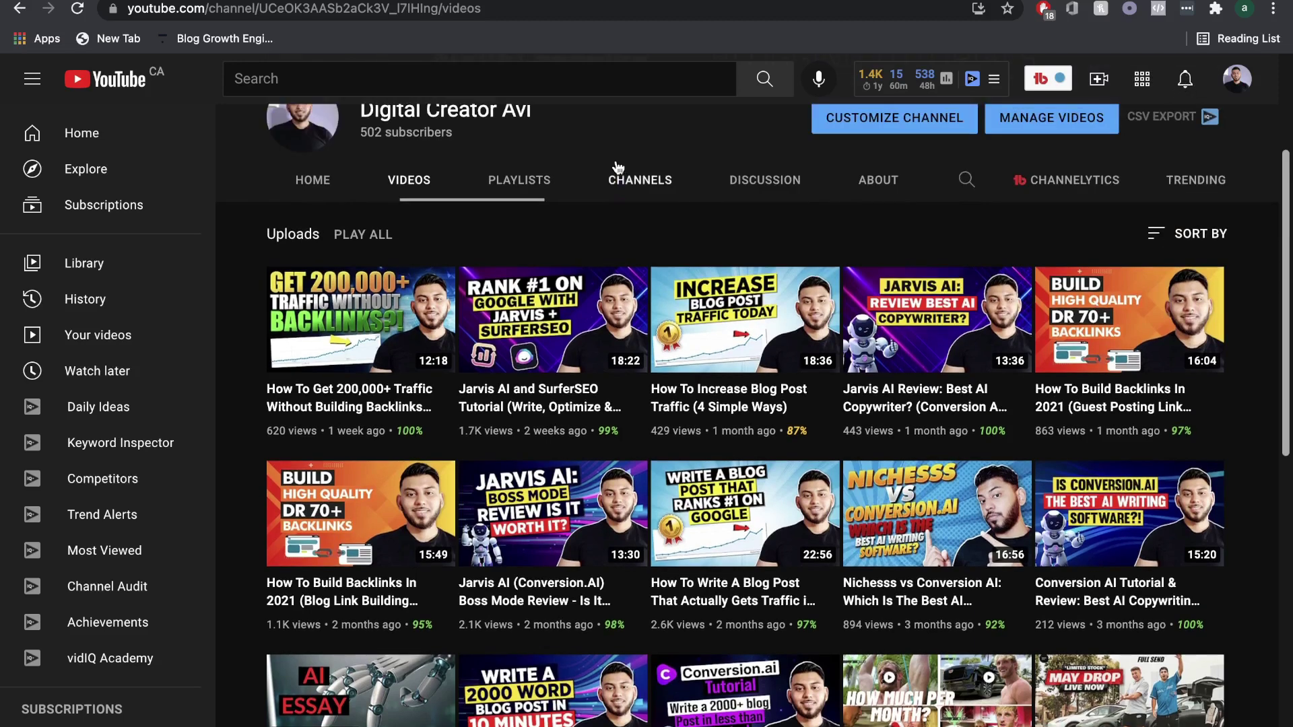
scroll(618, 166, up, 1)
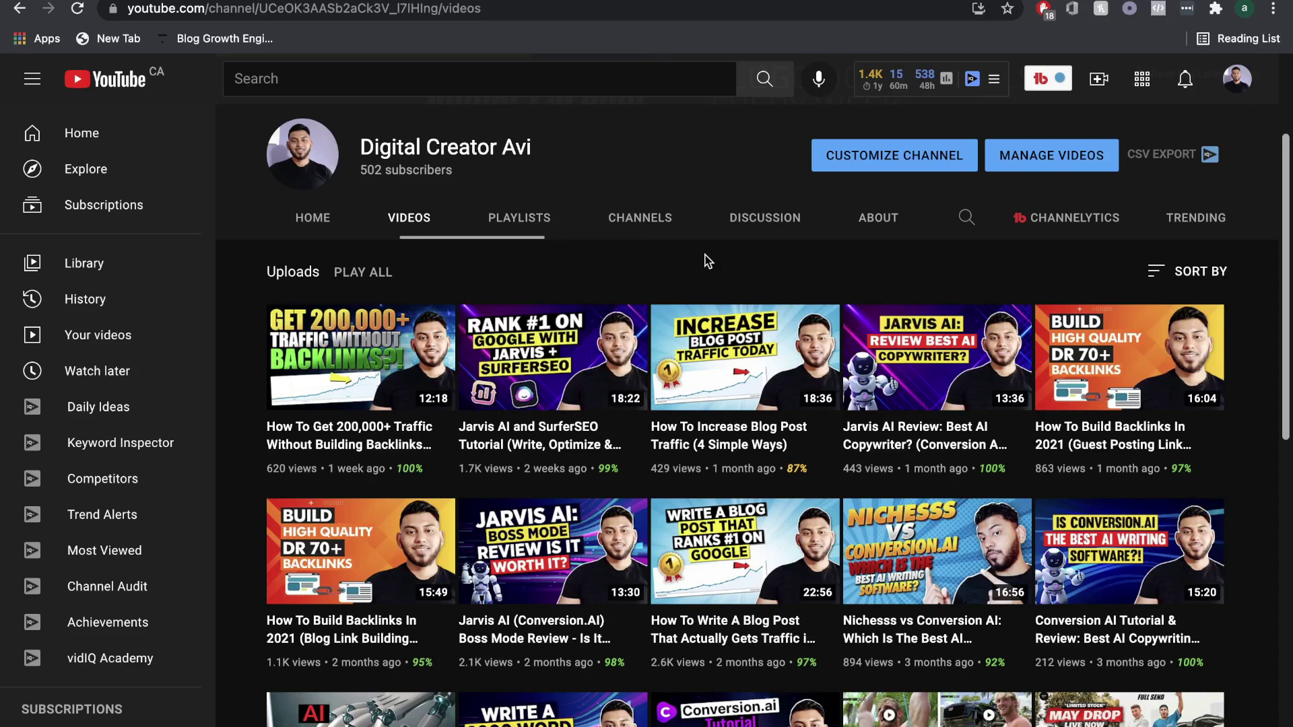